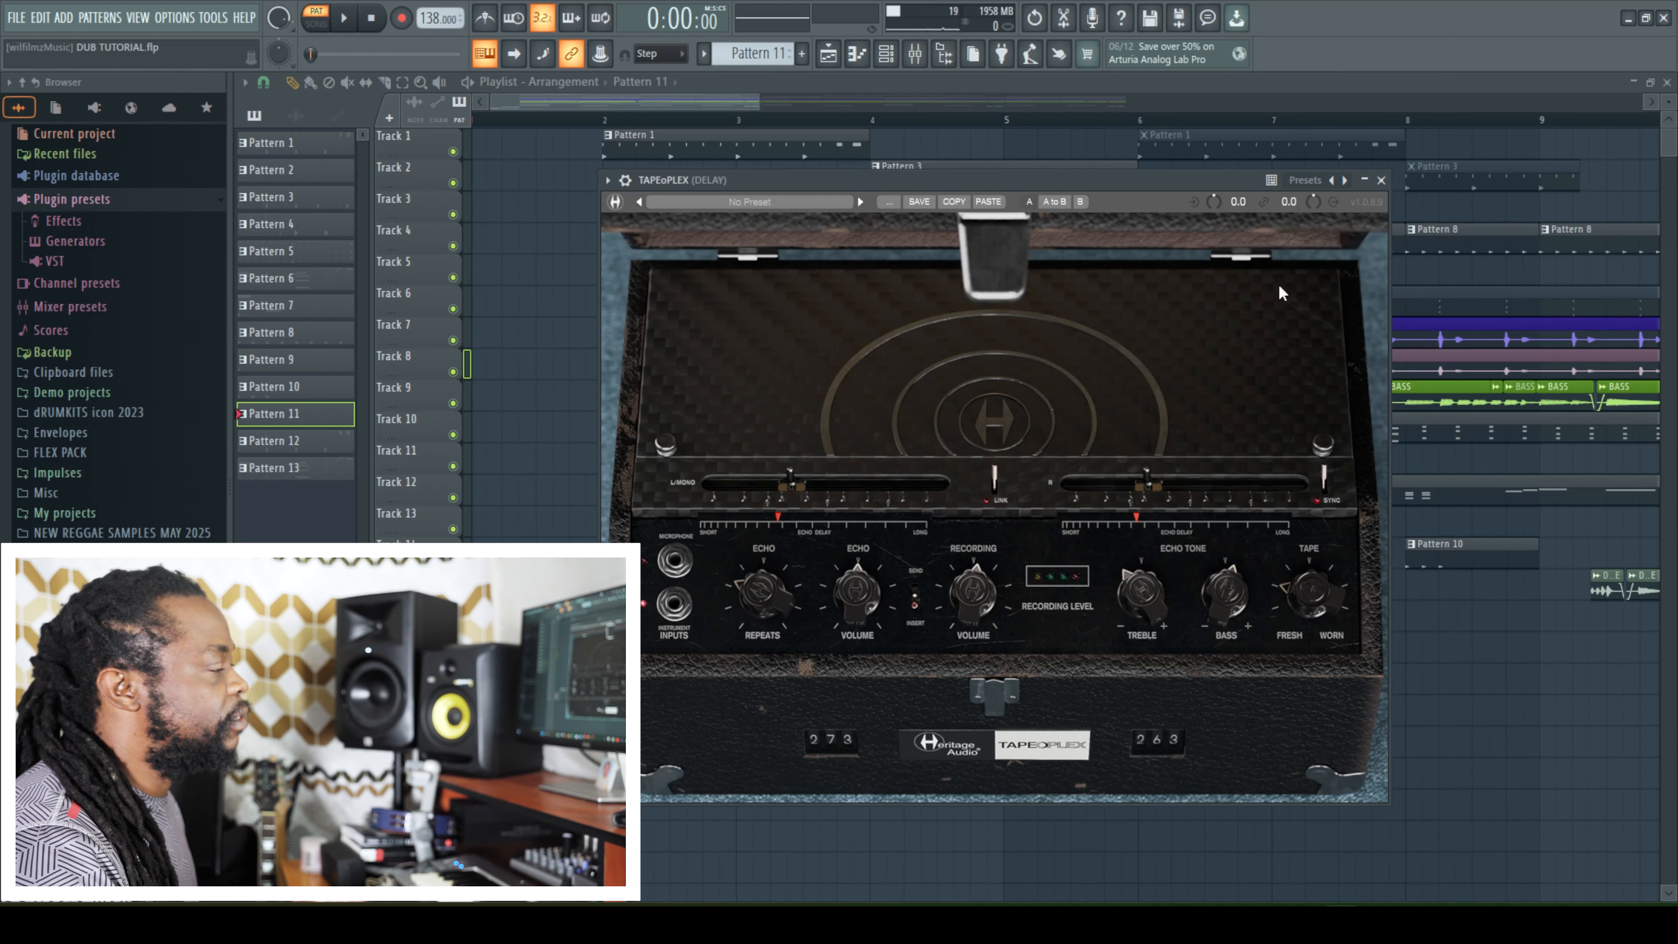
Check the CHICK CHIKI #2 mixer channel during playback to see whether the CHICKI GUTAR clip feeds it
left_click(1386, 180)
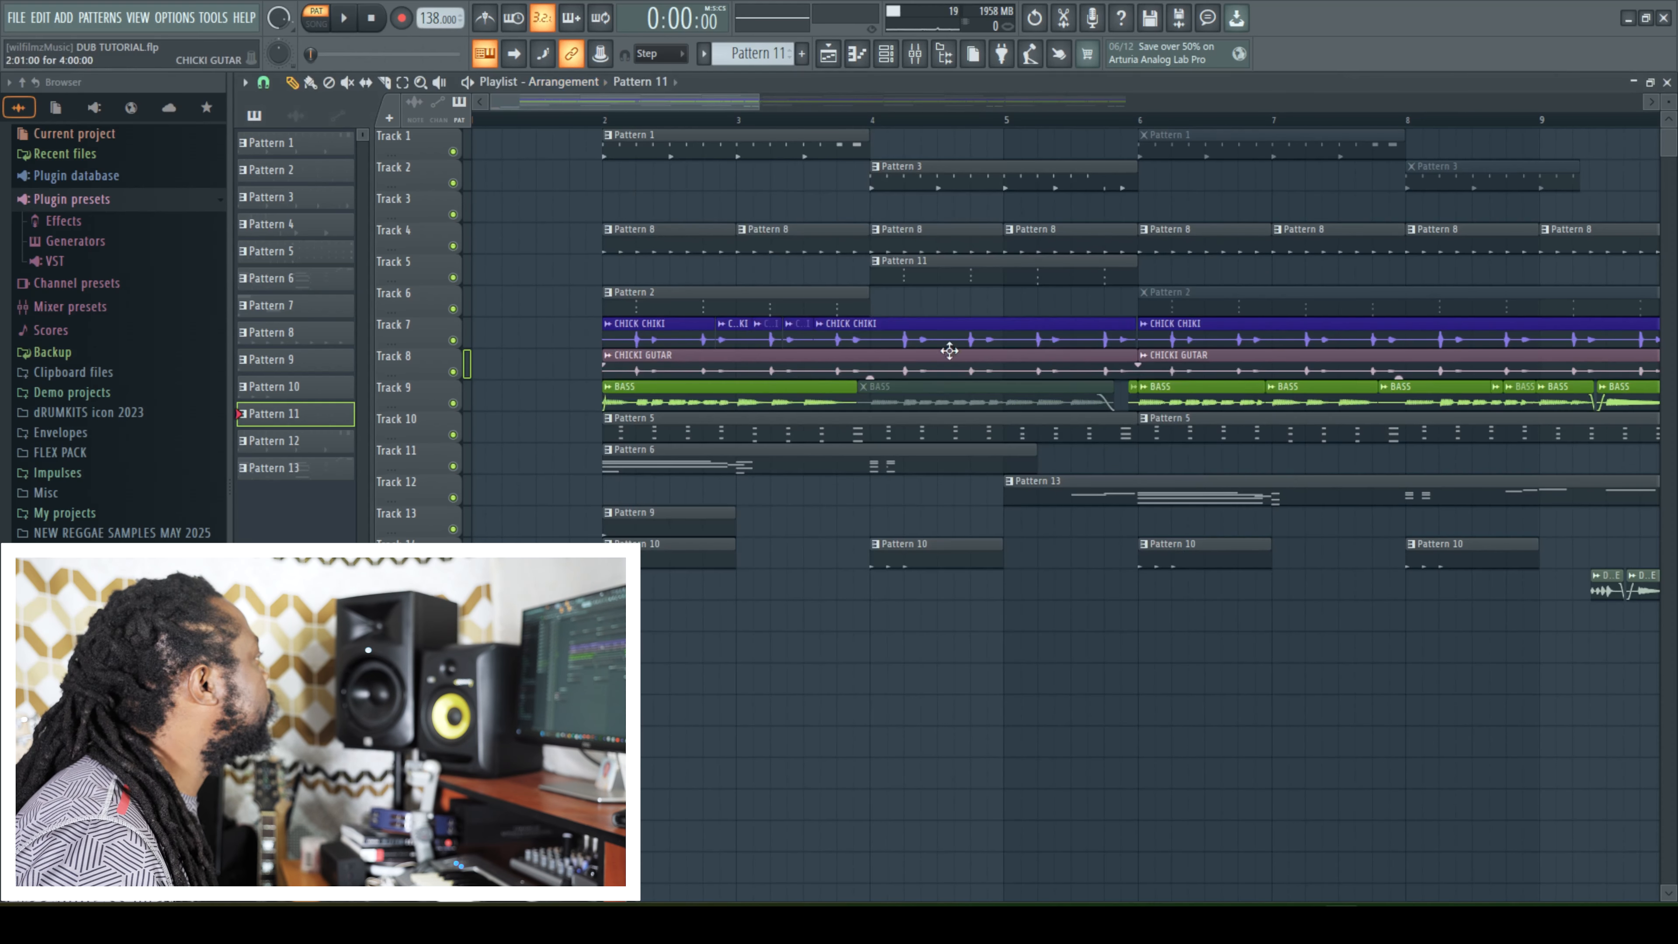
left_click(1176, 370)
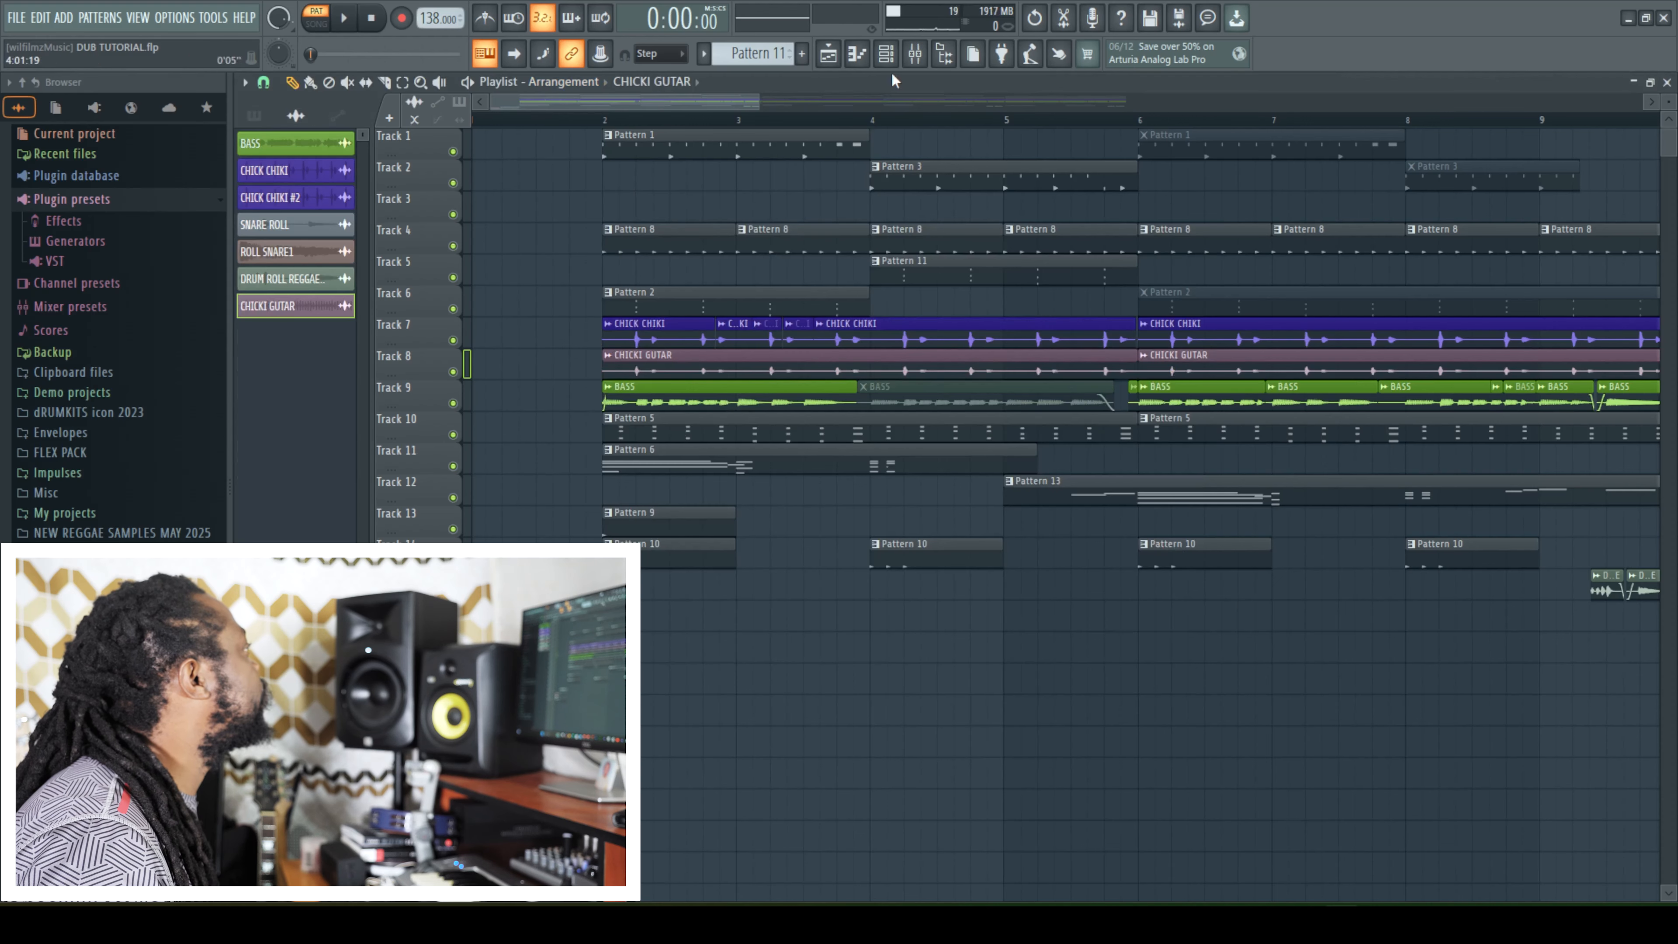
left_click(916, 57)
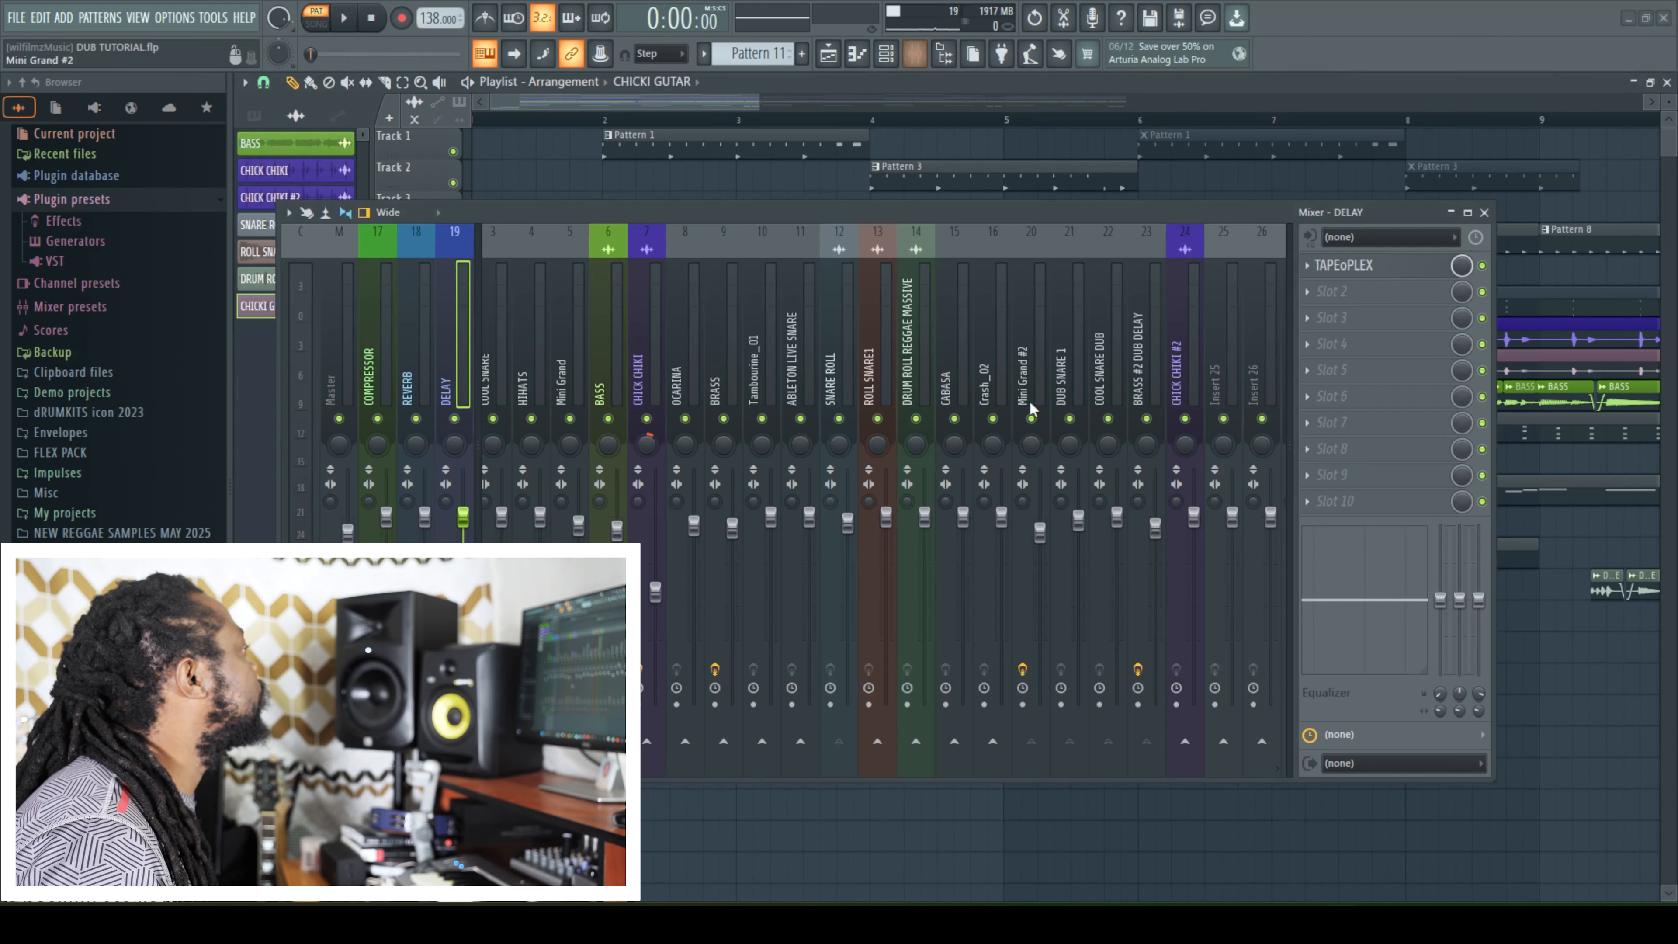
left_click(1184, 362)
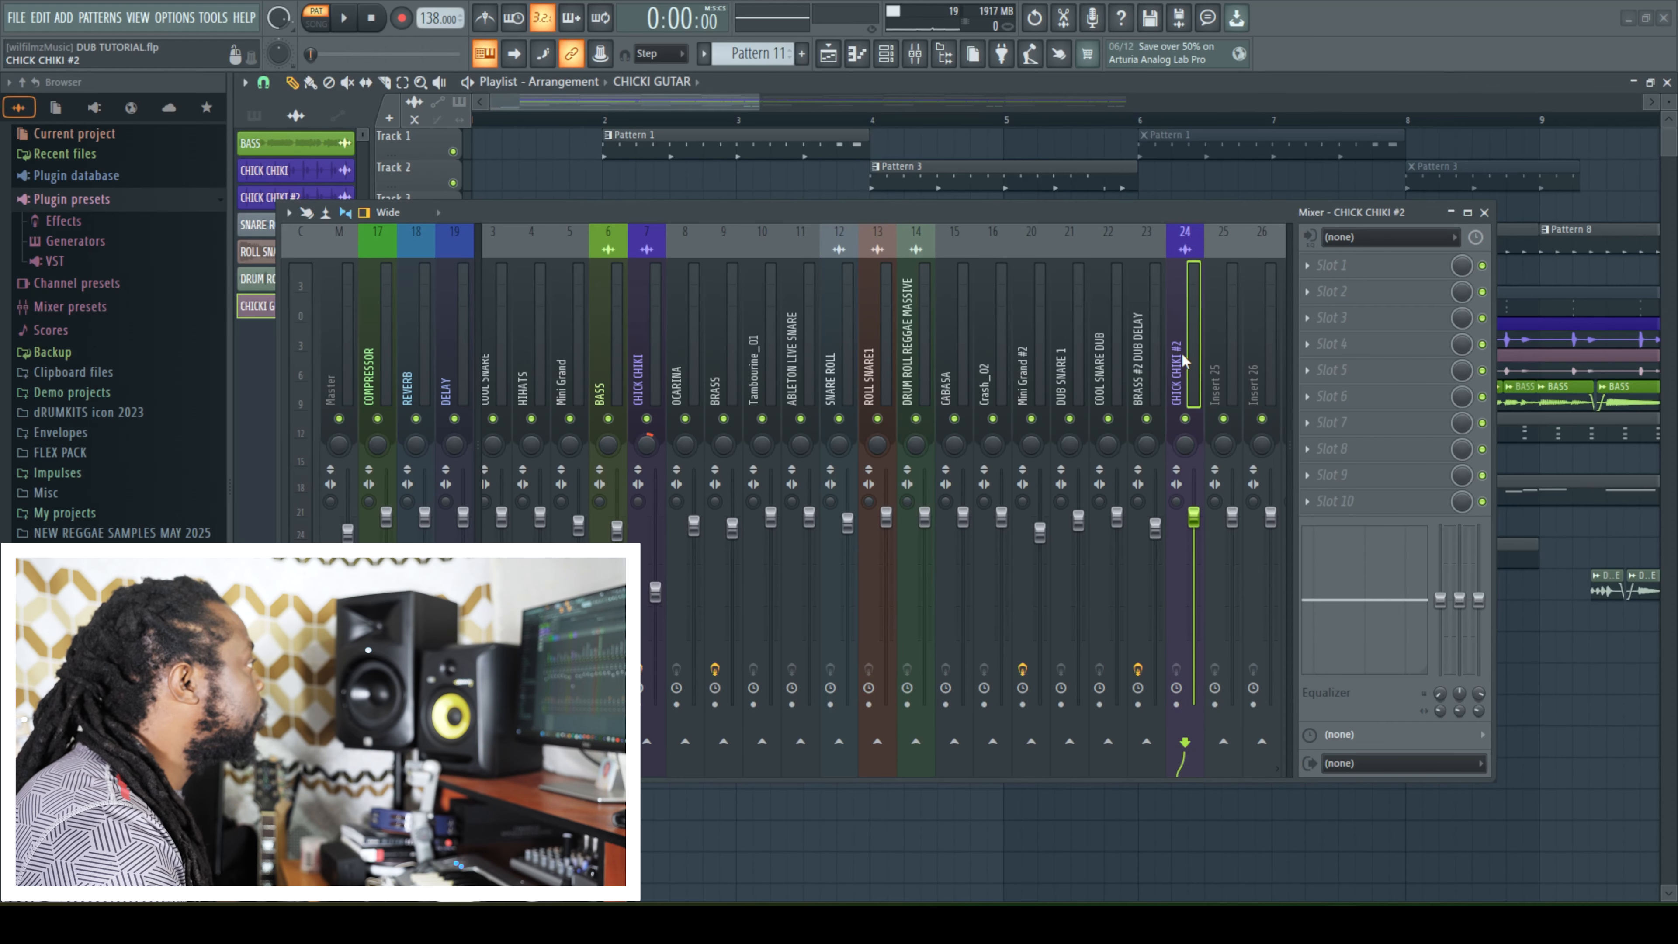
key("space")
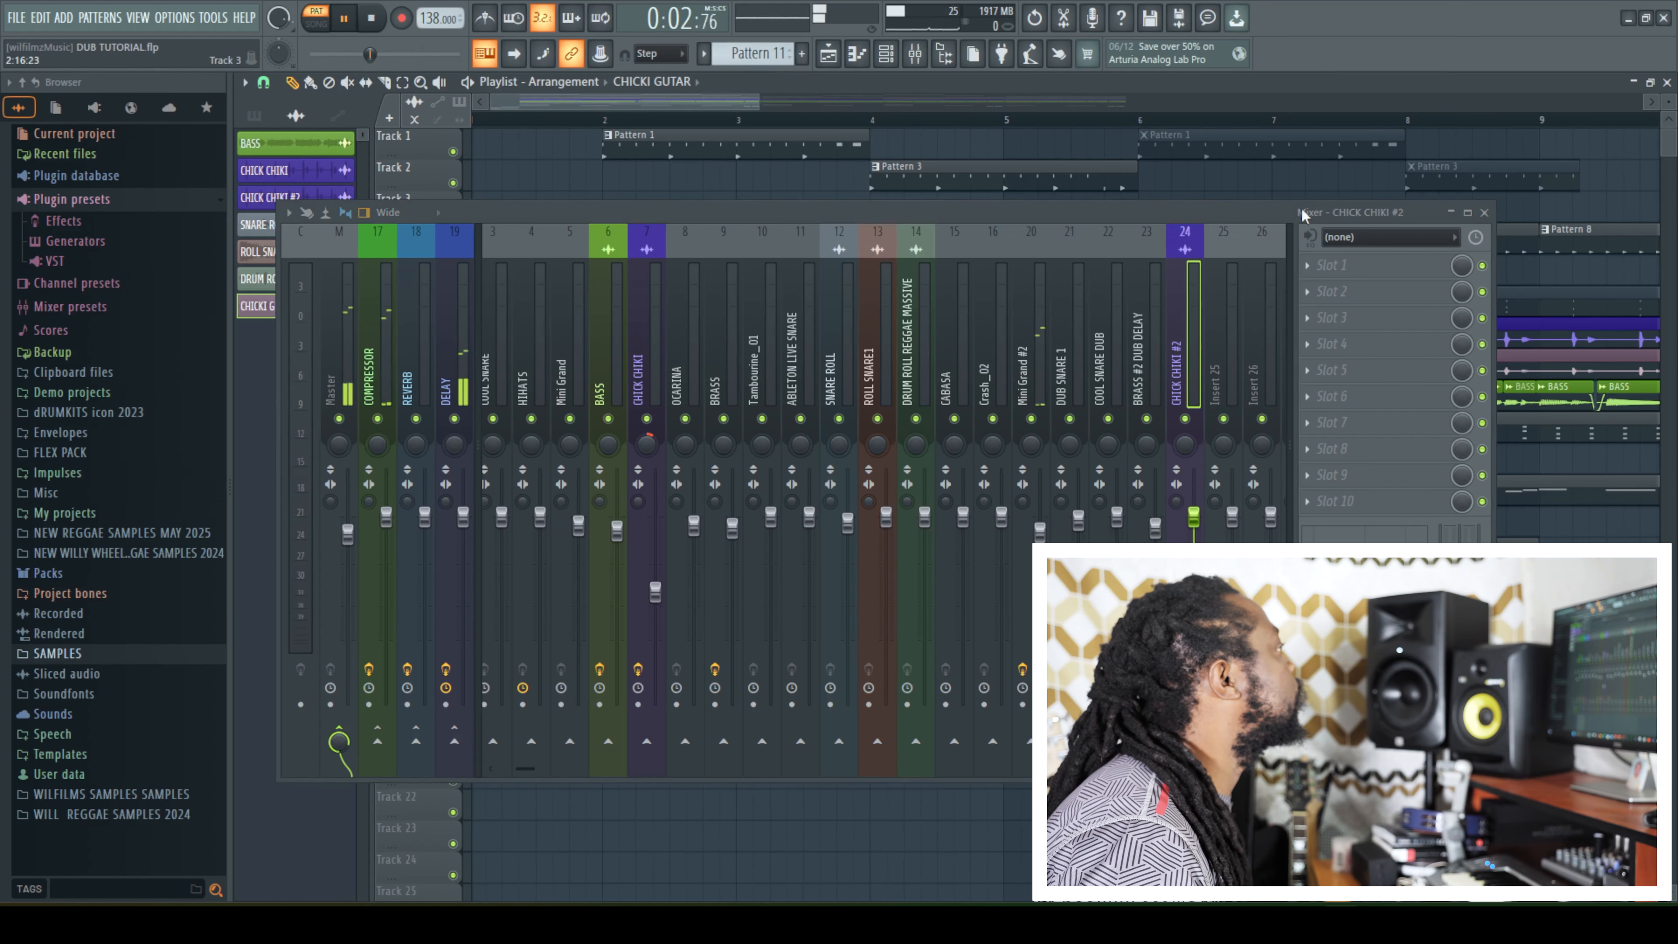
left_click(1484, 213)
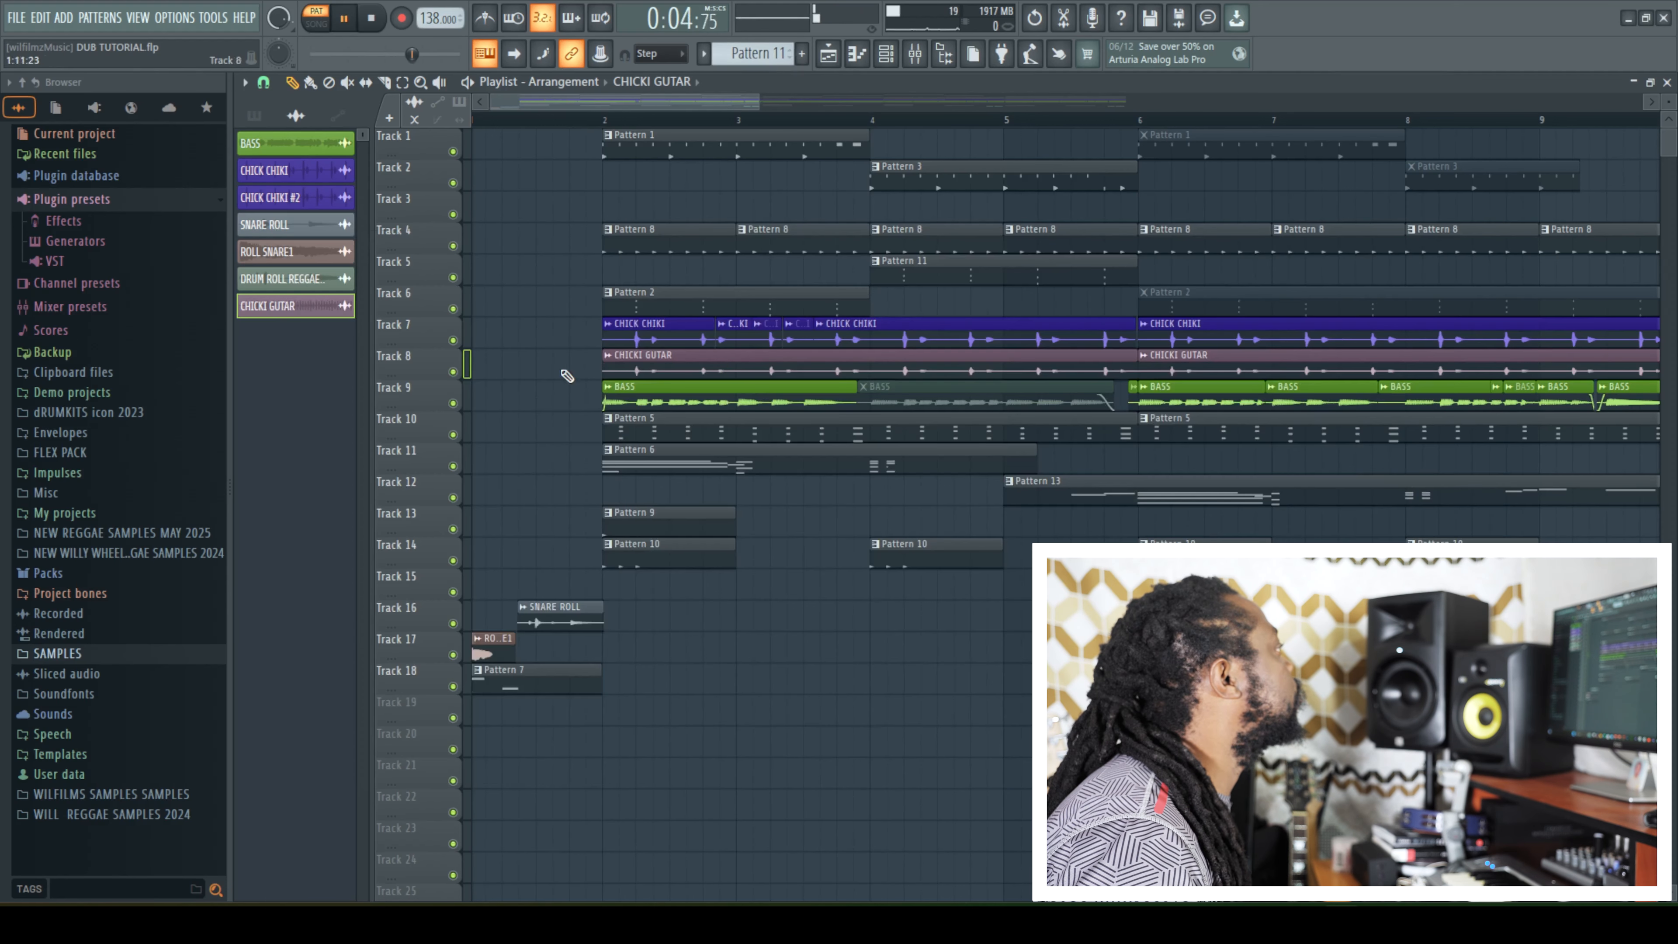
Solo Track 8 with the CHICKI GUTAR clips and play the song from bar 2
left_click(609, 119)
right_click(456, 370)
key("space")
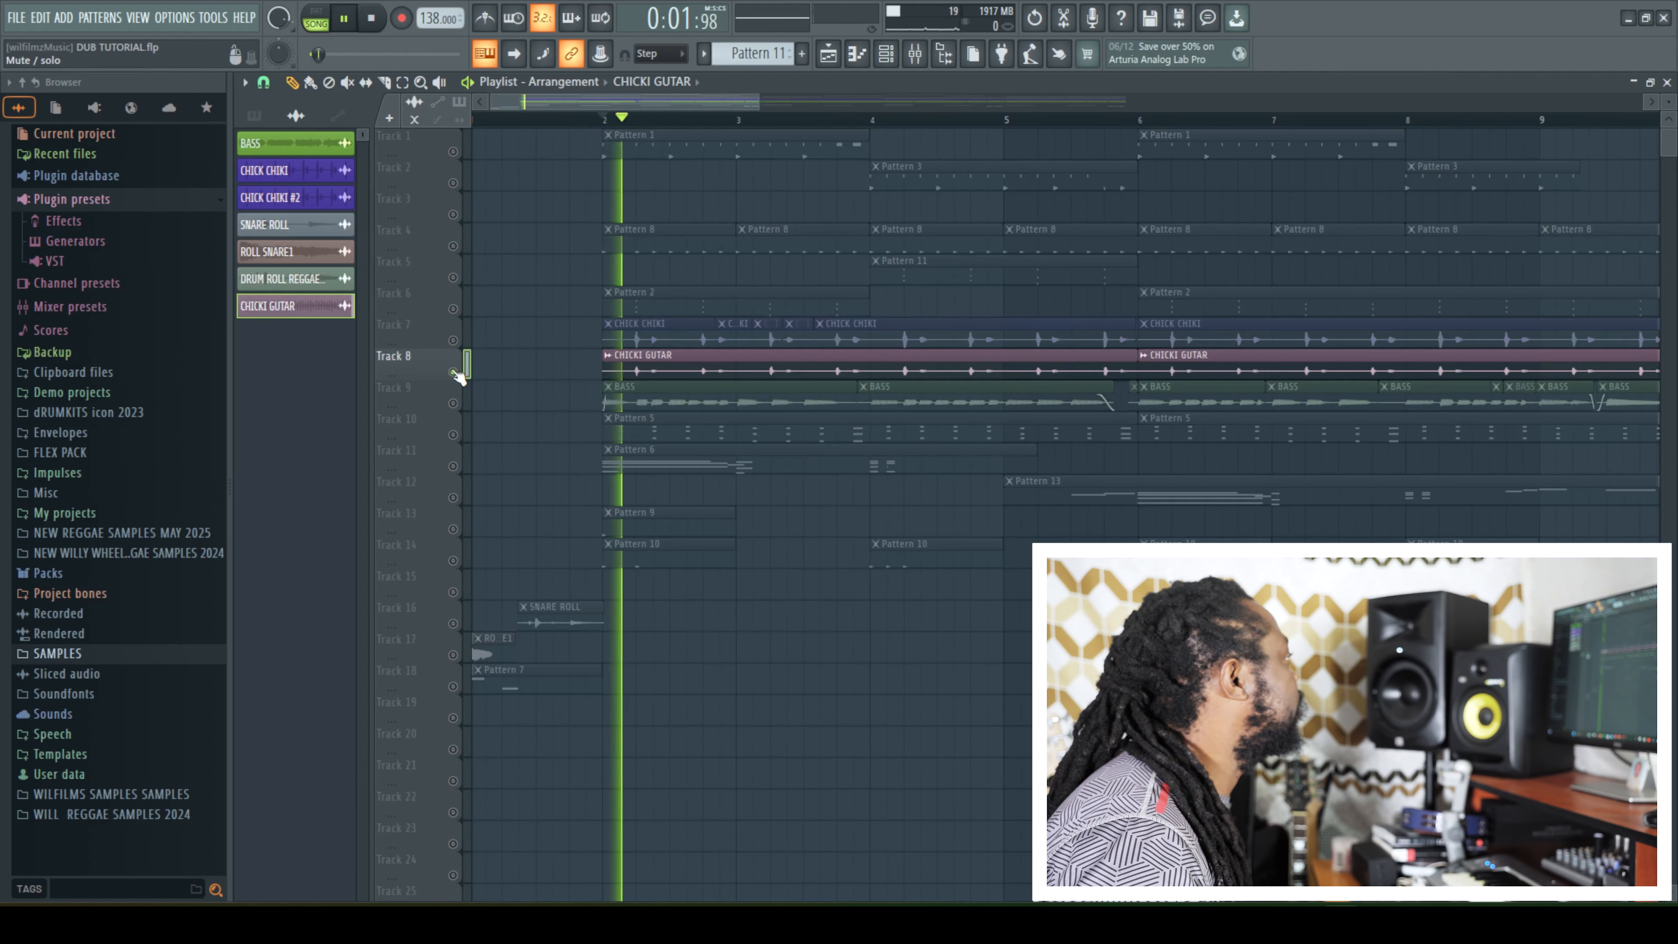
Route the CHICK CHIKI mixer channel to the DELAY channel
left_click(915, 54)
key("space")
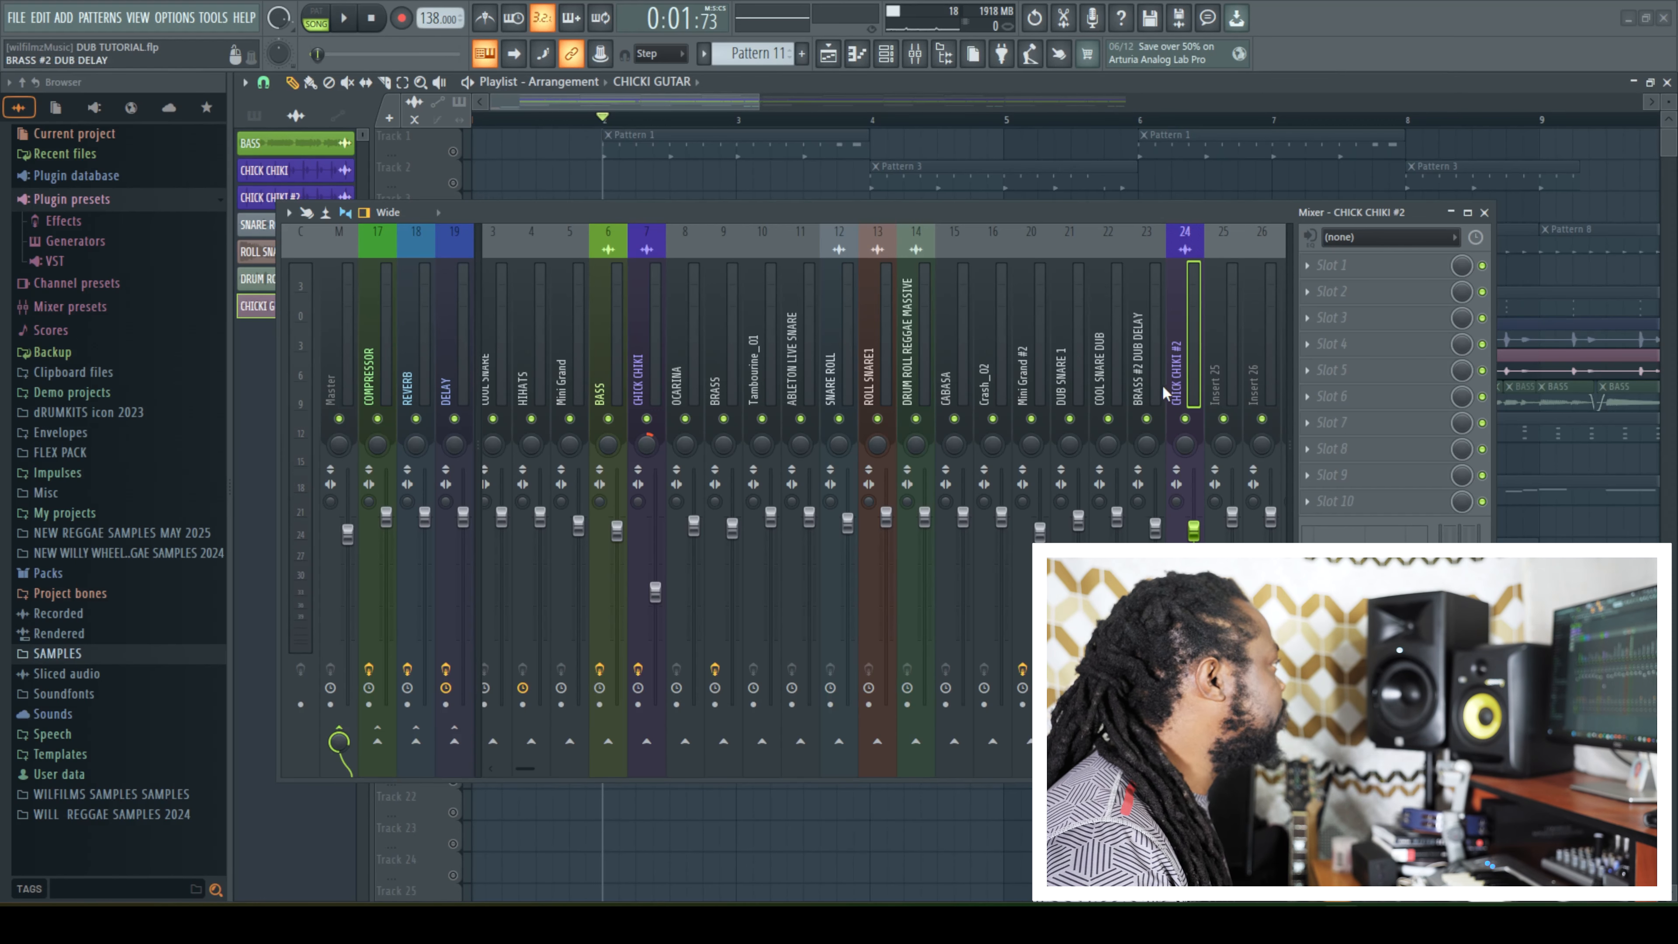
left_click(640, 382)
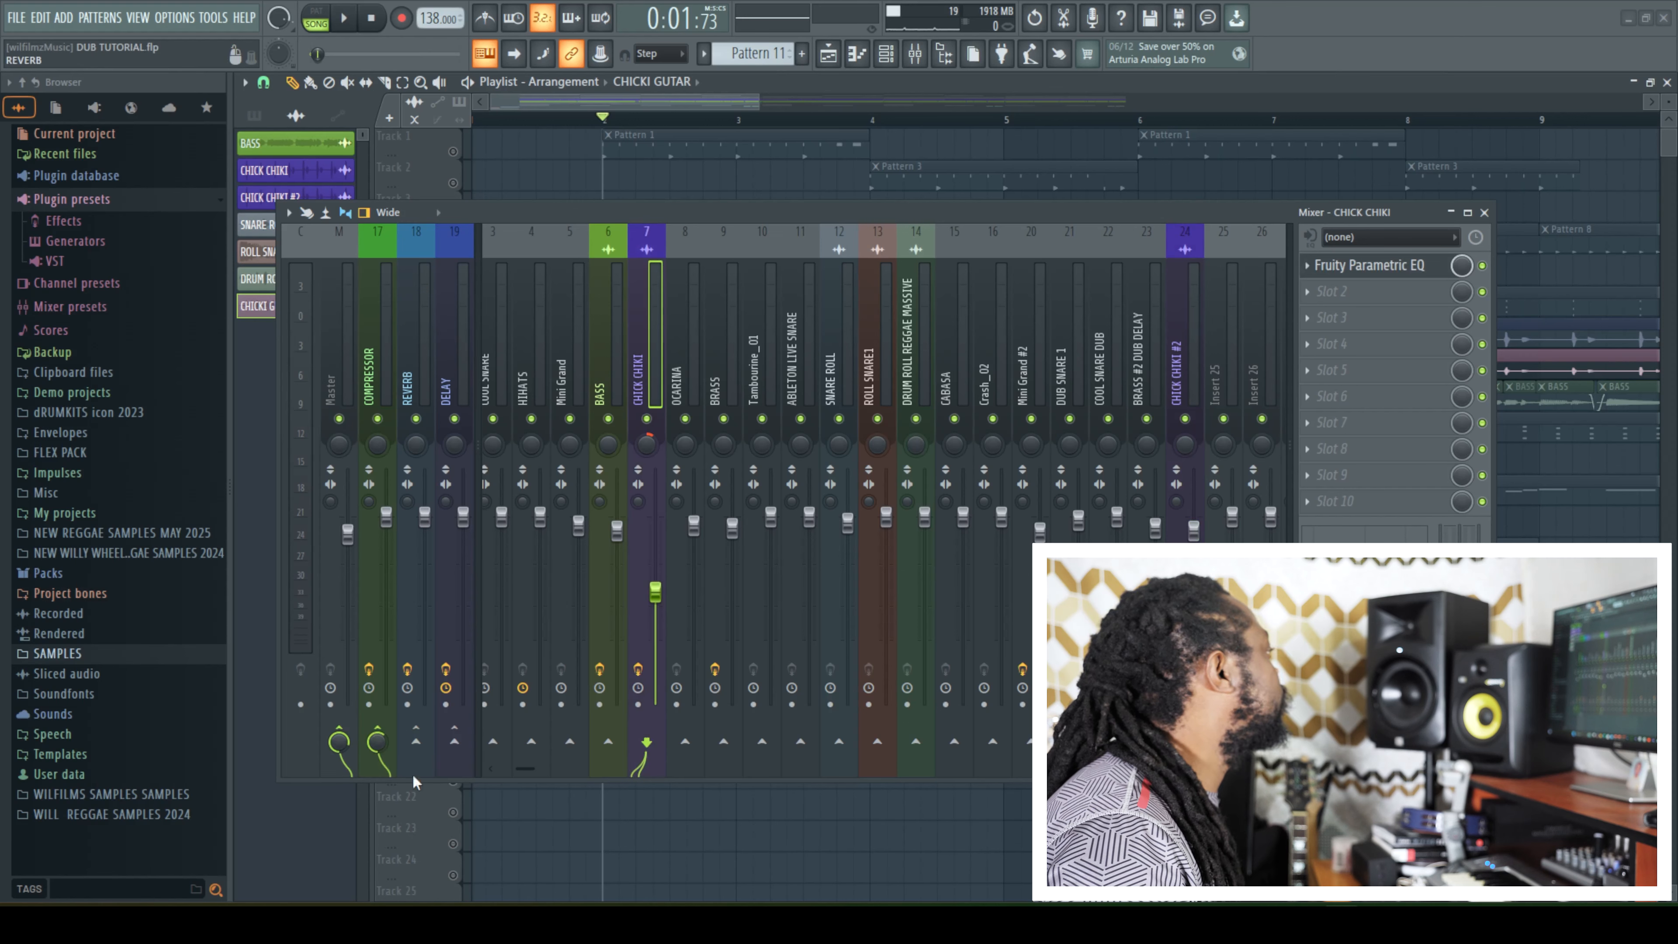
left_click(456, 744)
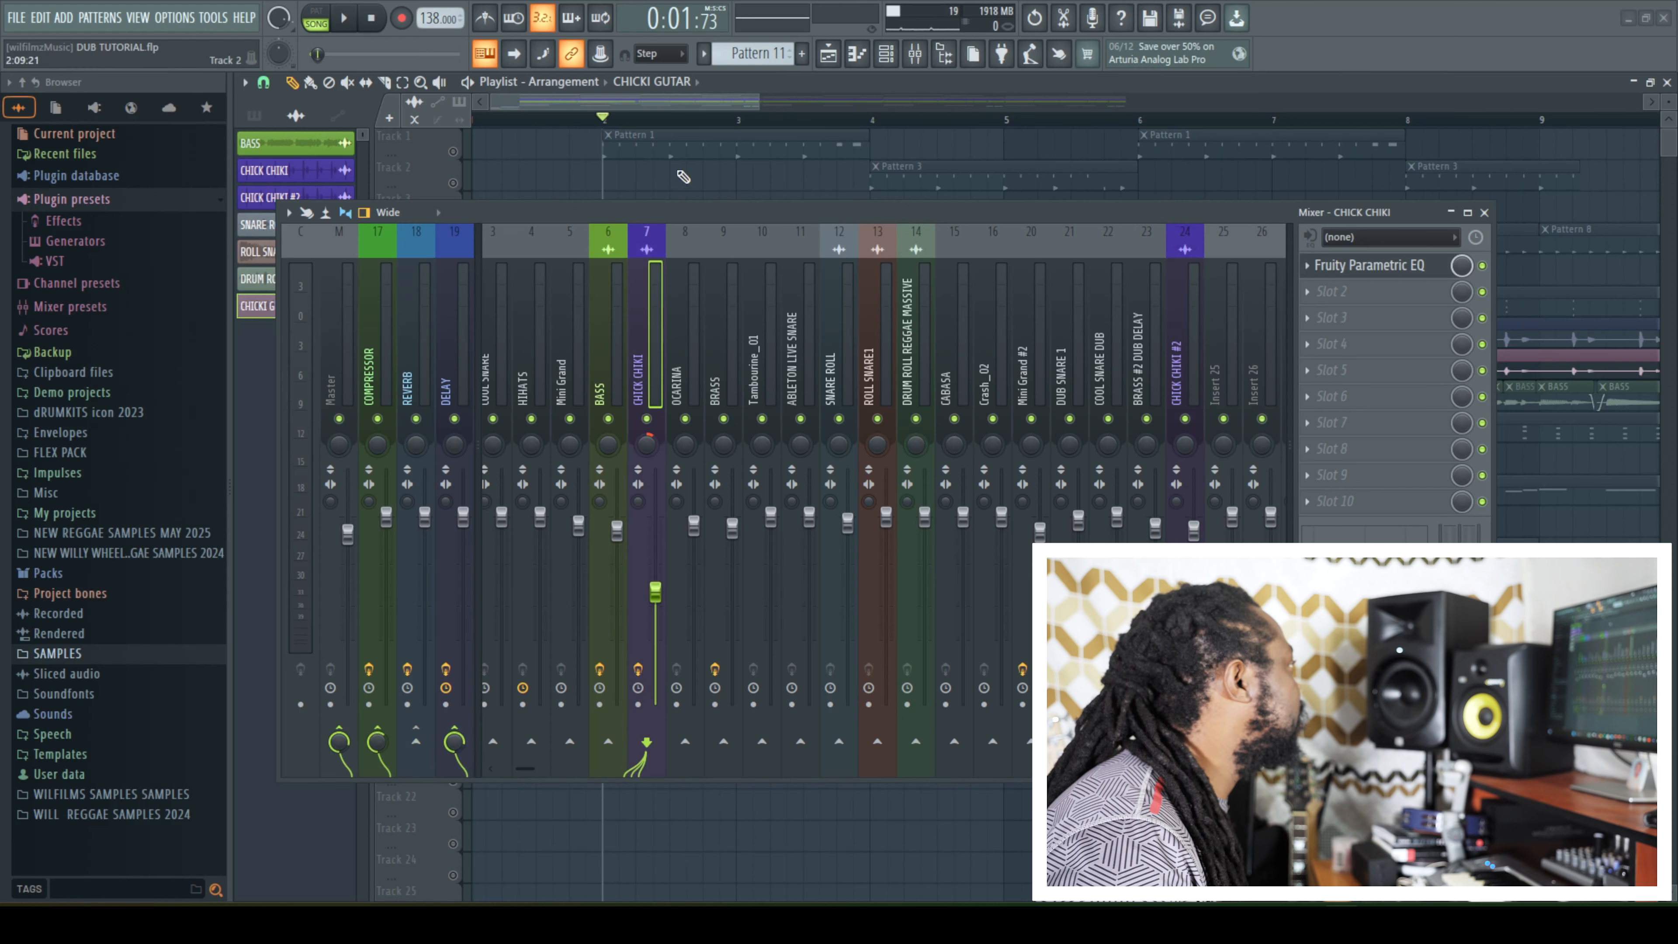
left_click(1485, 213)
Listen to the soloed Track 8, mute it and enable Track 7 to hear the CHICK CHIKI part alone
key("space")
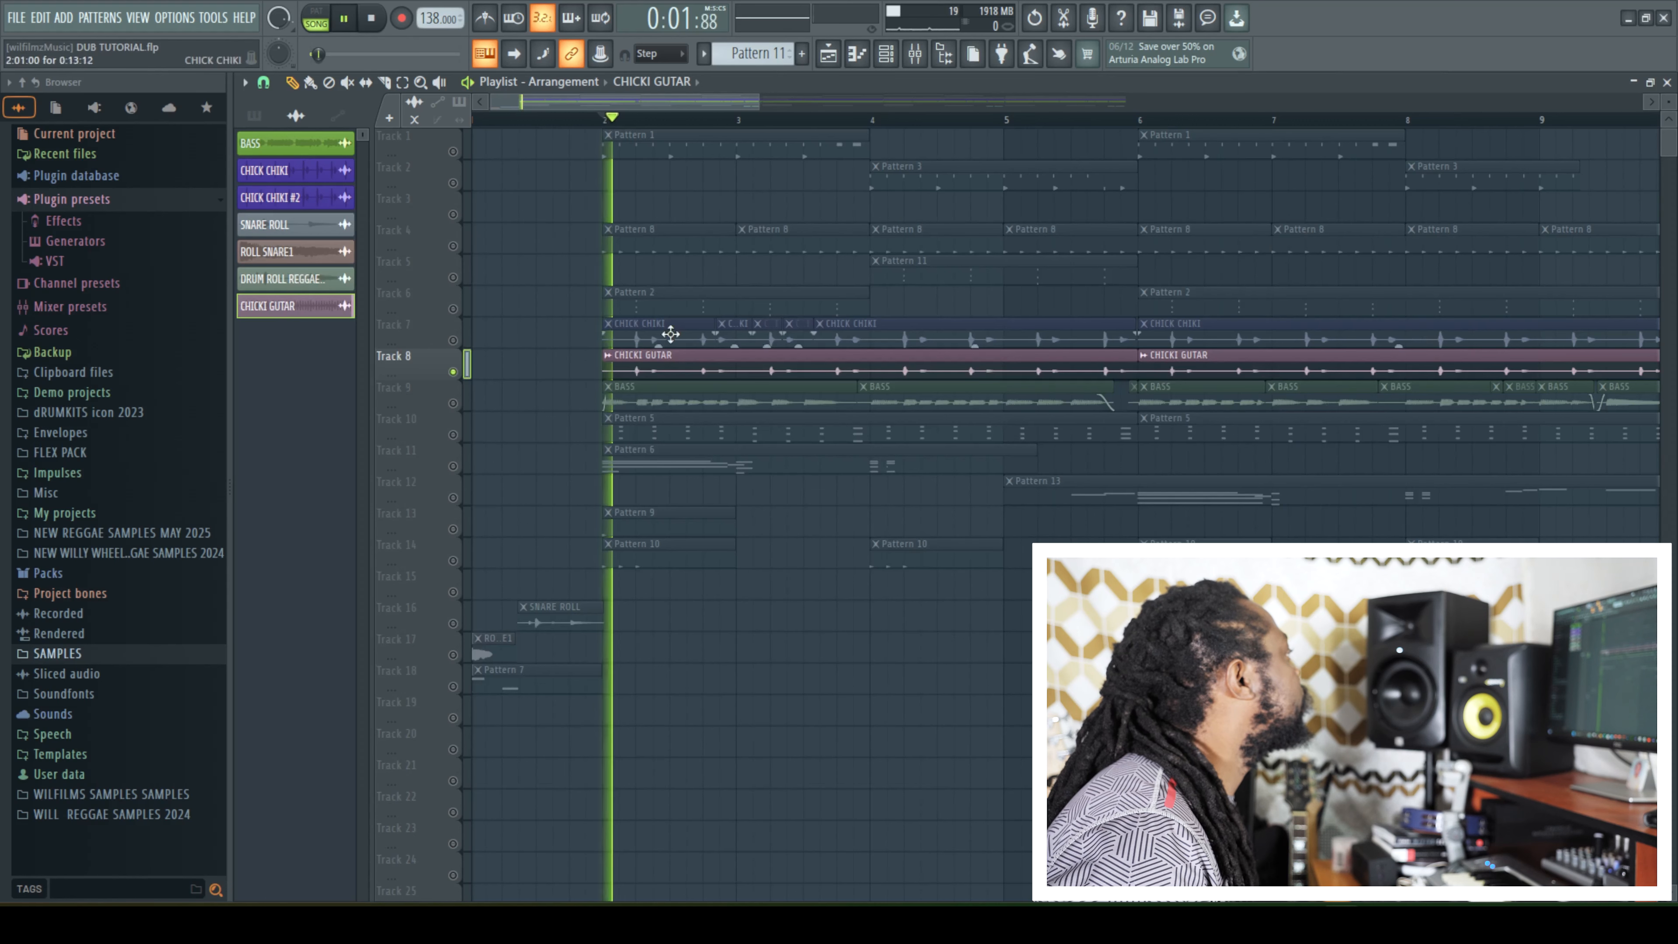
key("space")
left_click(454, 342)
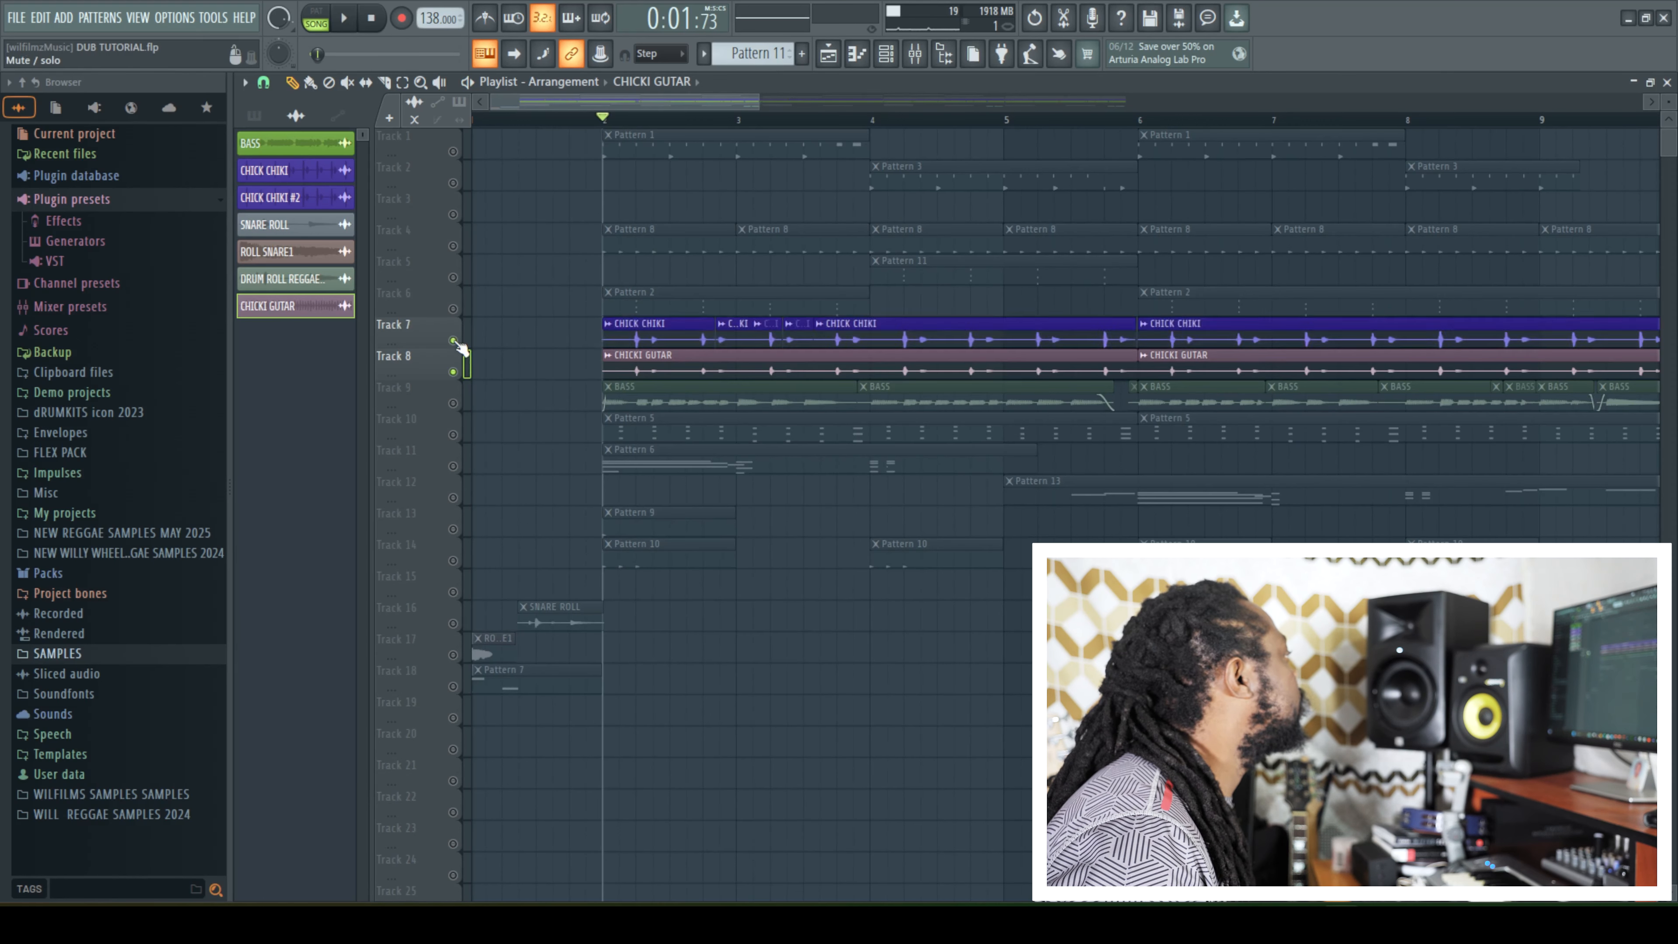
left_click(465, 372)
key("space")
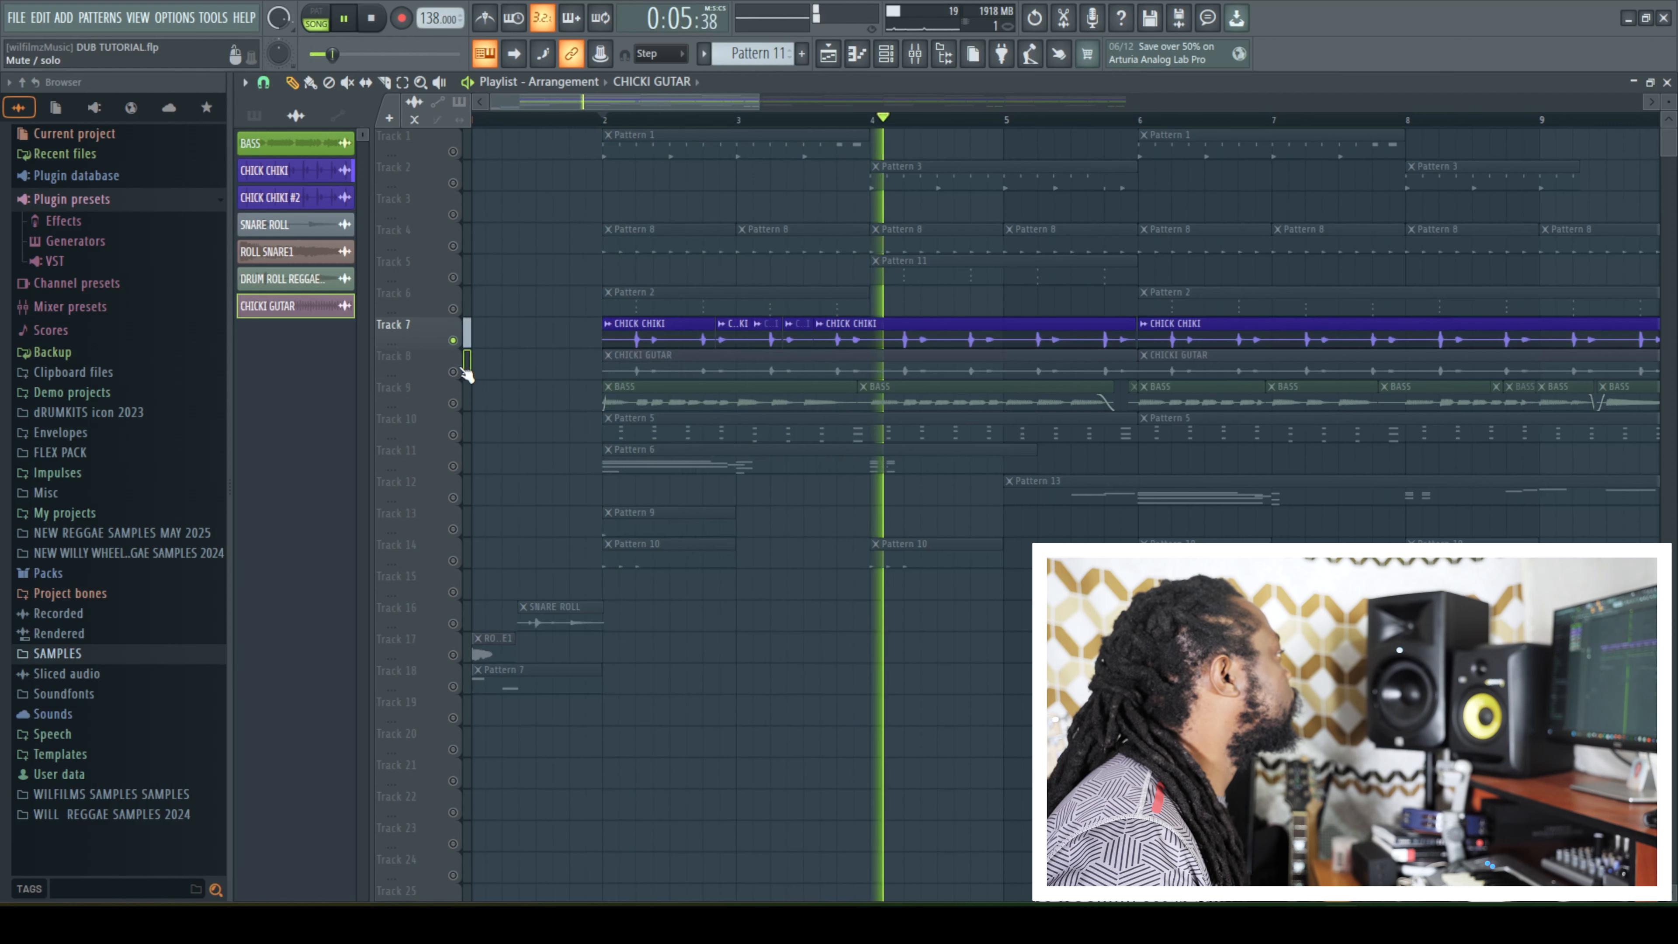
key("space")
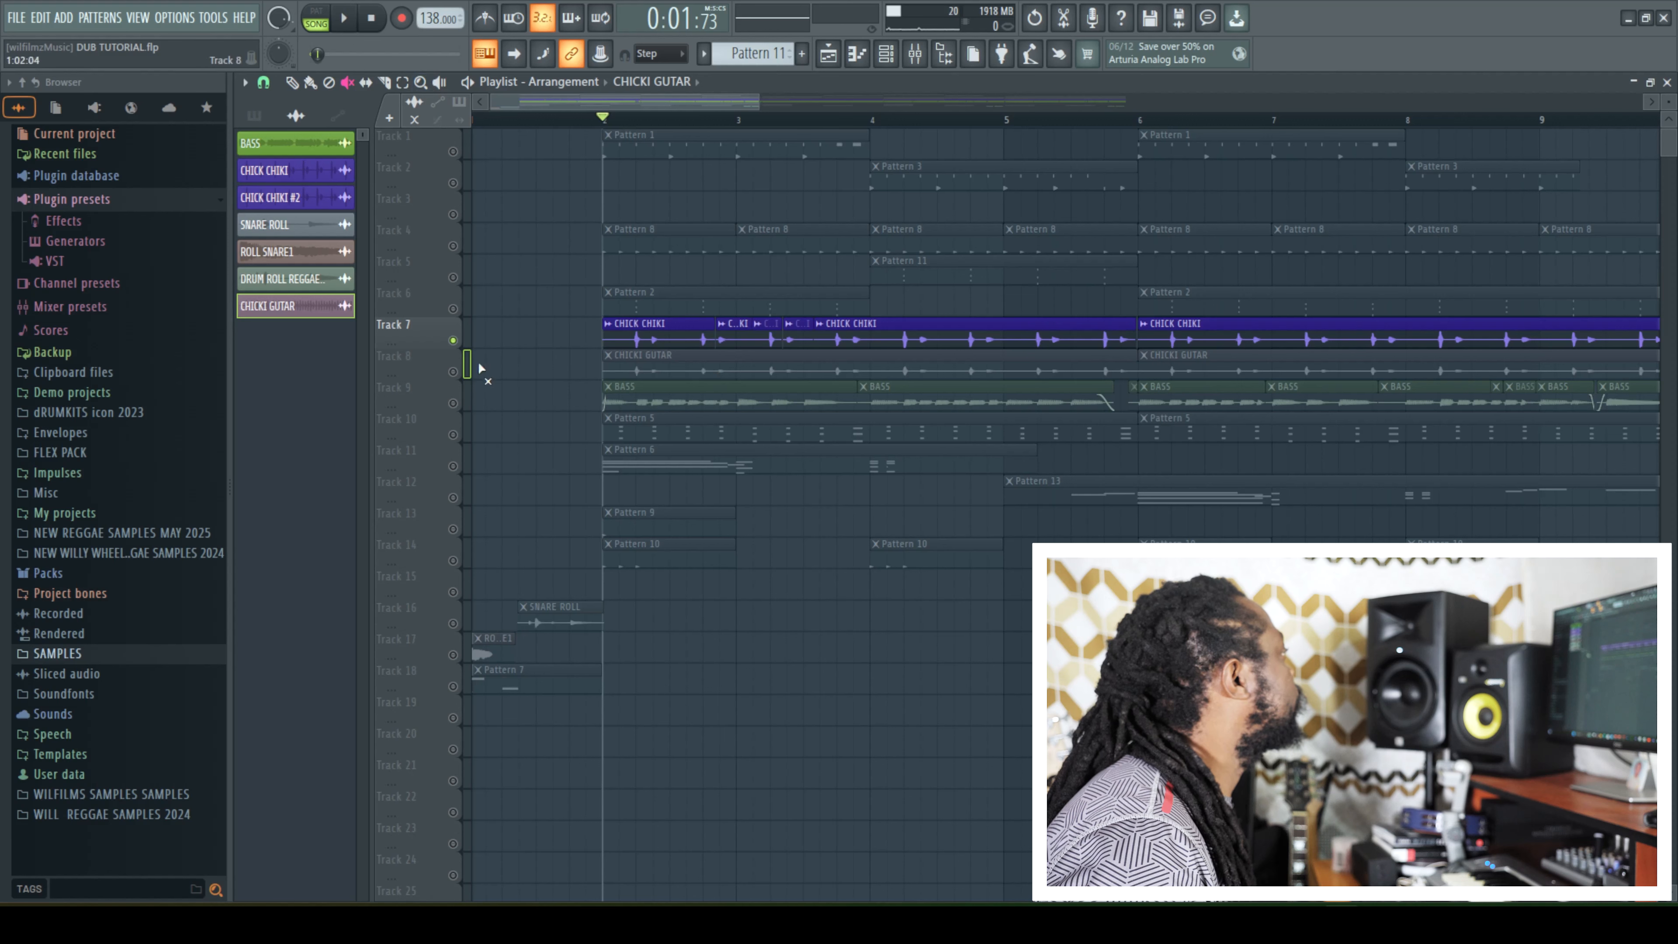
Turn off the Track 7 solo so all tracks sound, and listen to the full arrangement from bar 2
right_click(454, 343)
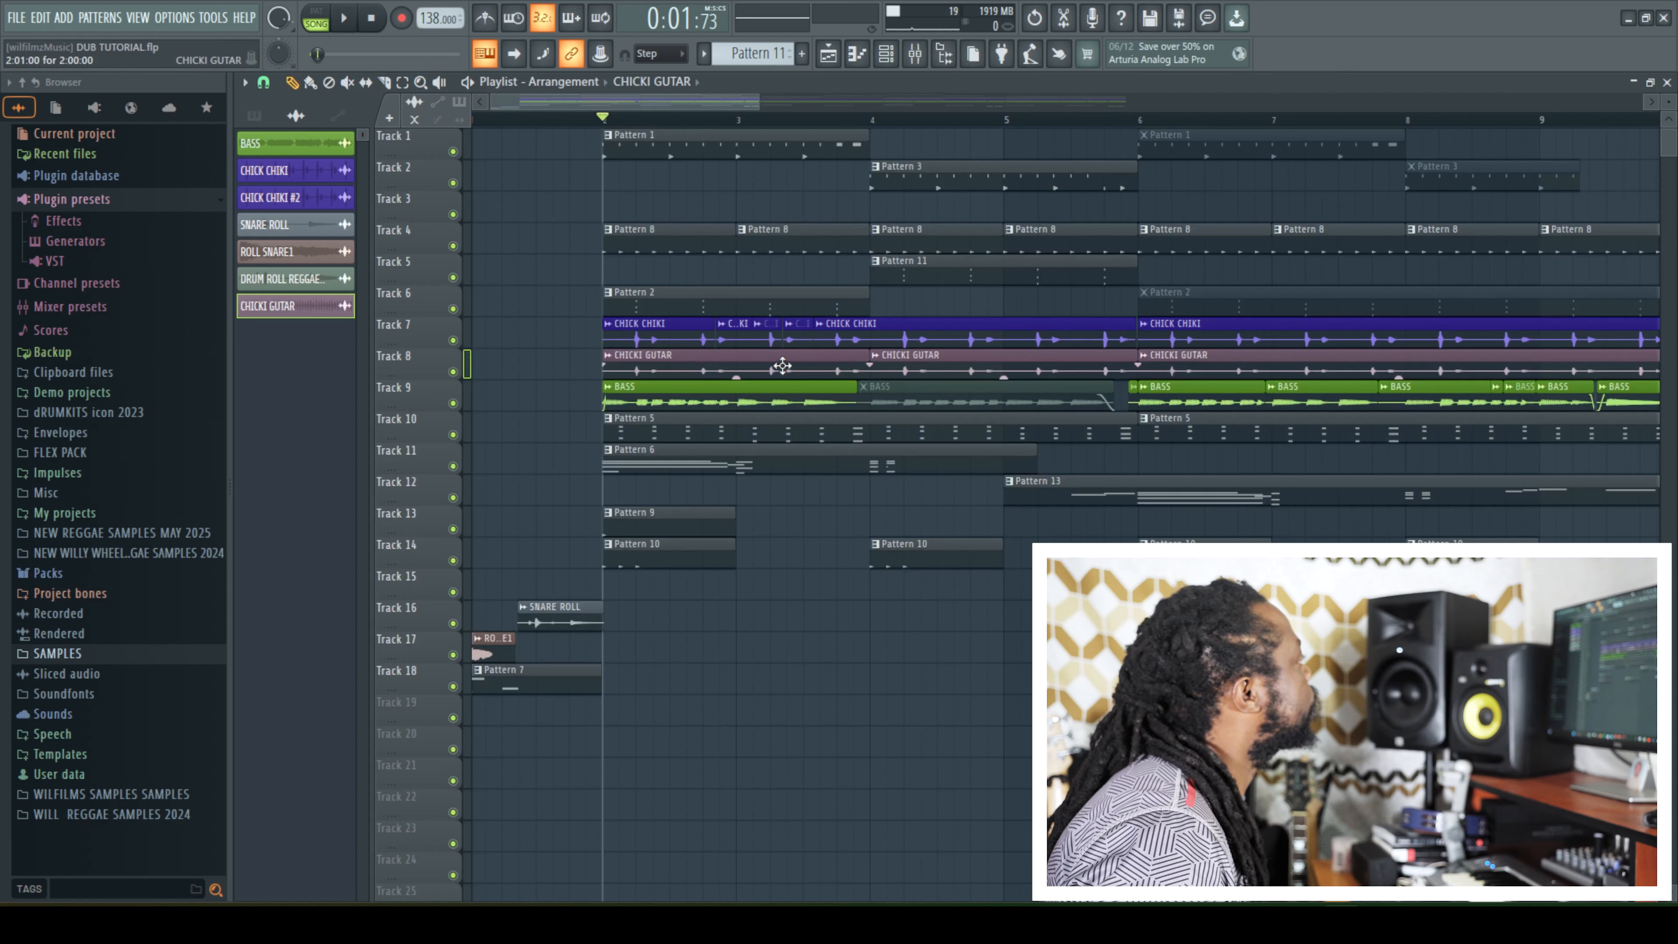
key("space")
key("space")
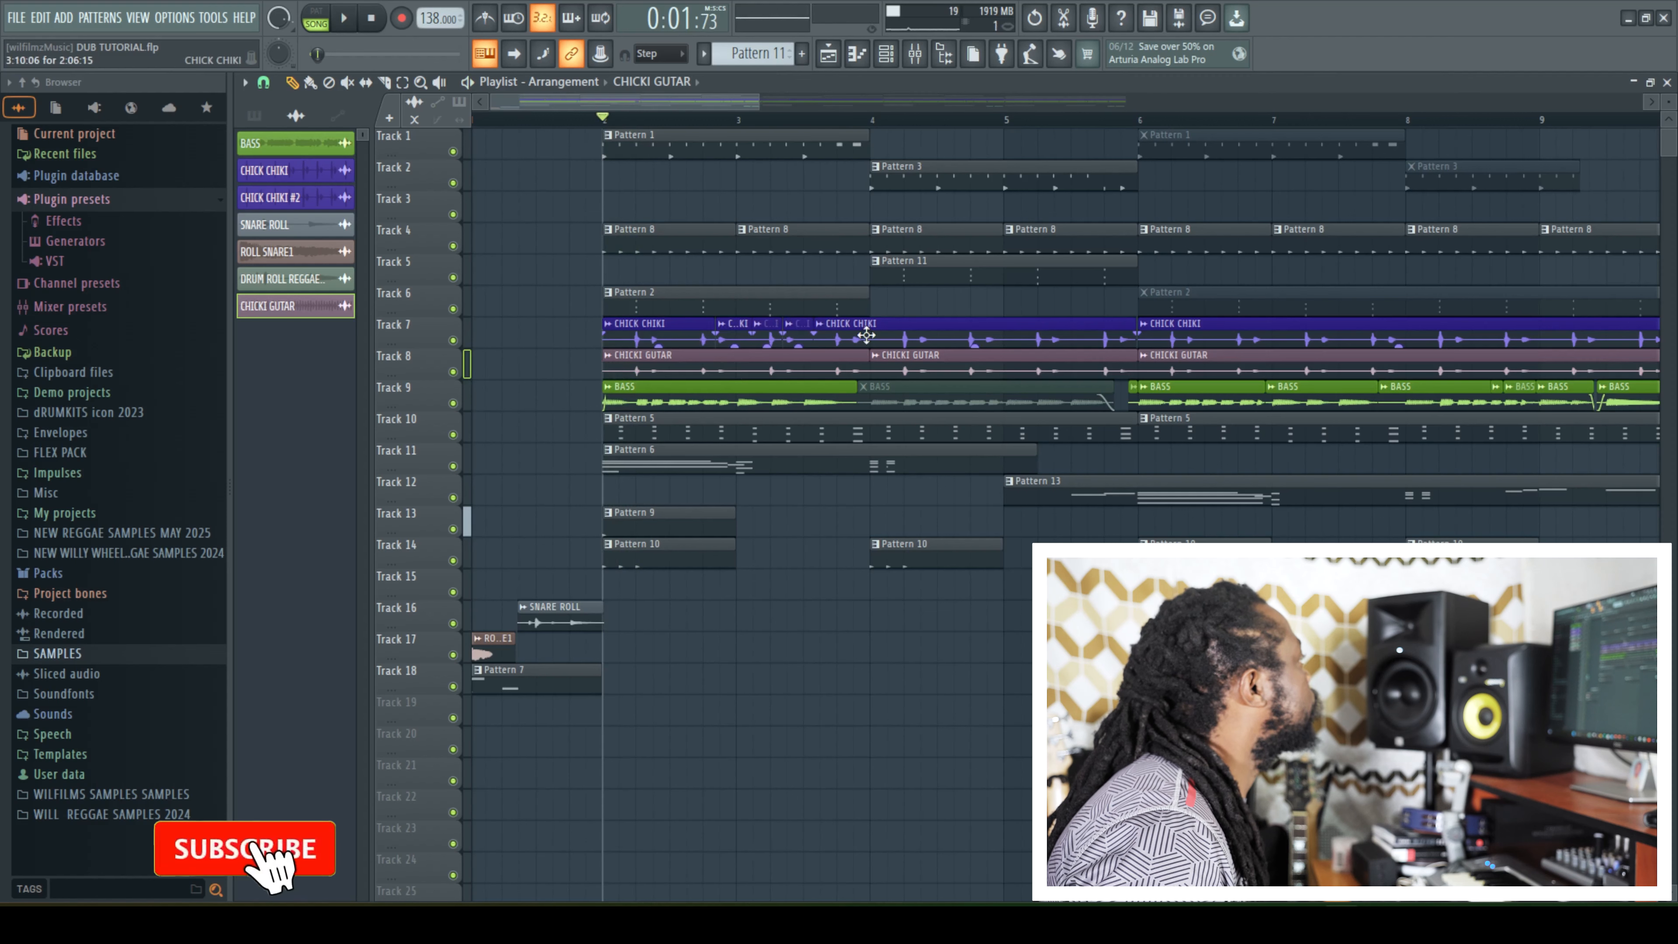
Slice the CHICK CHIKI clip at bar 4, delete all Track 7 clips between bars 2 and 4, and listen back
left_click(386, 84)
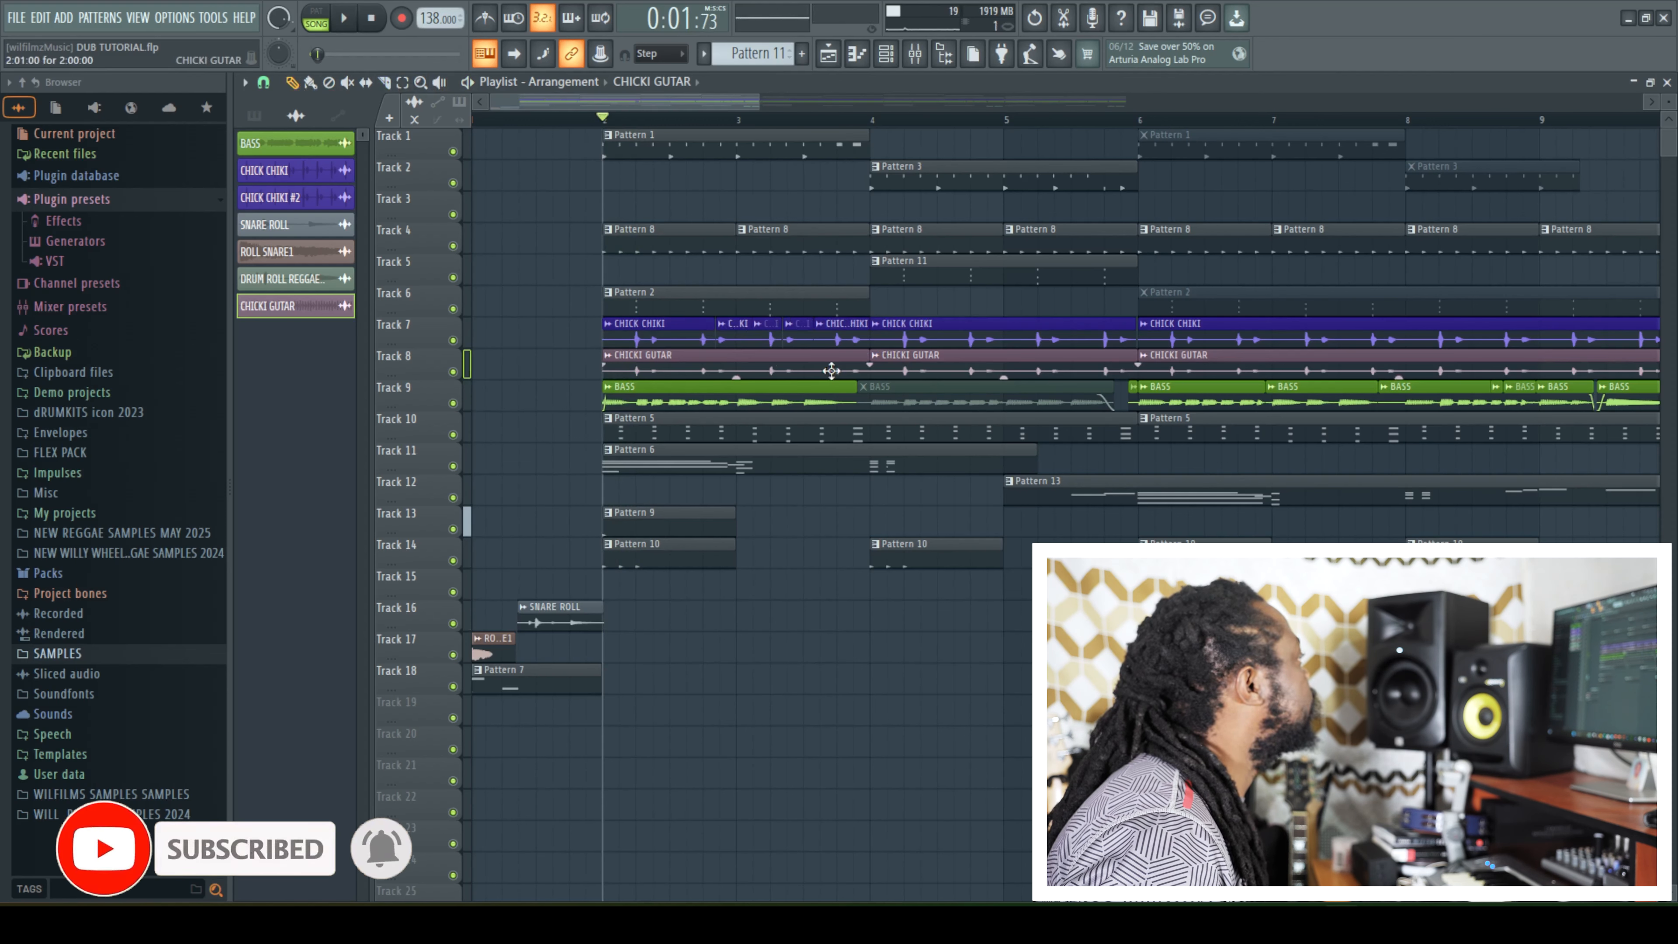
right_click(846, 330)
right_click(792, 330)
right_click(760, 330)
right_click(726, 330)
right_click(661, 330)
key("space")
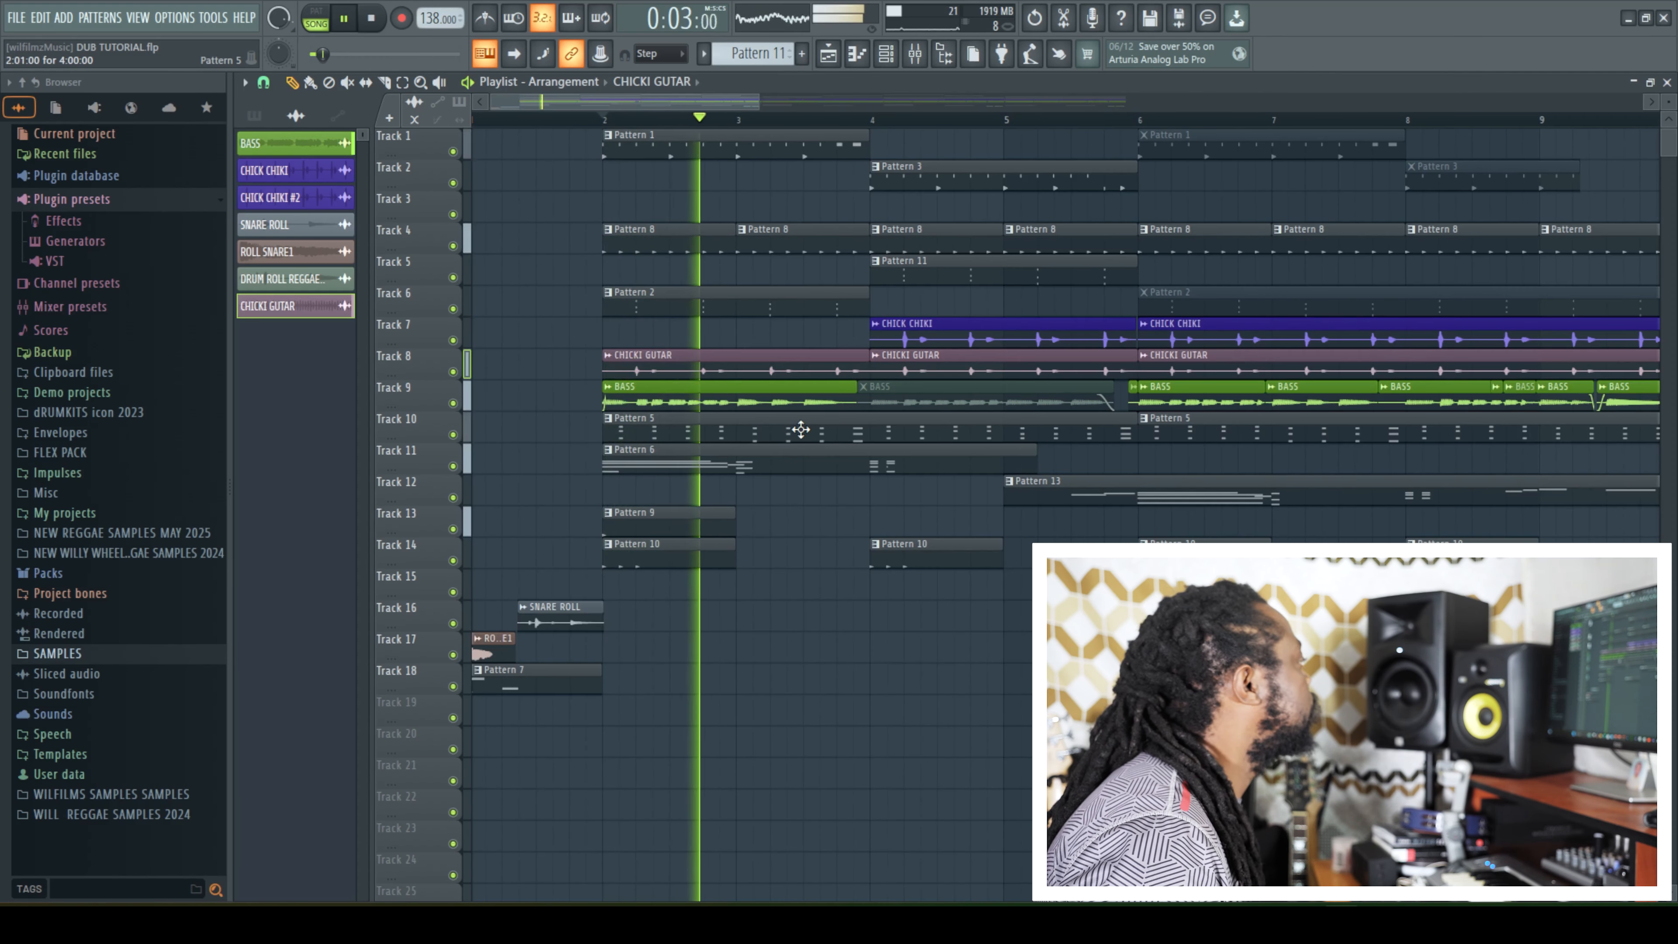
key("space")
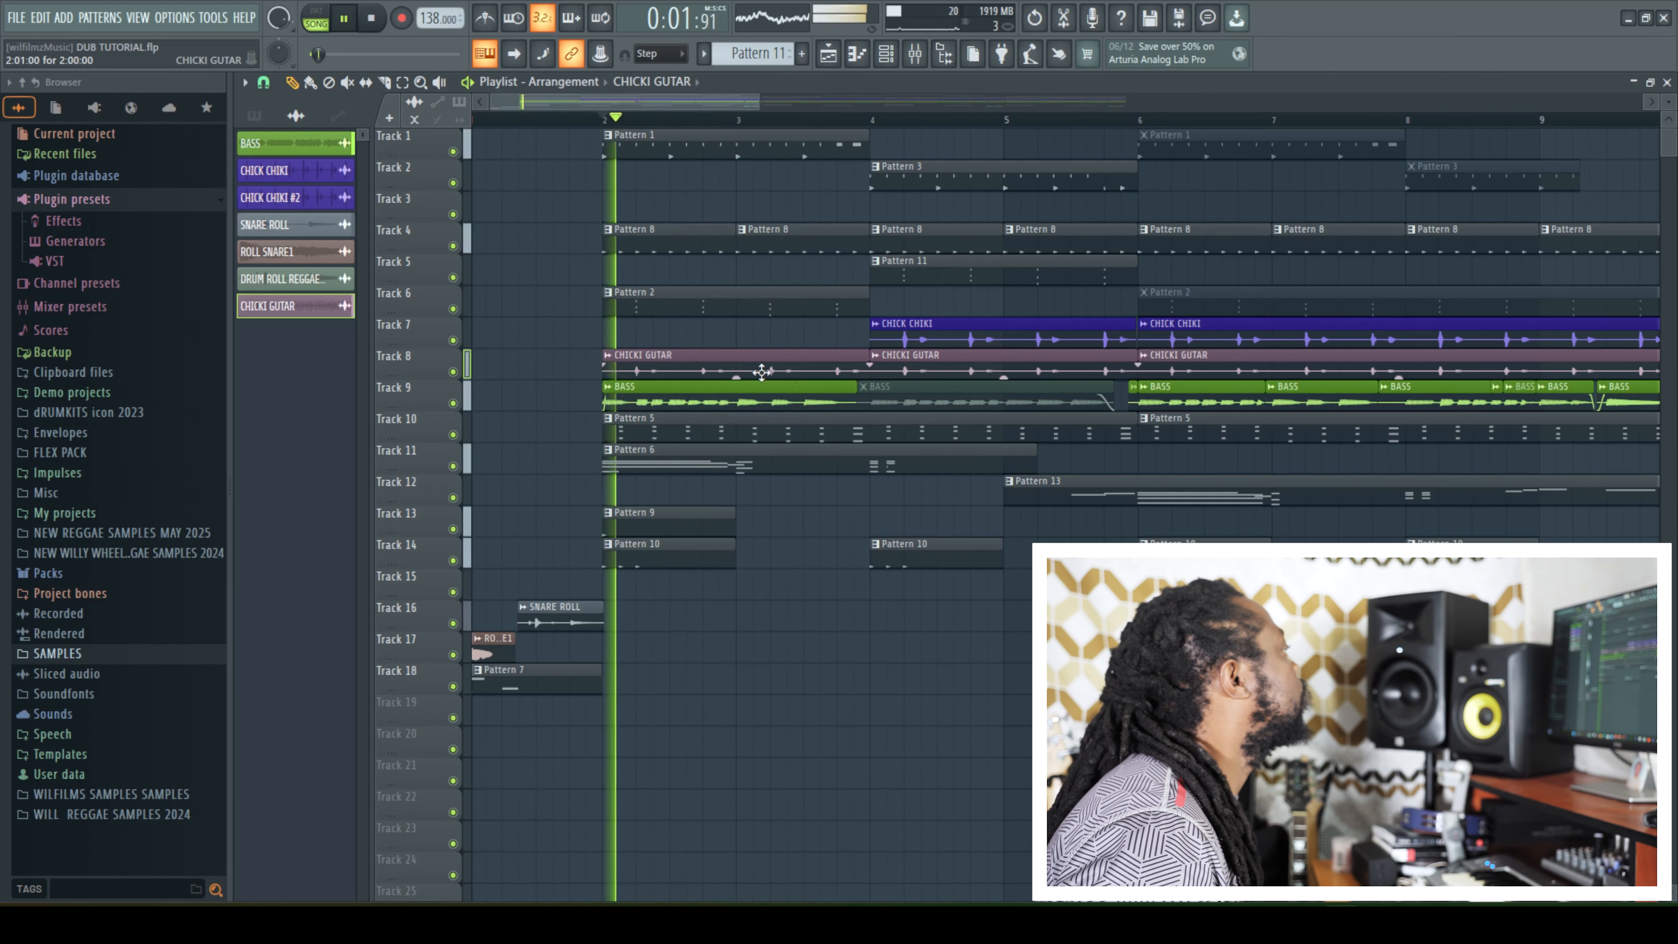
Route the CHICK CHIKI #2 mixer channel to the COMPRESSOR channel
left_click(925, 59)
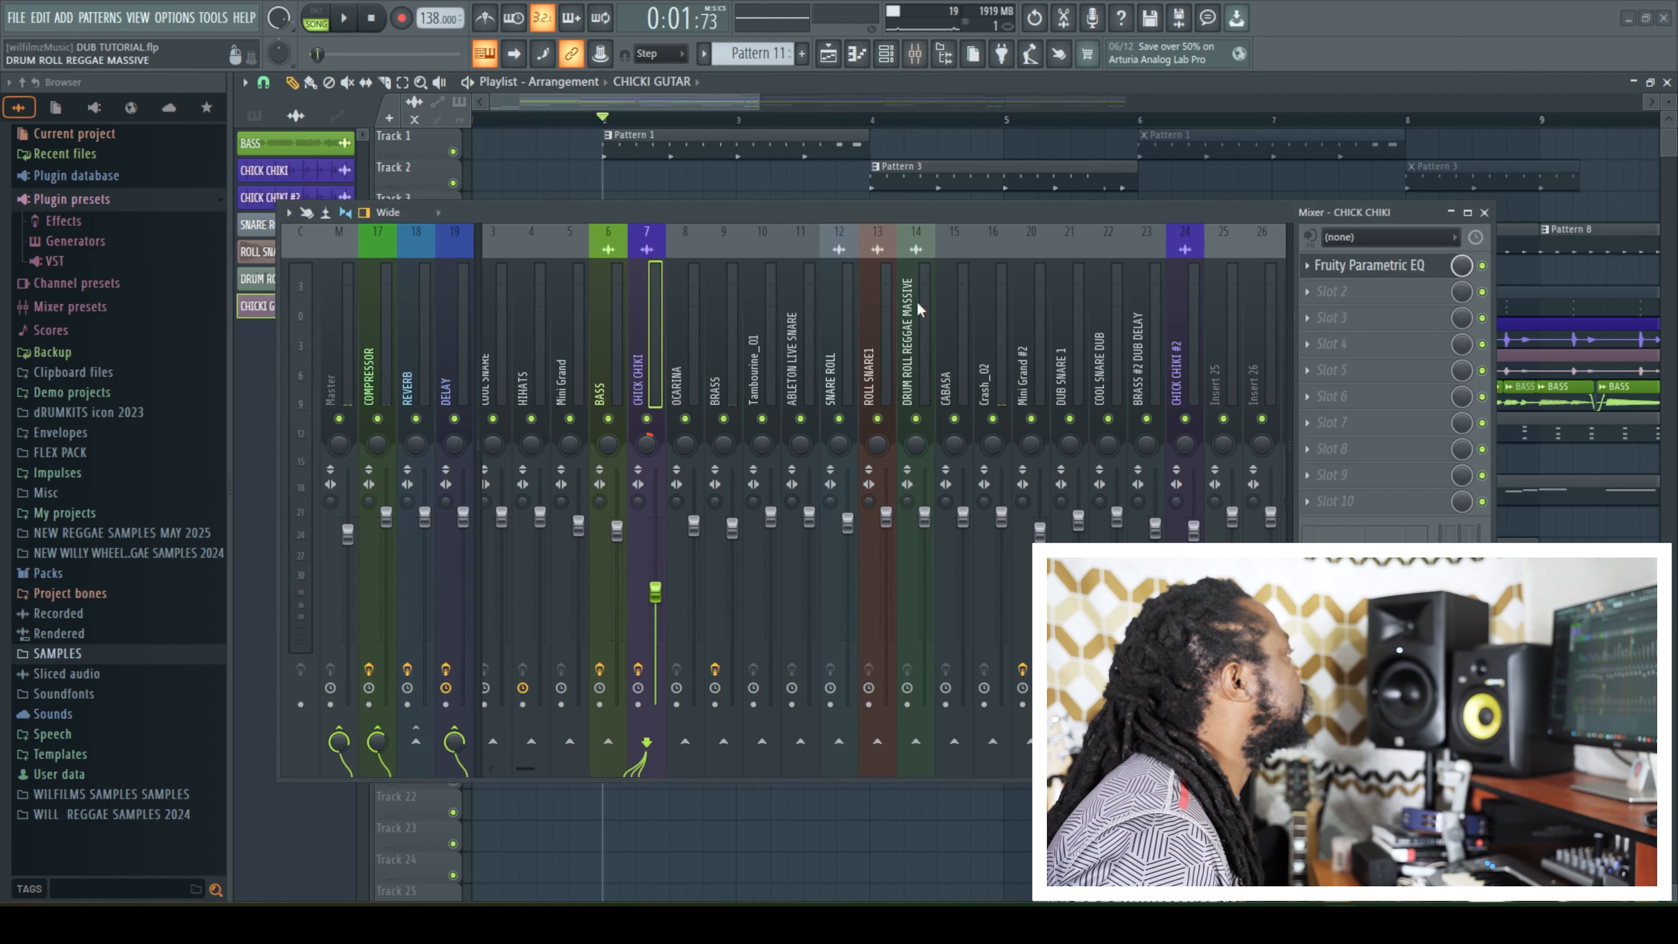
left_click(1174, 364)
key("space")
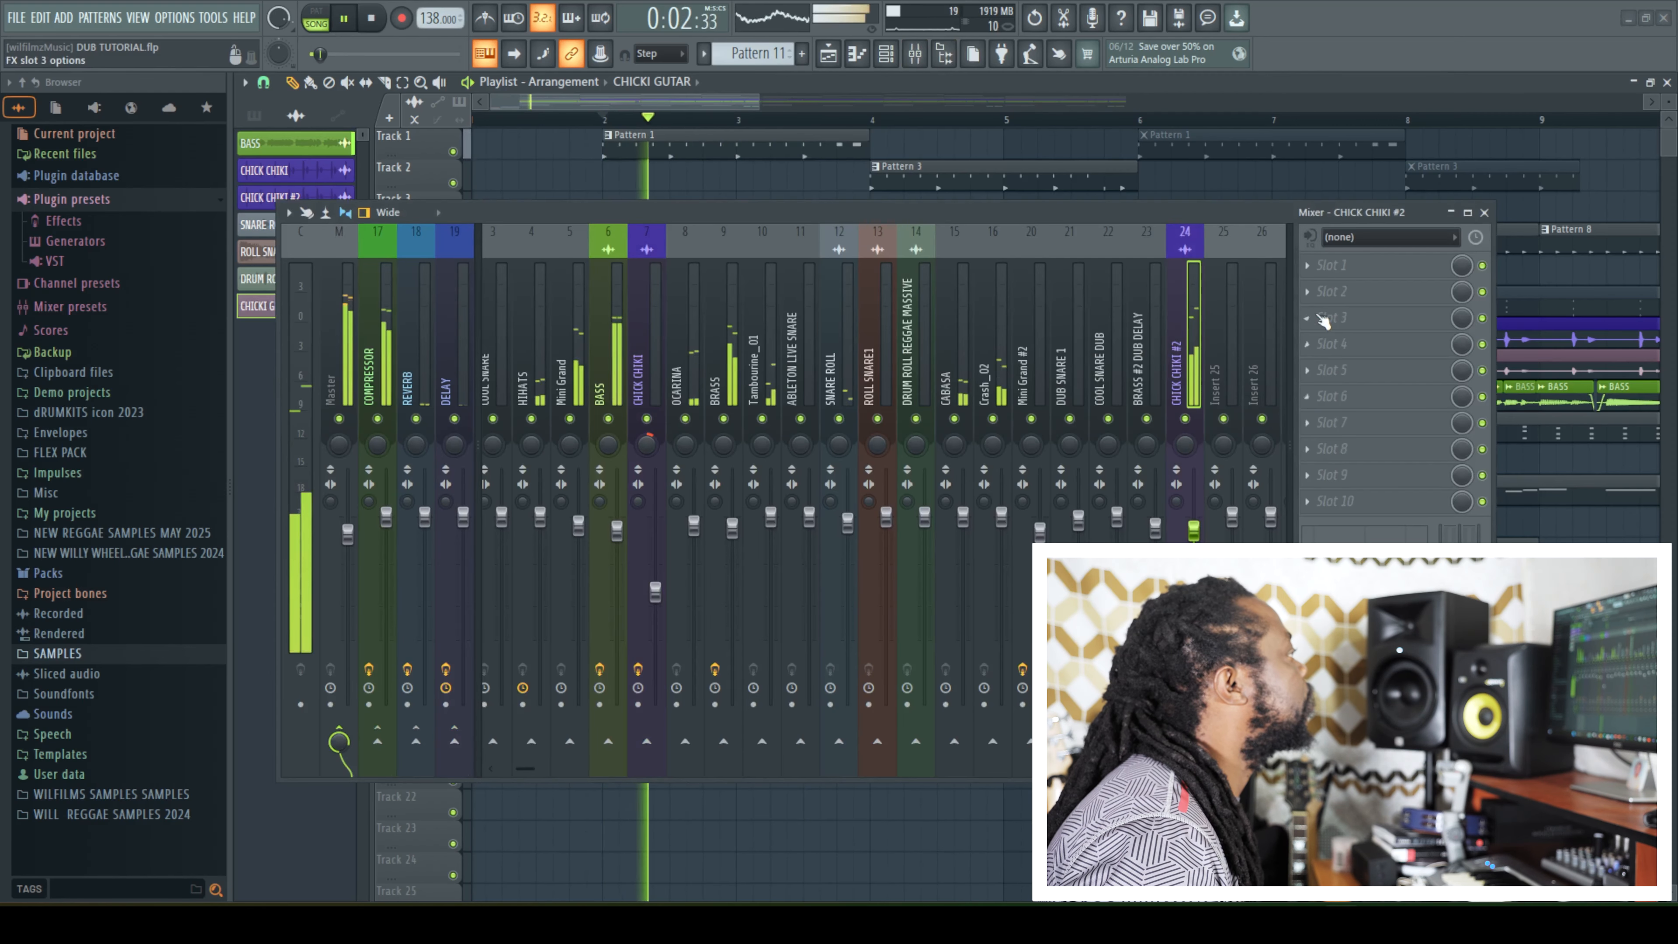
key("space")
key("space")
left_click(377, 741)
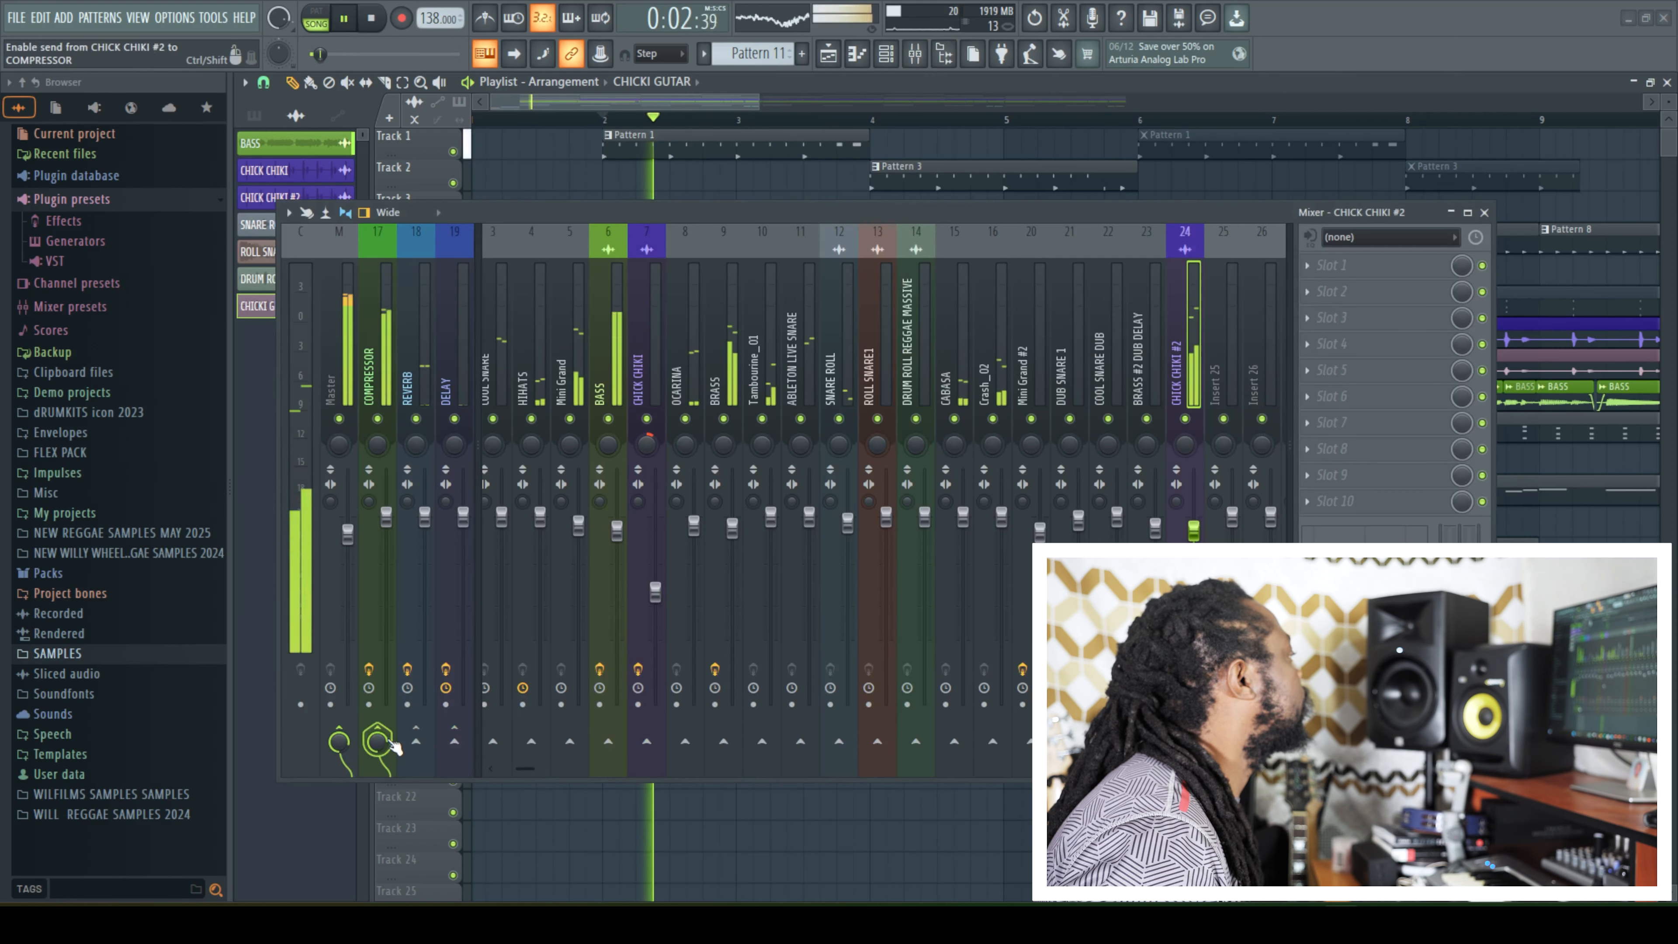
Set the CHICK CHIKI #2 channel's volume to 93% and pan it 29% right during playback
left_click_drag(1193, 531, 1193, 535)
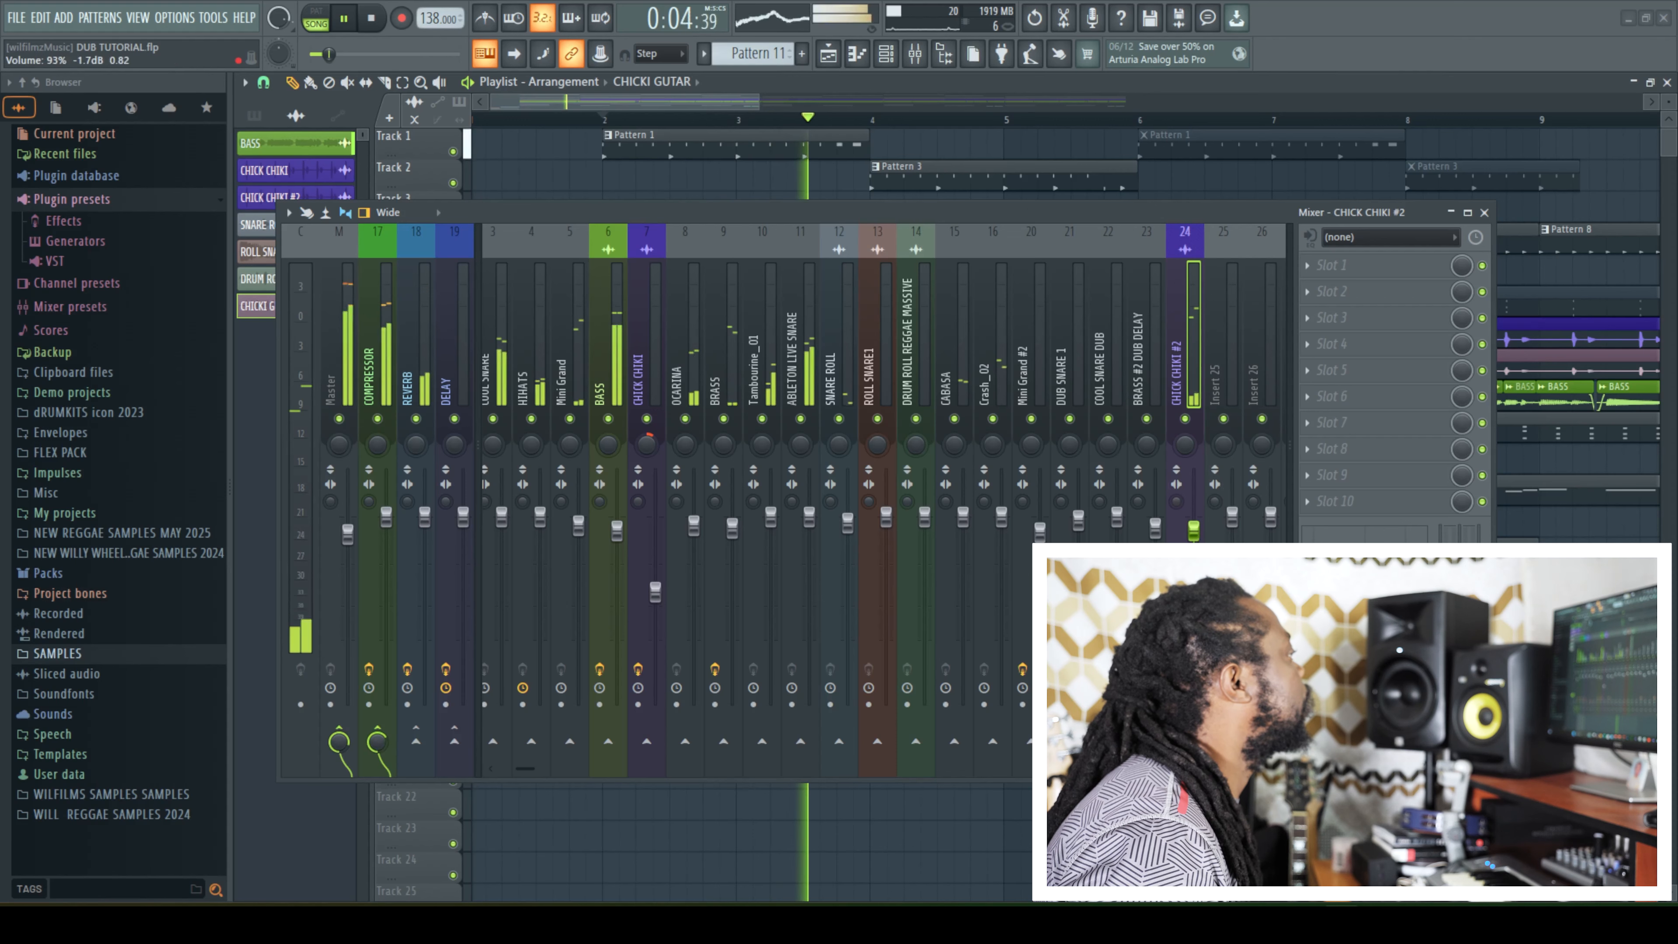
left_click_drag(1184, 445, 1184, 433)
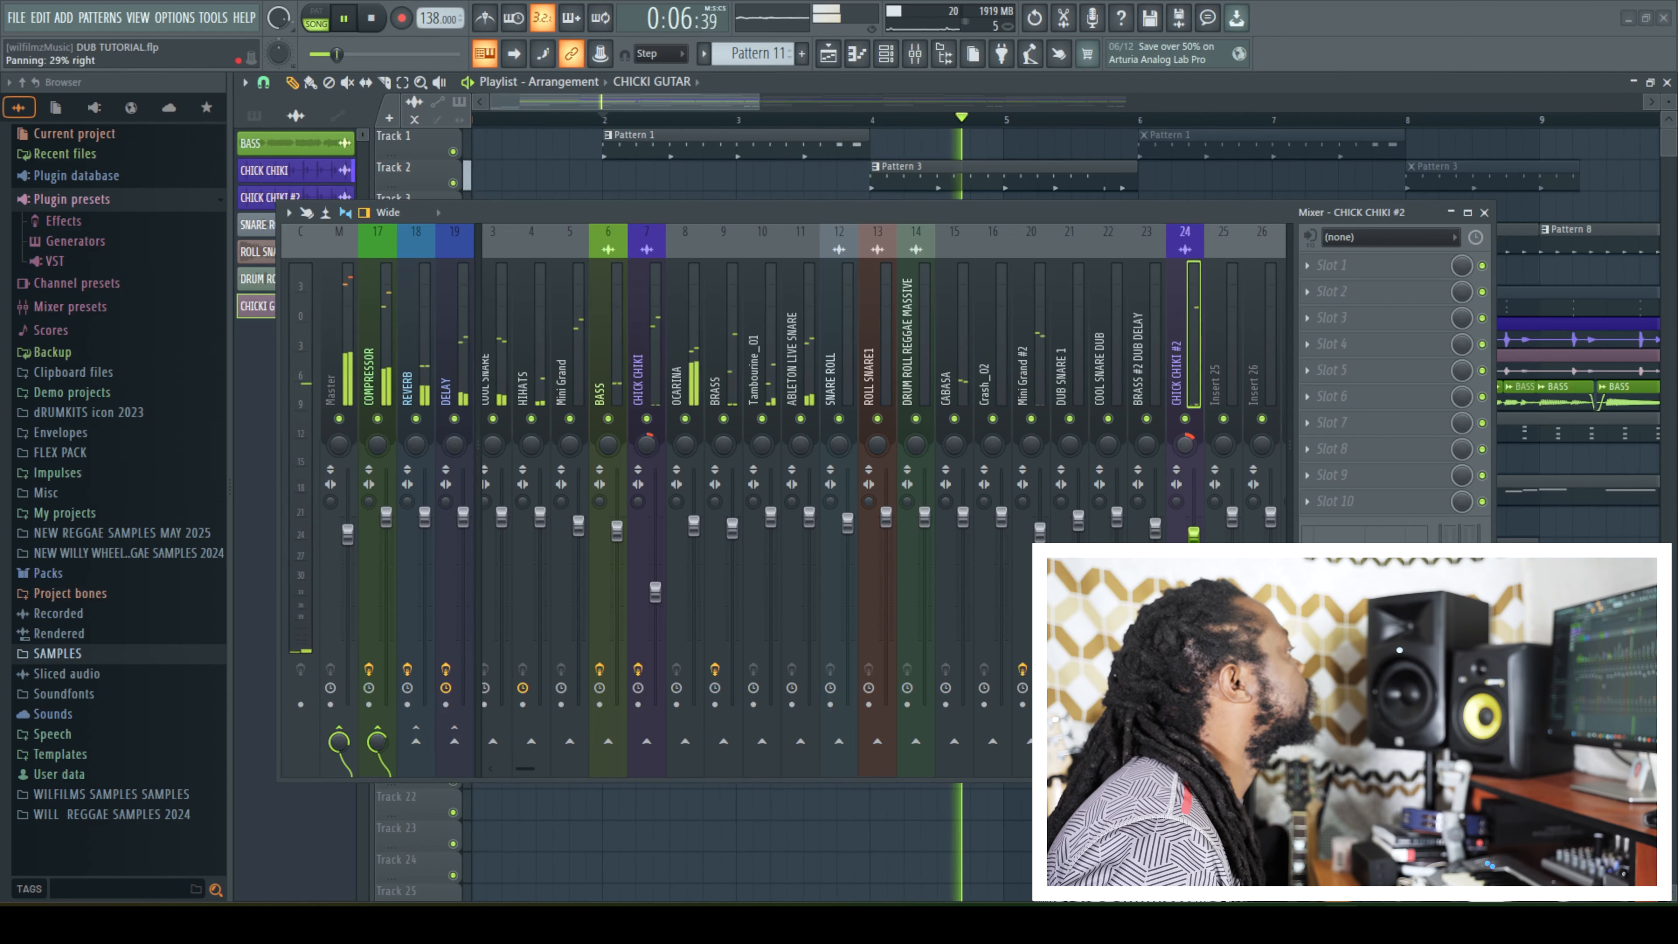
key("space")
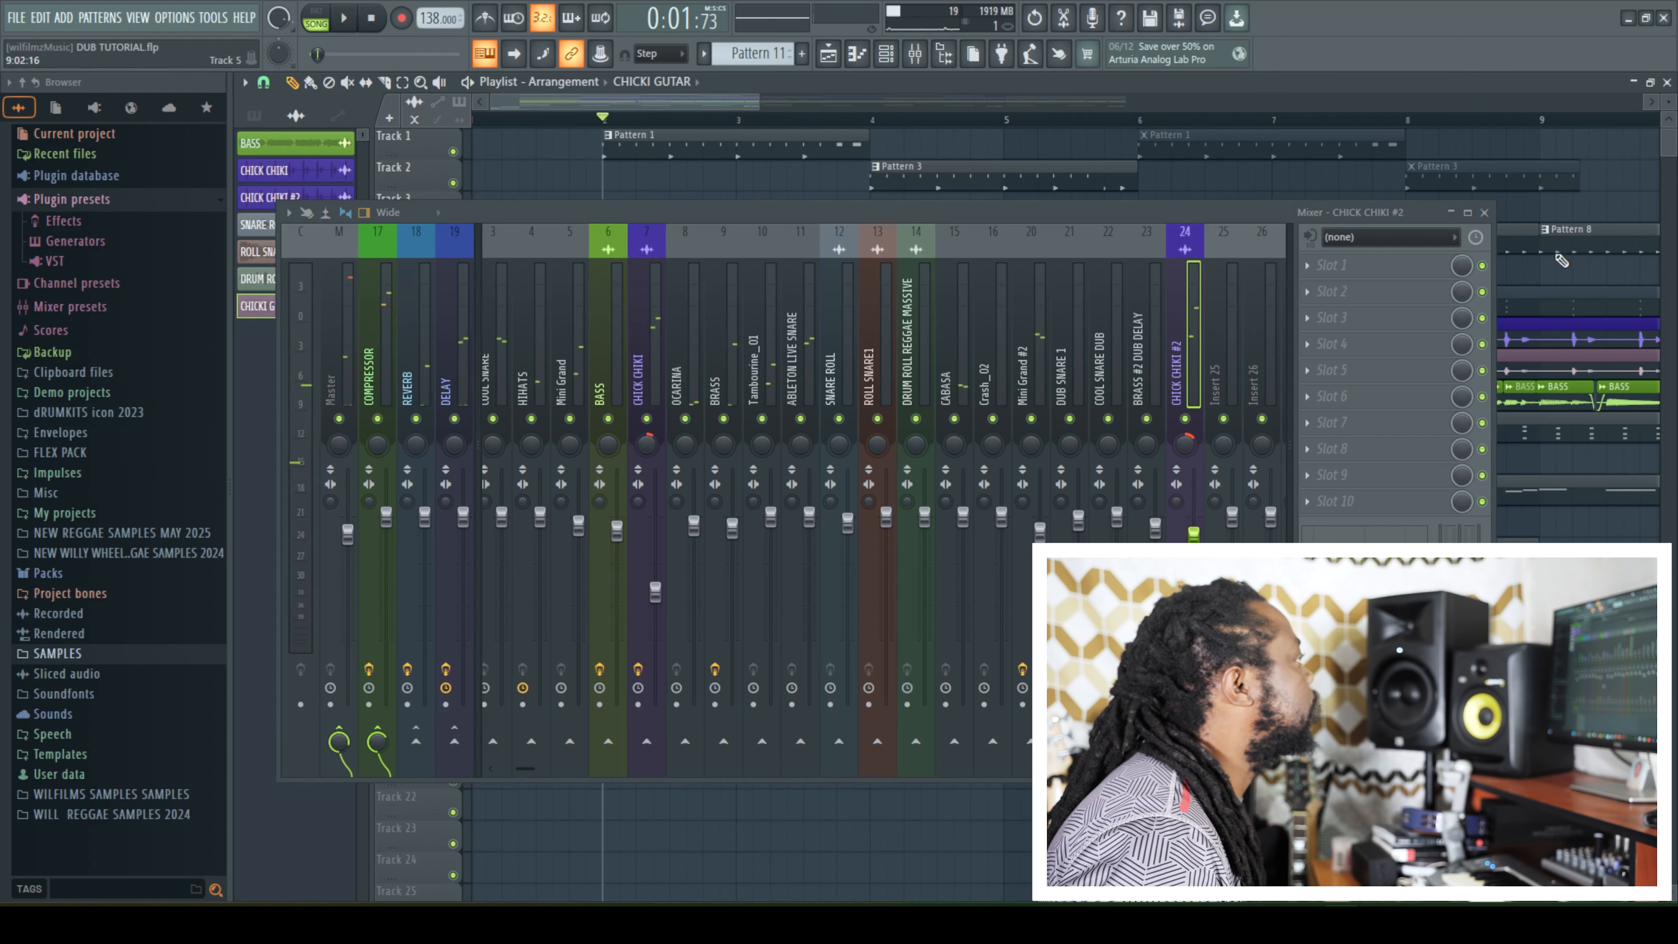
Delete the CHICKI GUTAR clip between bars 4 and 6 on Track 8 while the song plays
left_click(1484, 212)
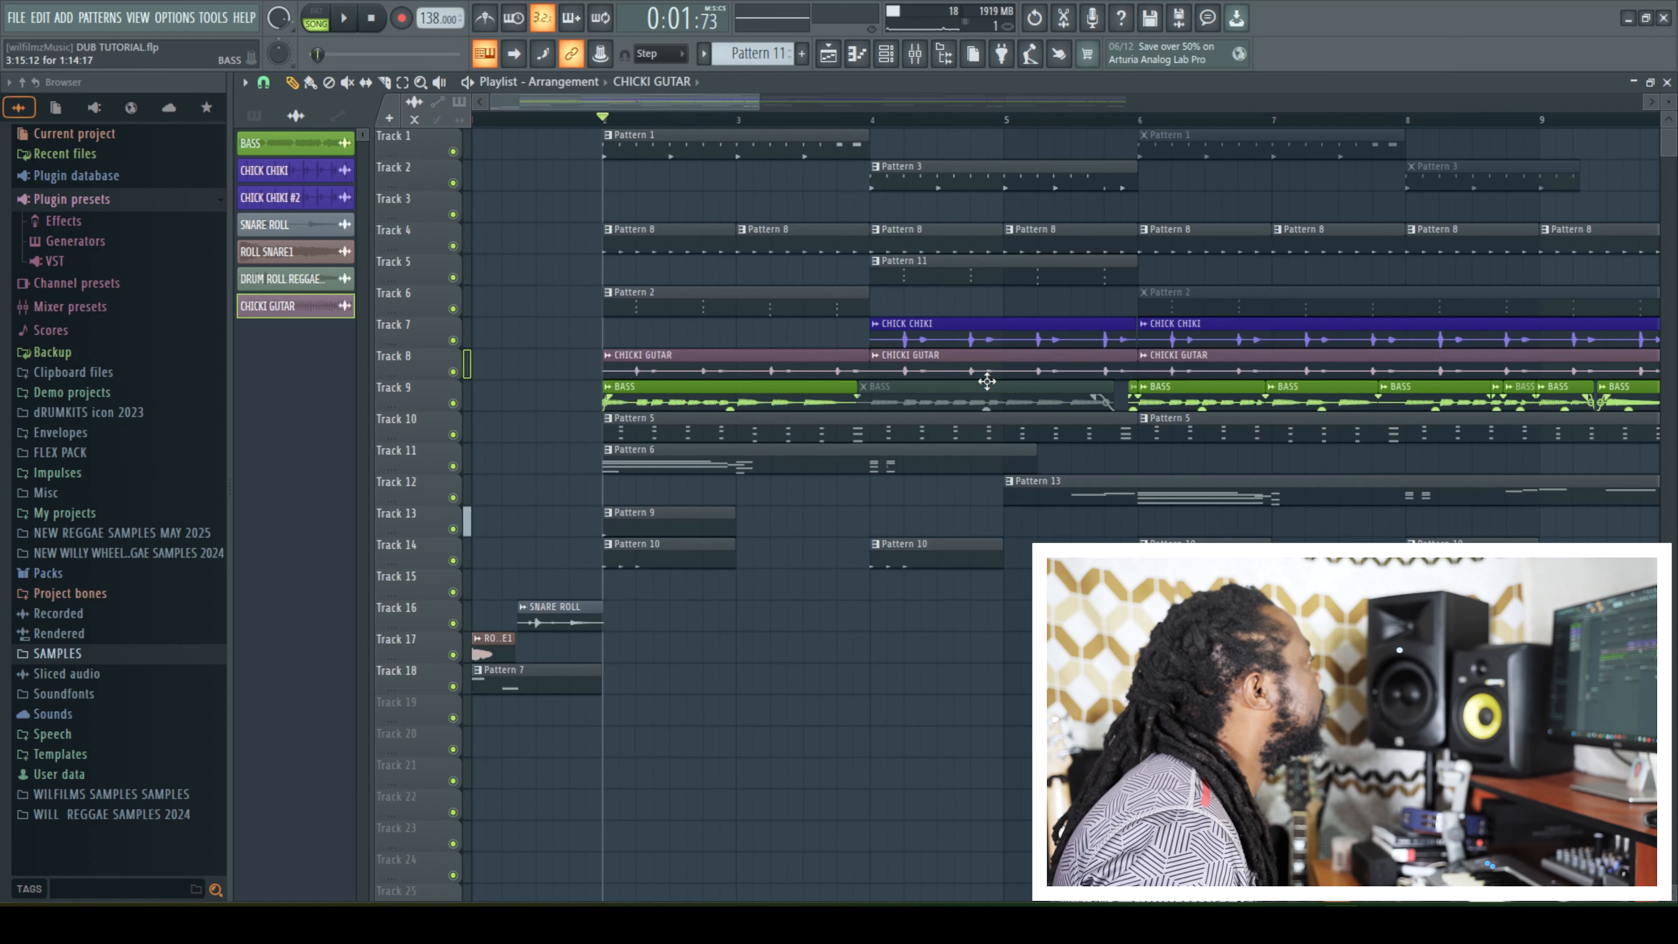
key("space")
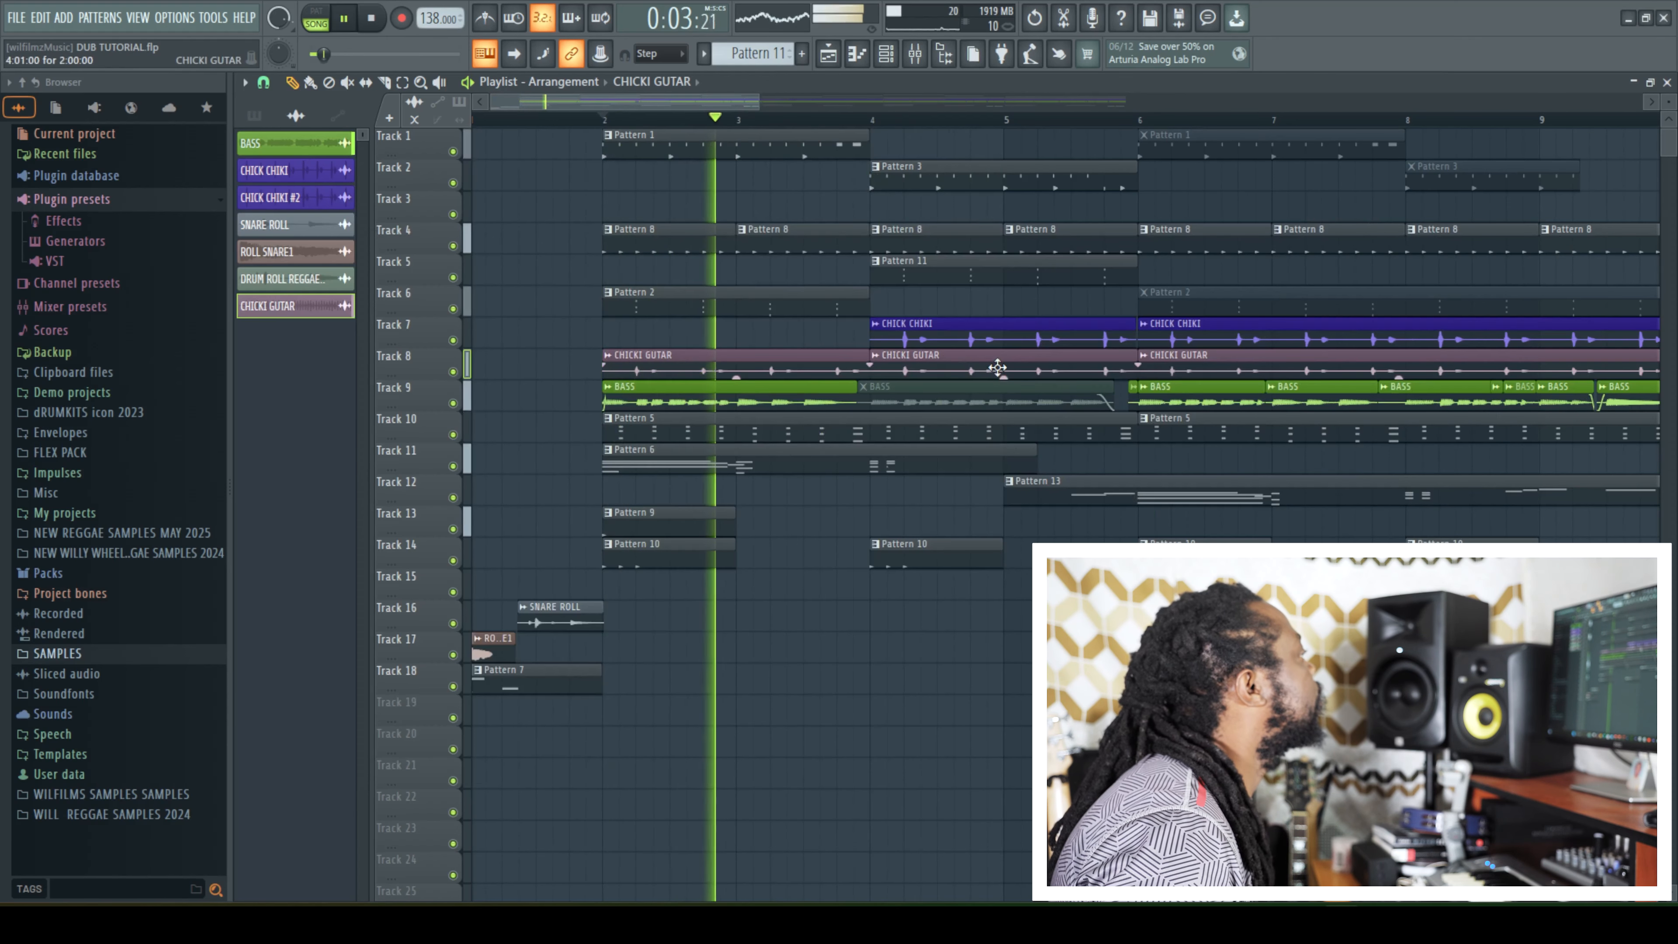
right_click(1001, 370)
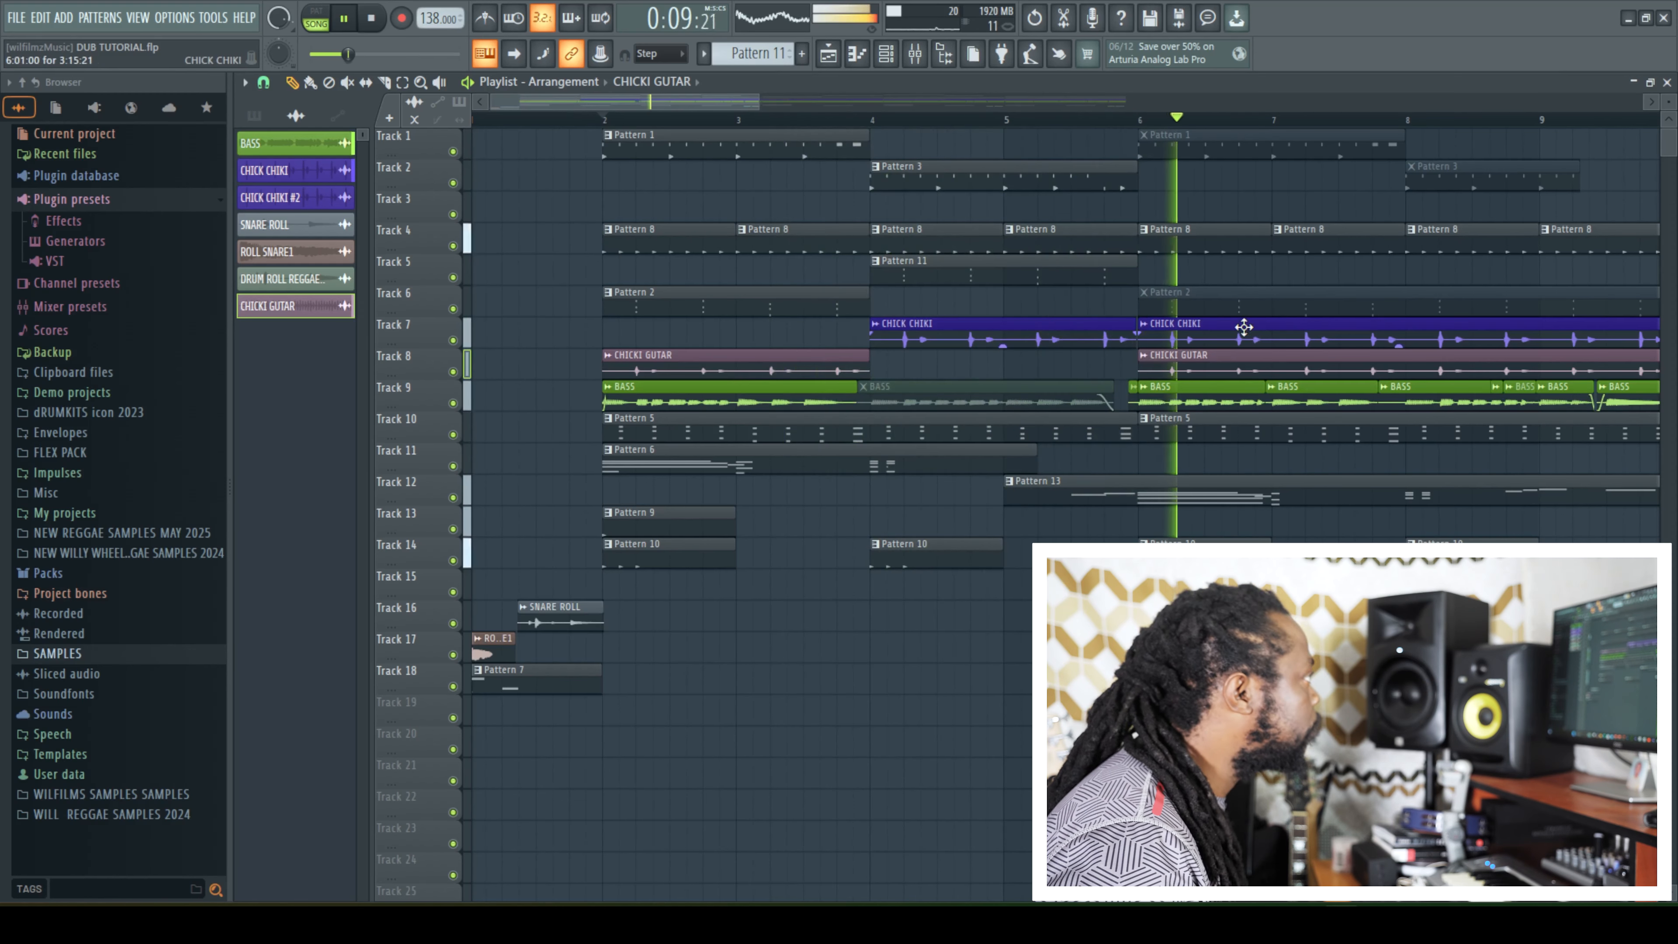
Slice the long CHICKI GUTAR clip on Track 8 at bar 10 and mute both resulting clips from bar 6 onward
left_click_drag(760, 101, 1017, 93)
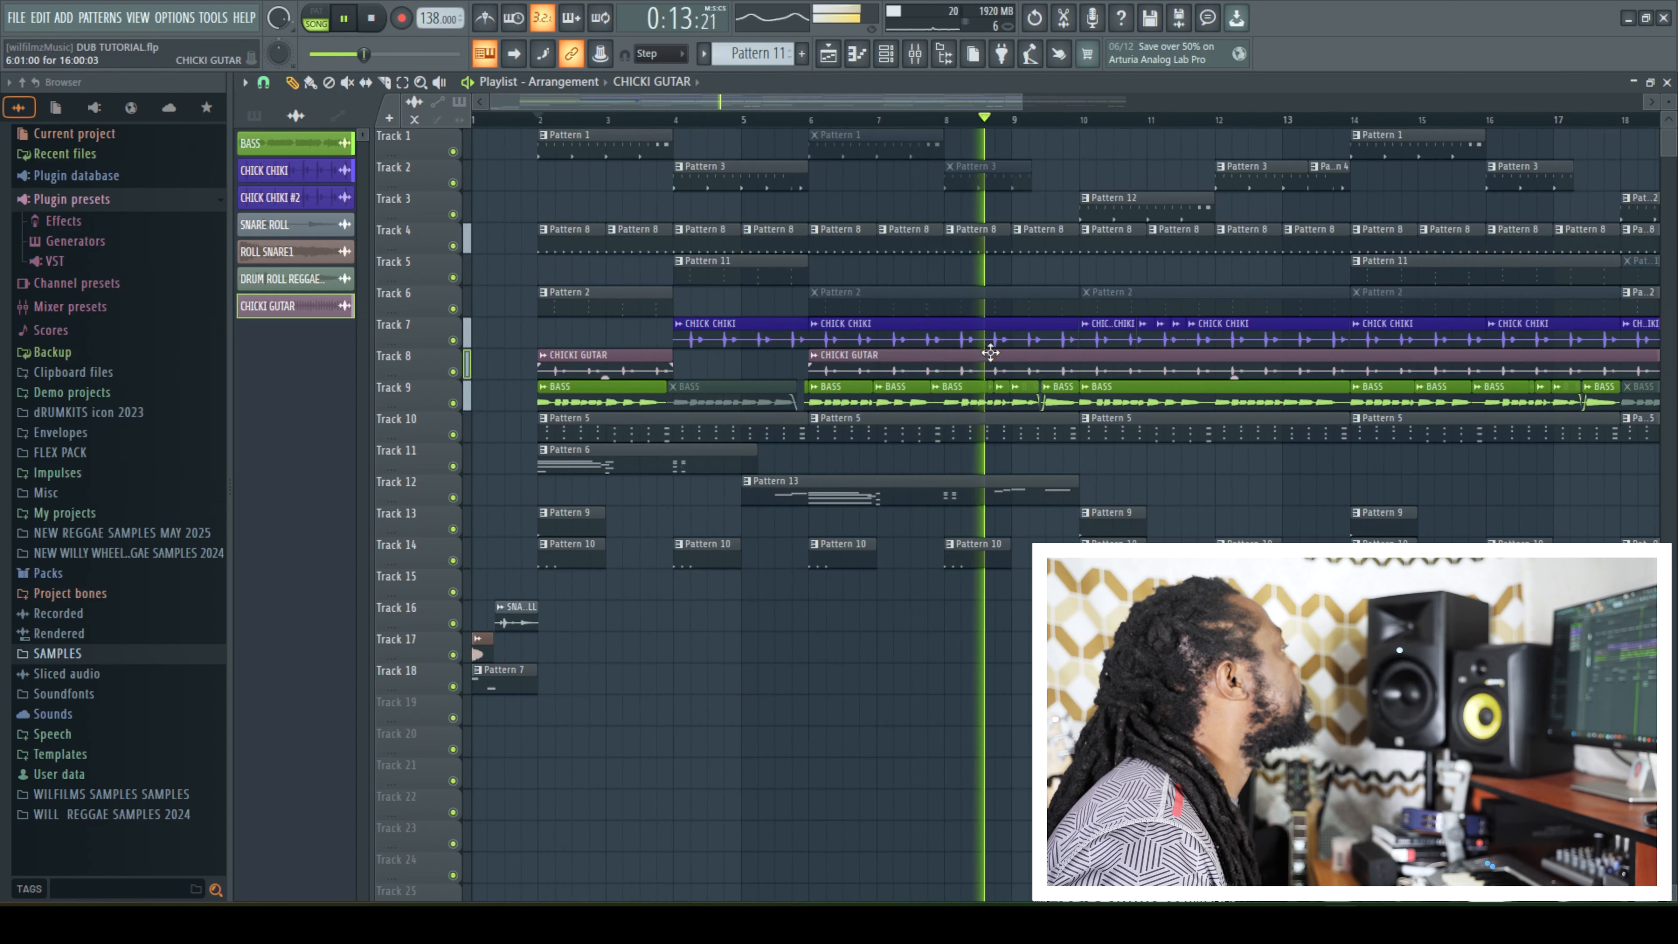
key("space")
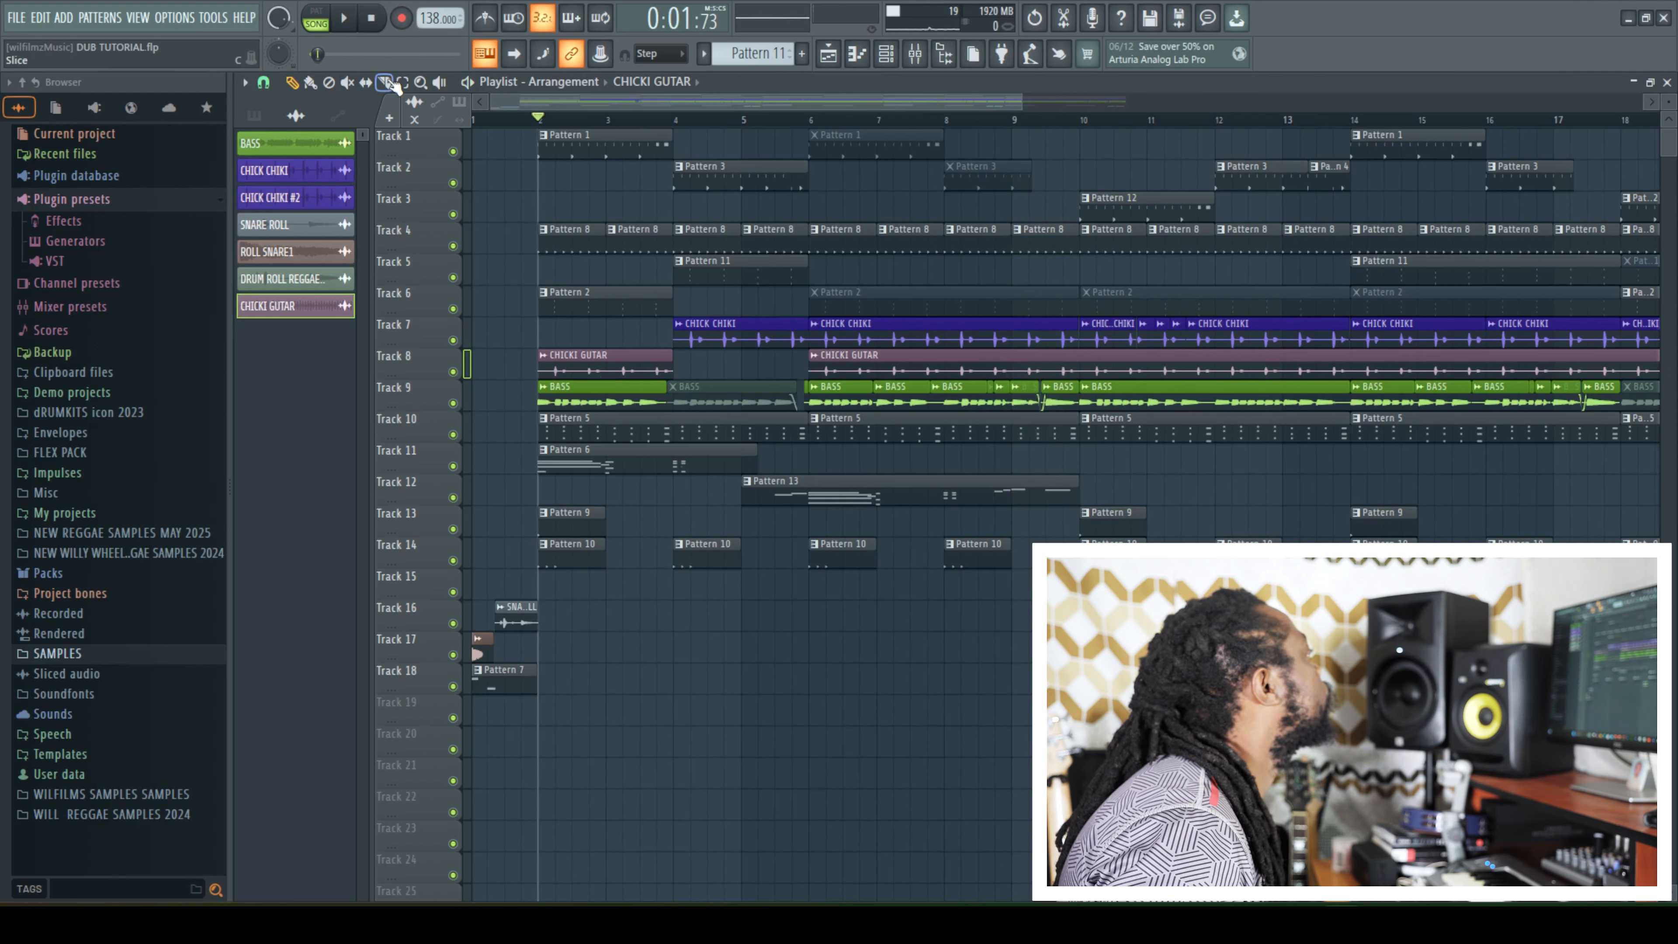
left_click(1091, 374)
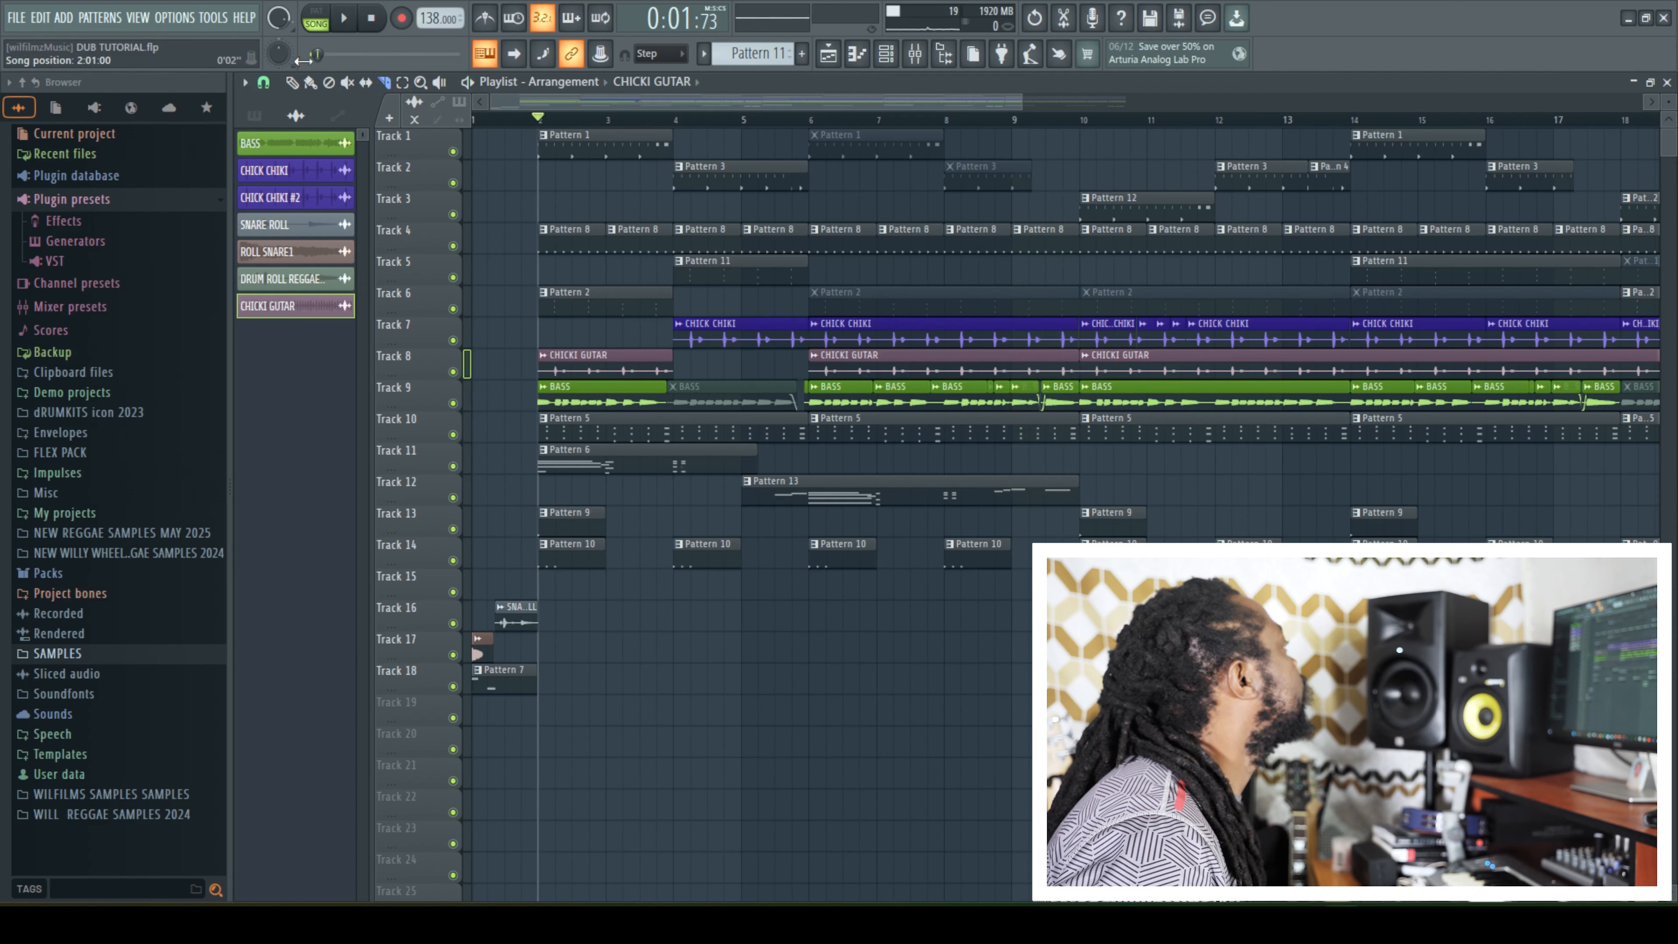
left_click(970, 363)
left_click(1209, 364)
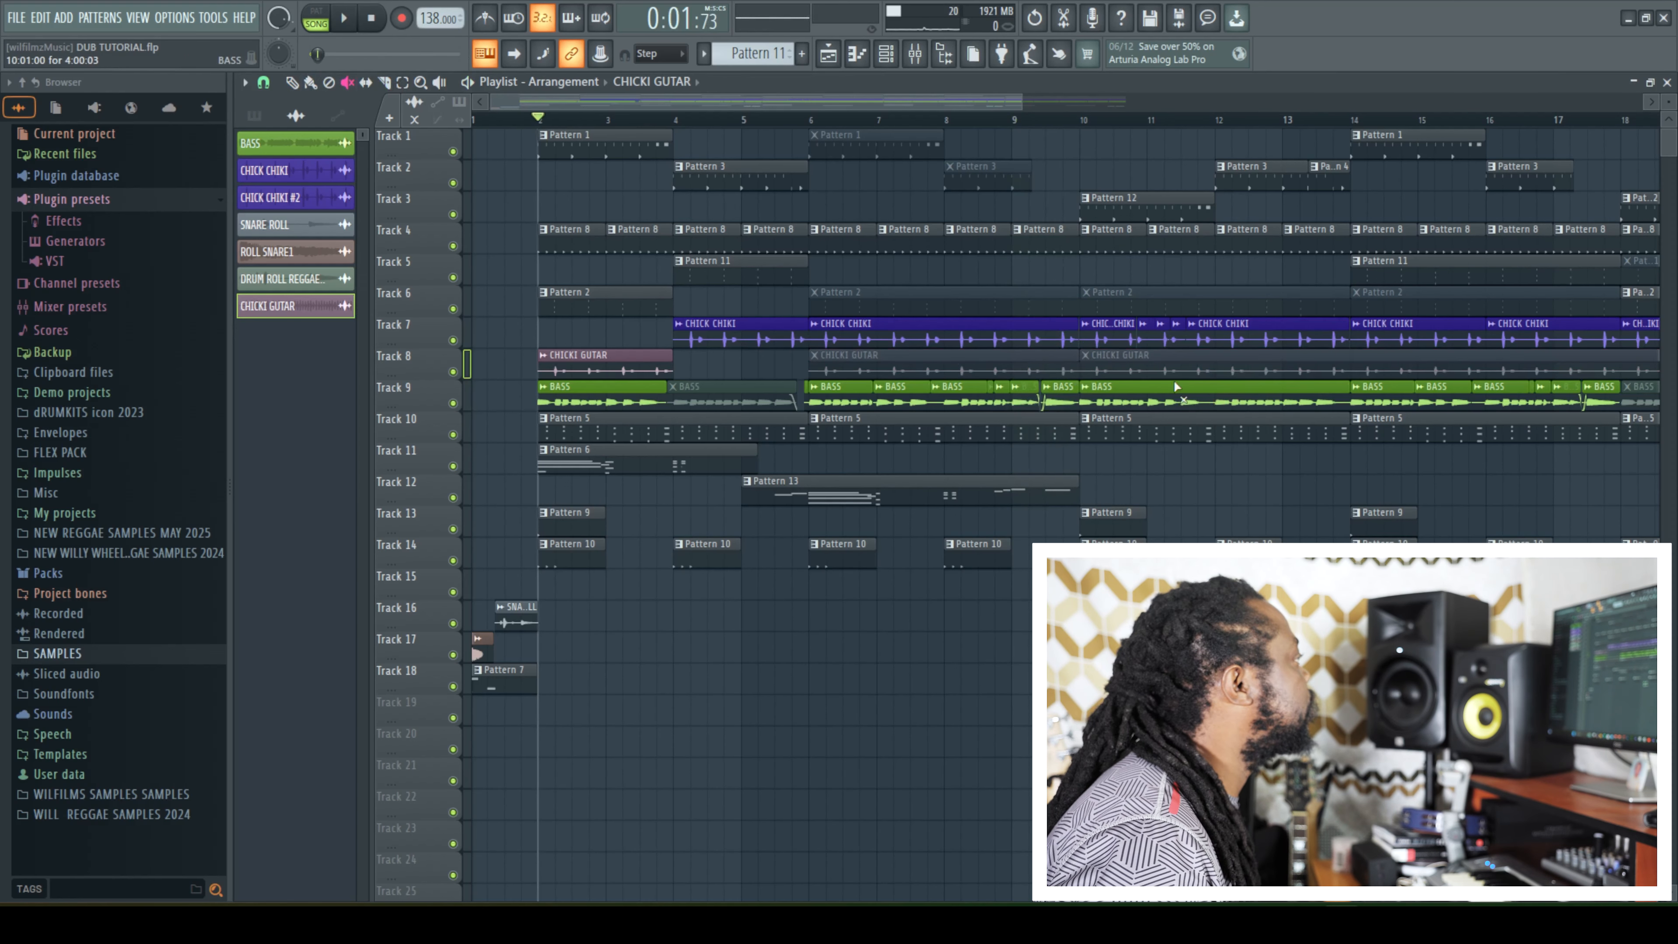
Slice the muted CHICKI GUTAR clip on Track 8 at bars 14 and 18 while the song plays
key("space")
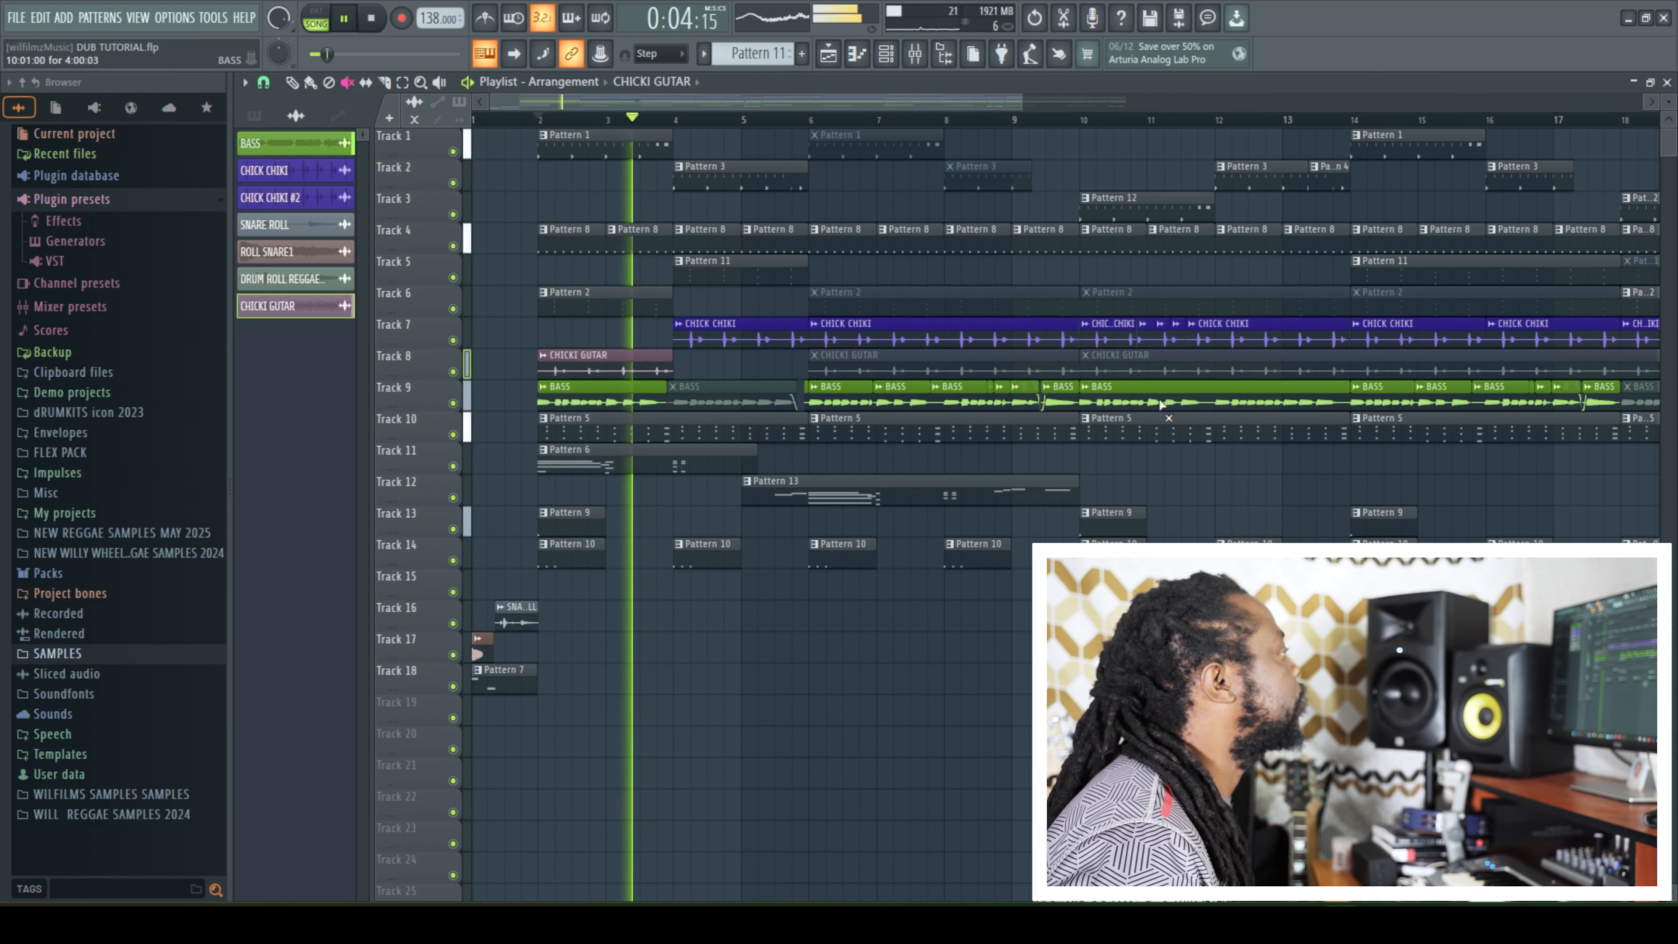
key("c")
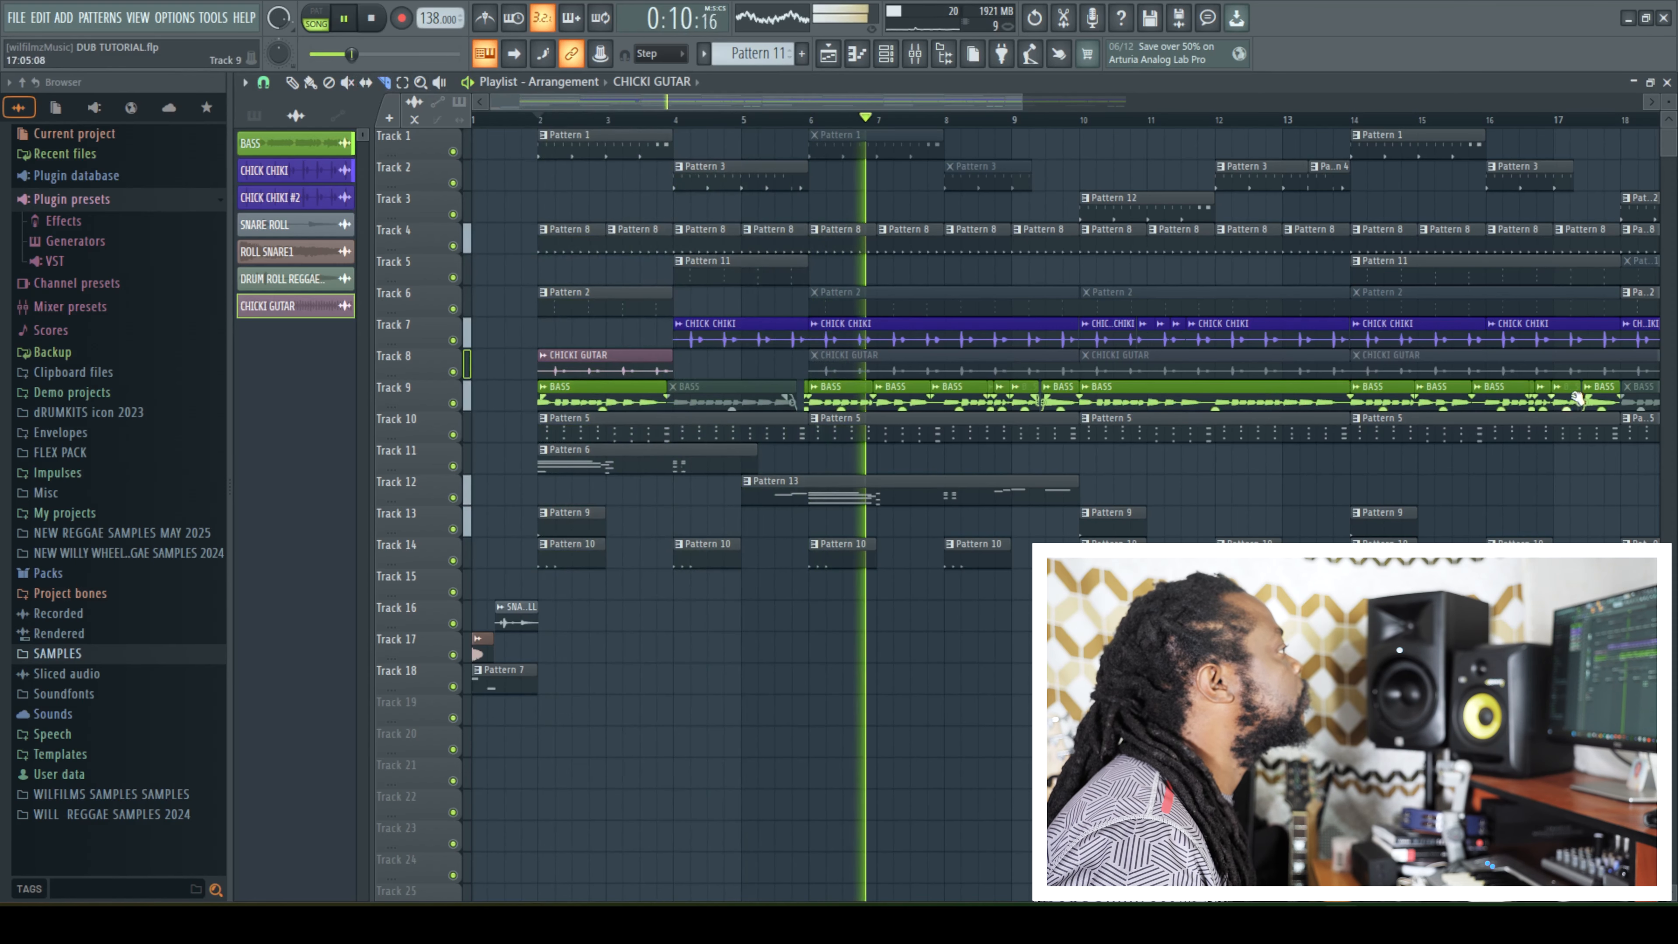
left_click_drag(1621, 352, 1617, 367)
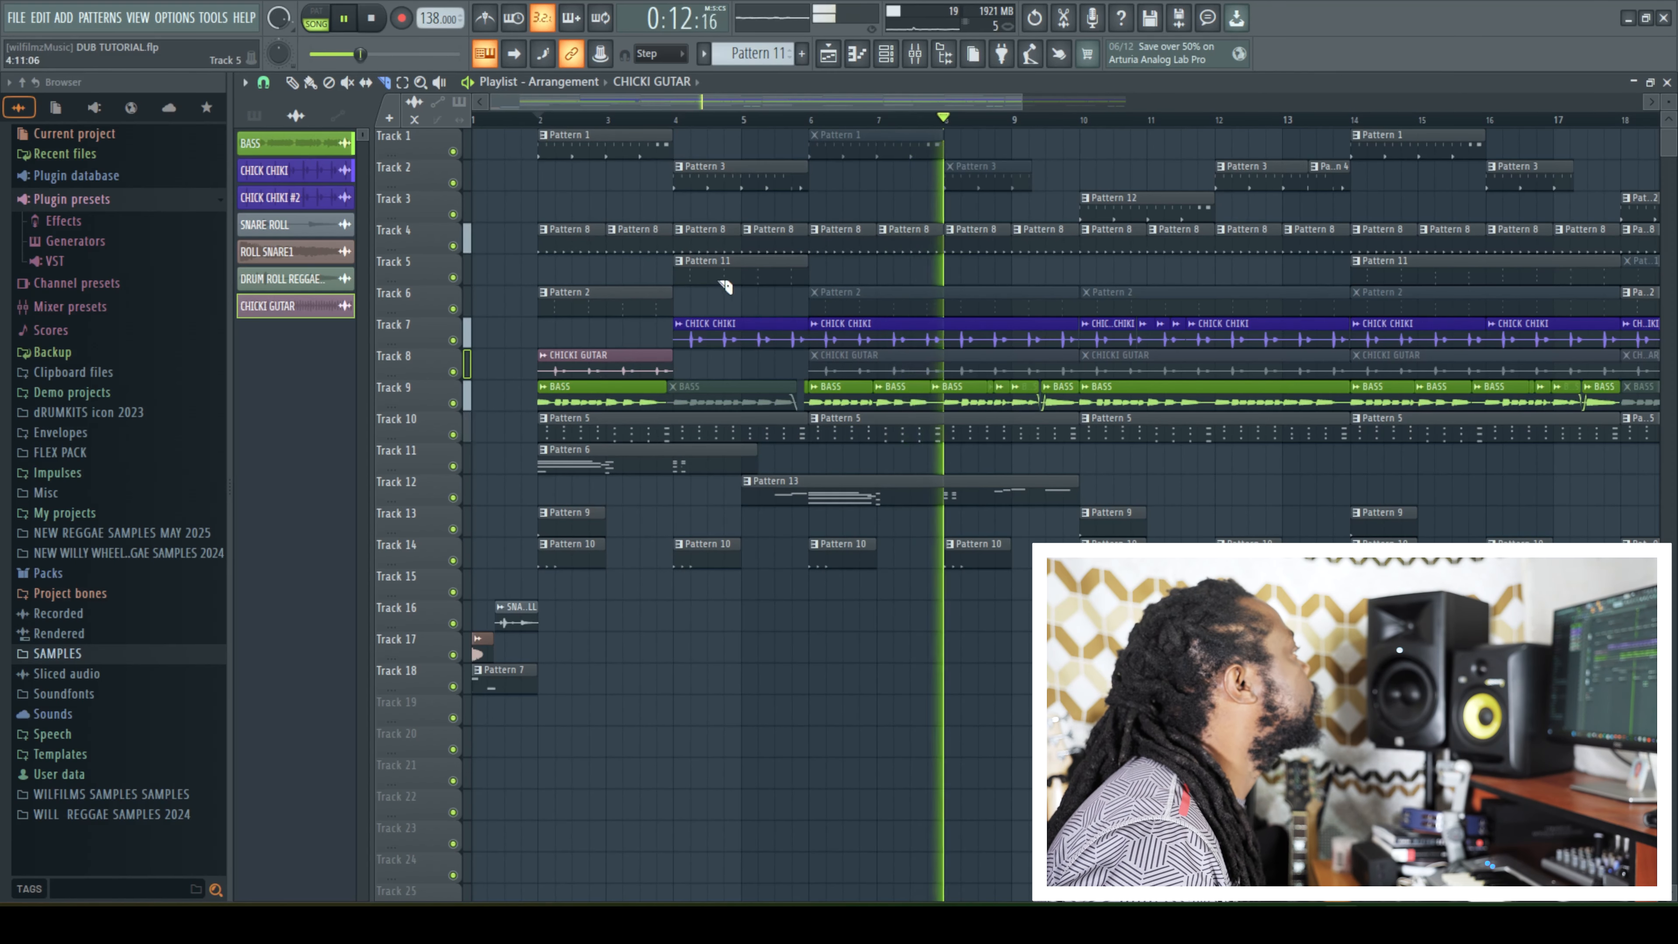
Mute the Pattern 1 clip at bar 14 on Track 1 and the Pattern 3 clip at bar 16 on Track 2, playing from just before bar 14
key("p")
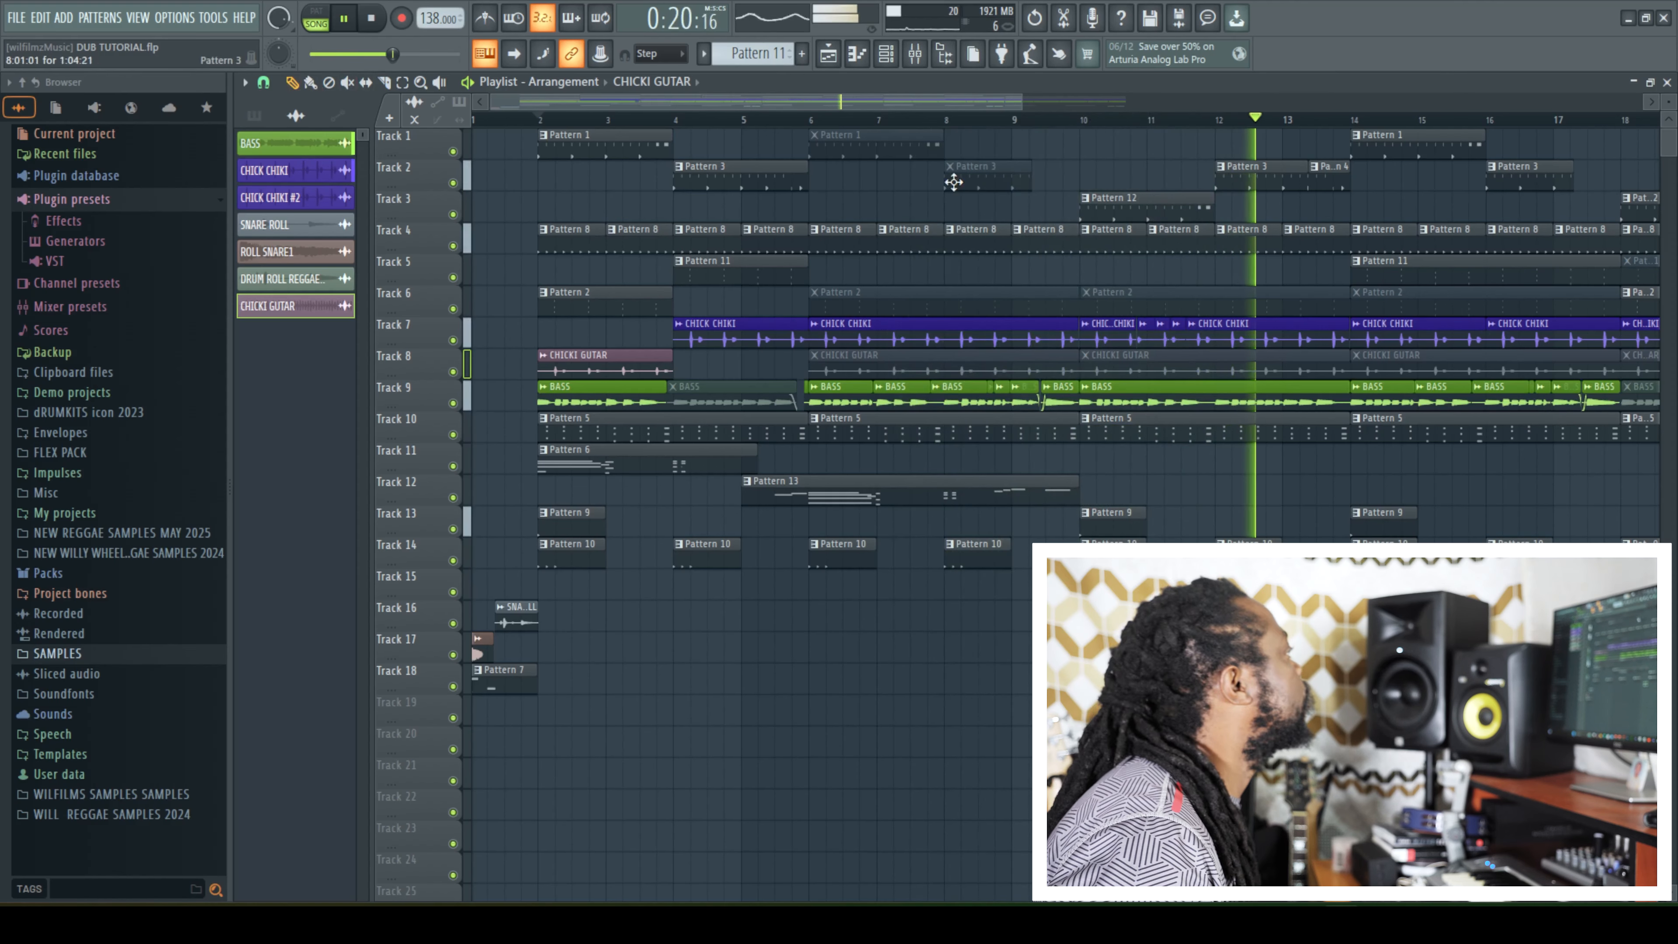
left_click_drag(1007, 102, 1070, 82)
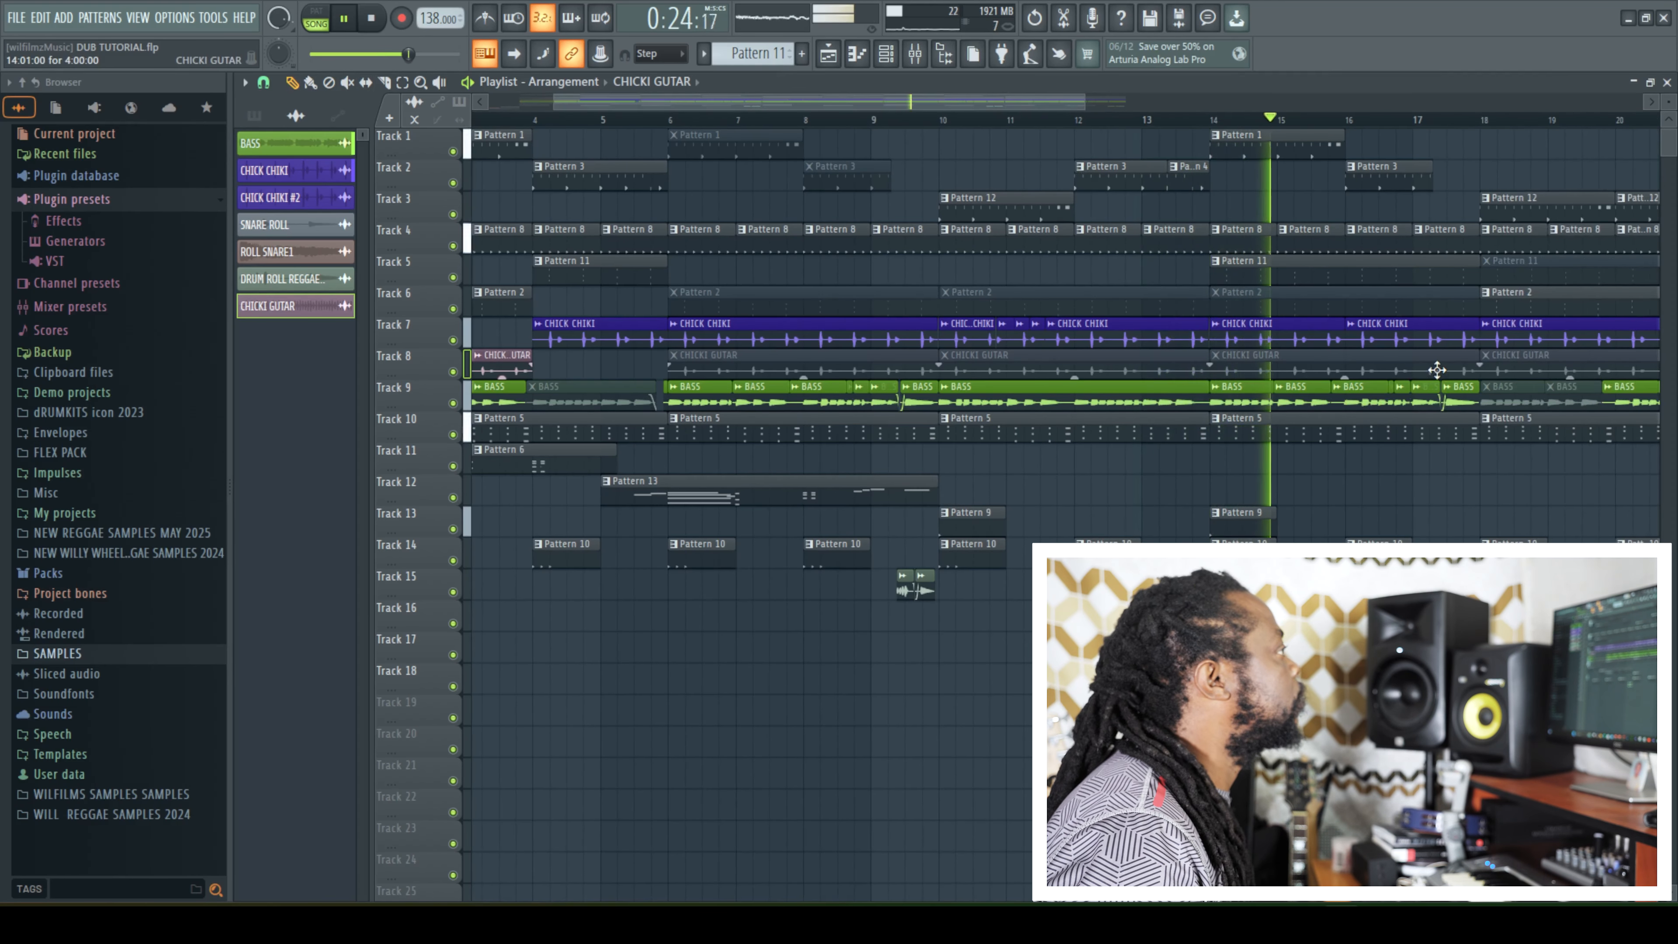
left_click_drag(1086, 101, 1272, 100)
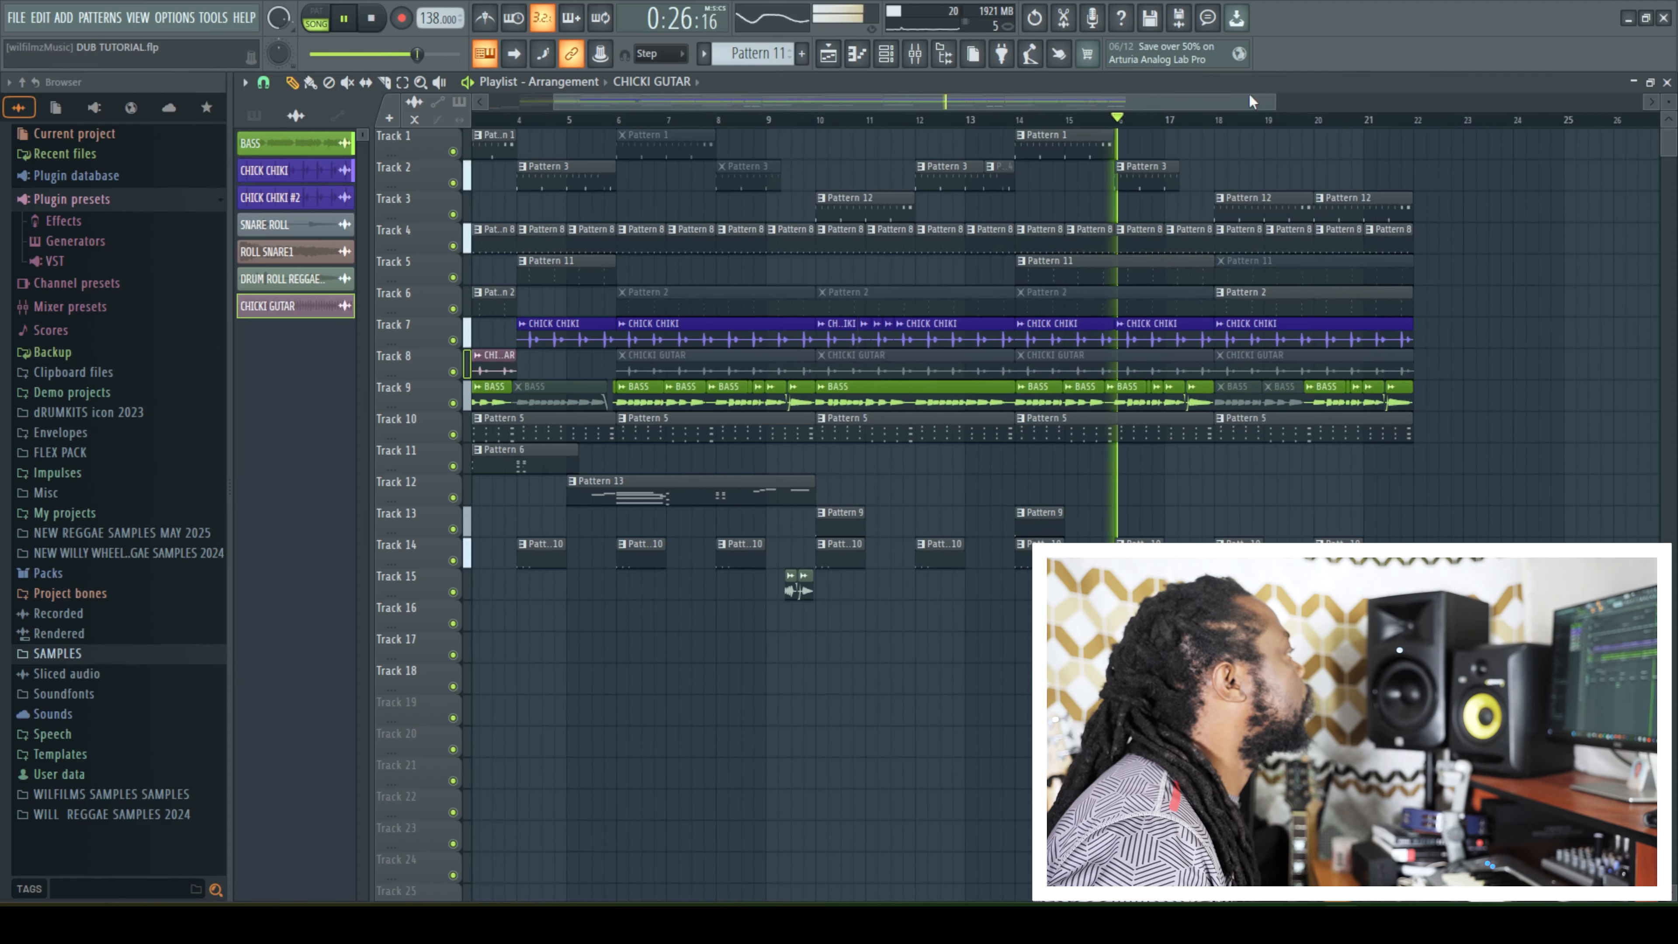
key("space")
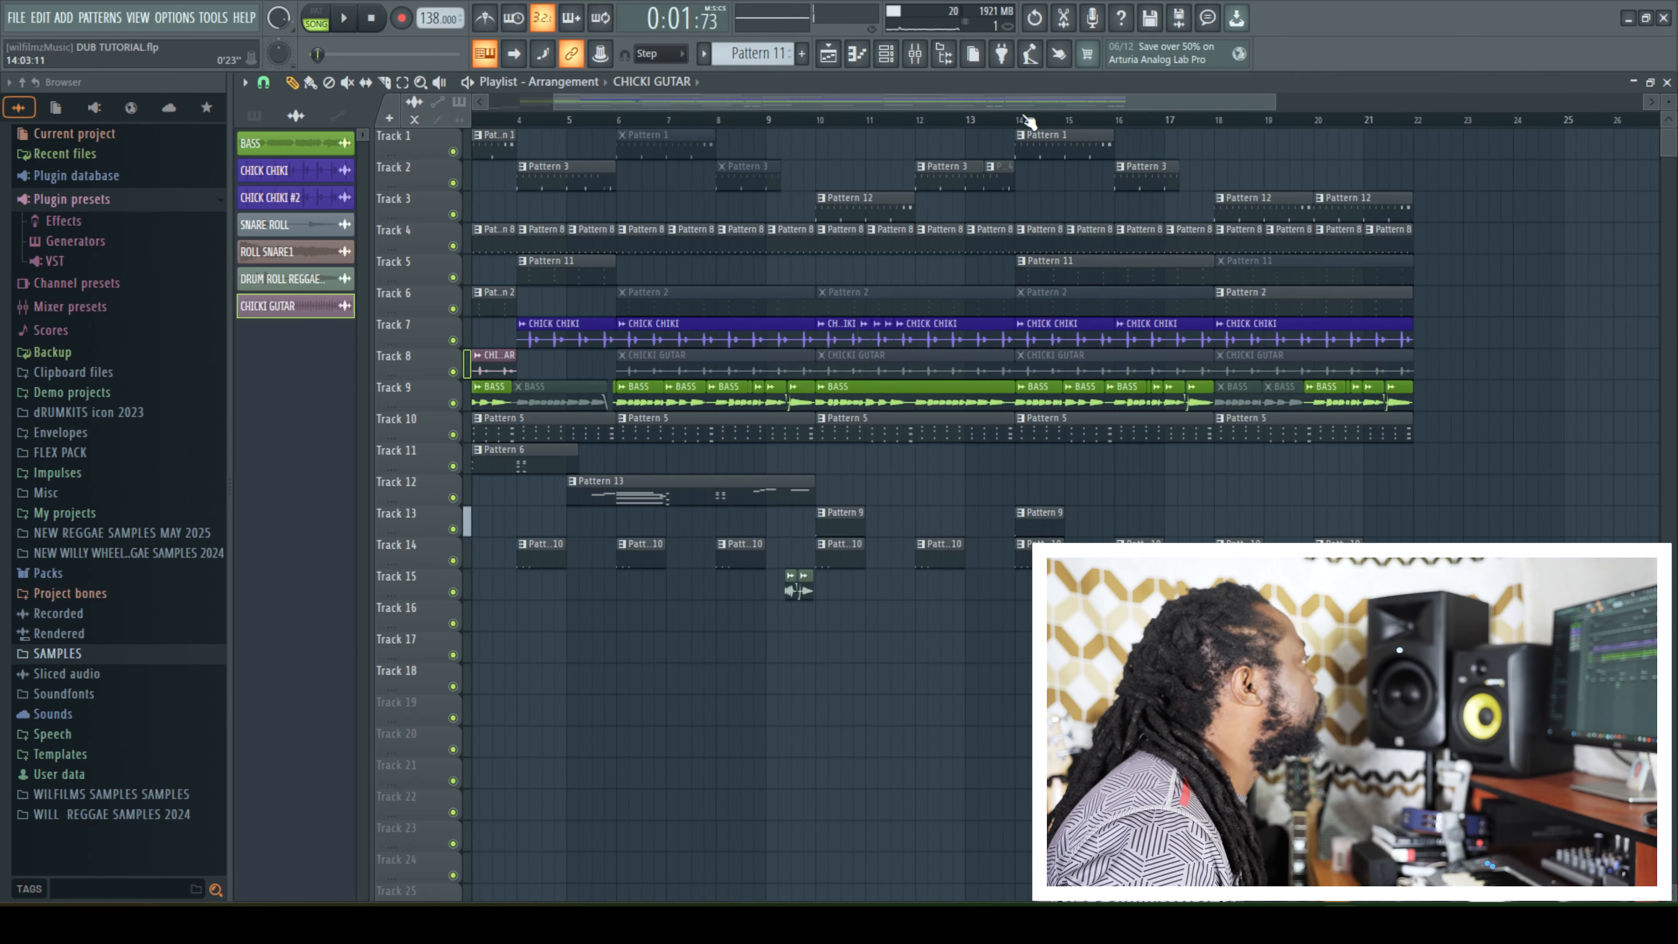
left_click(1003, 124)
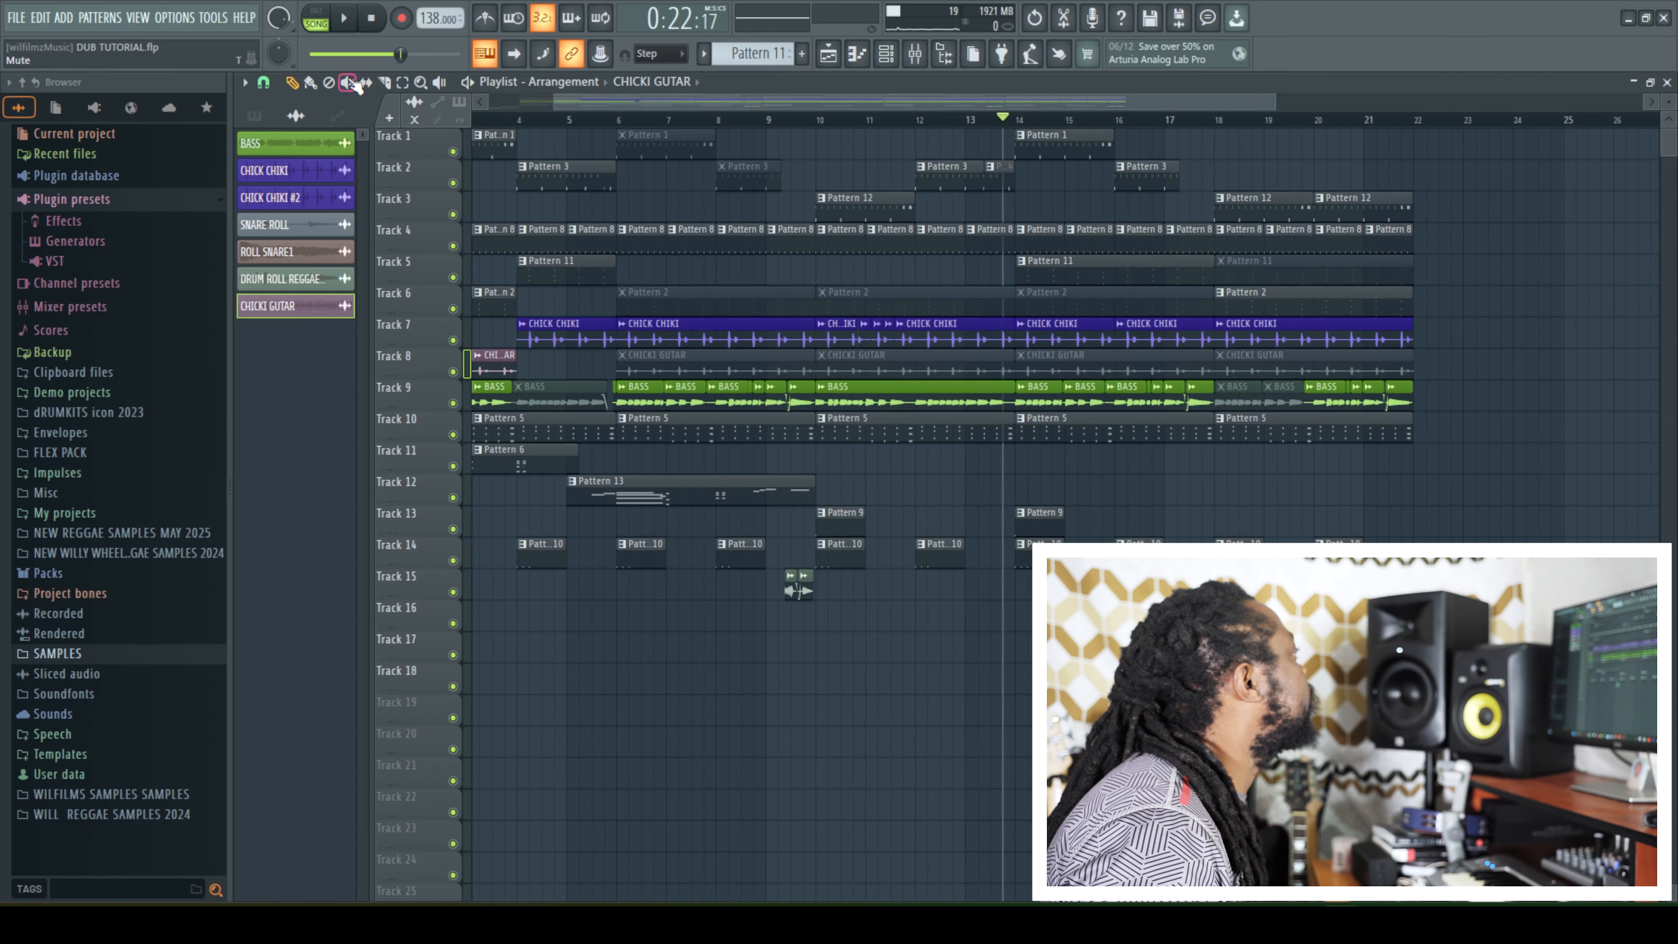
key("space")
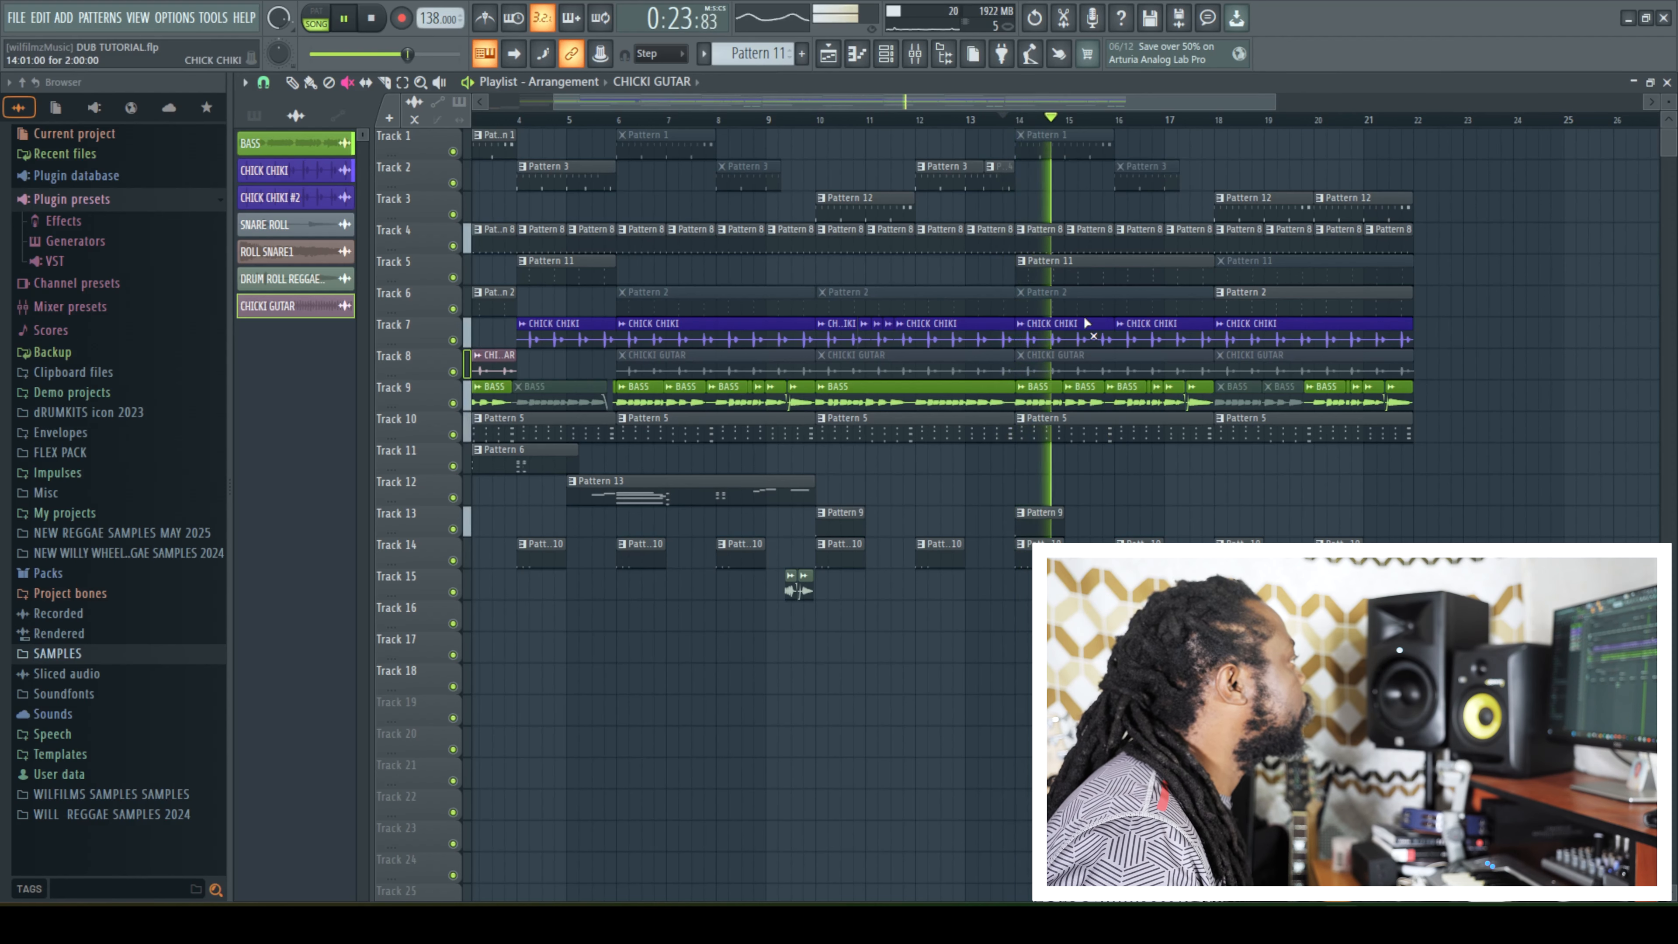
At bar 18, mute the CHICK CHIKI clip on Track 7 and Pattern 2 on Track 6, and unmute the BASS clips on Track 9
left_click(1249, 331)
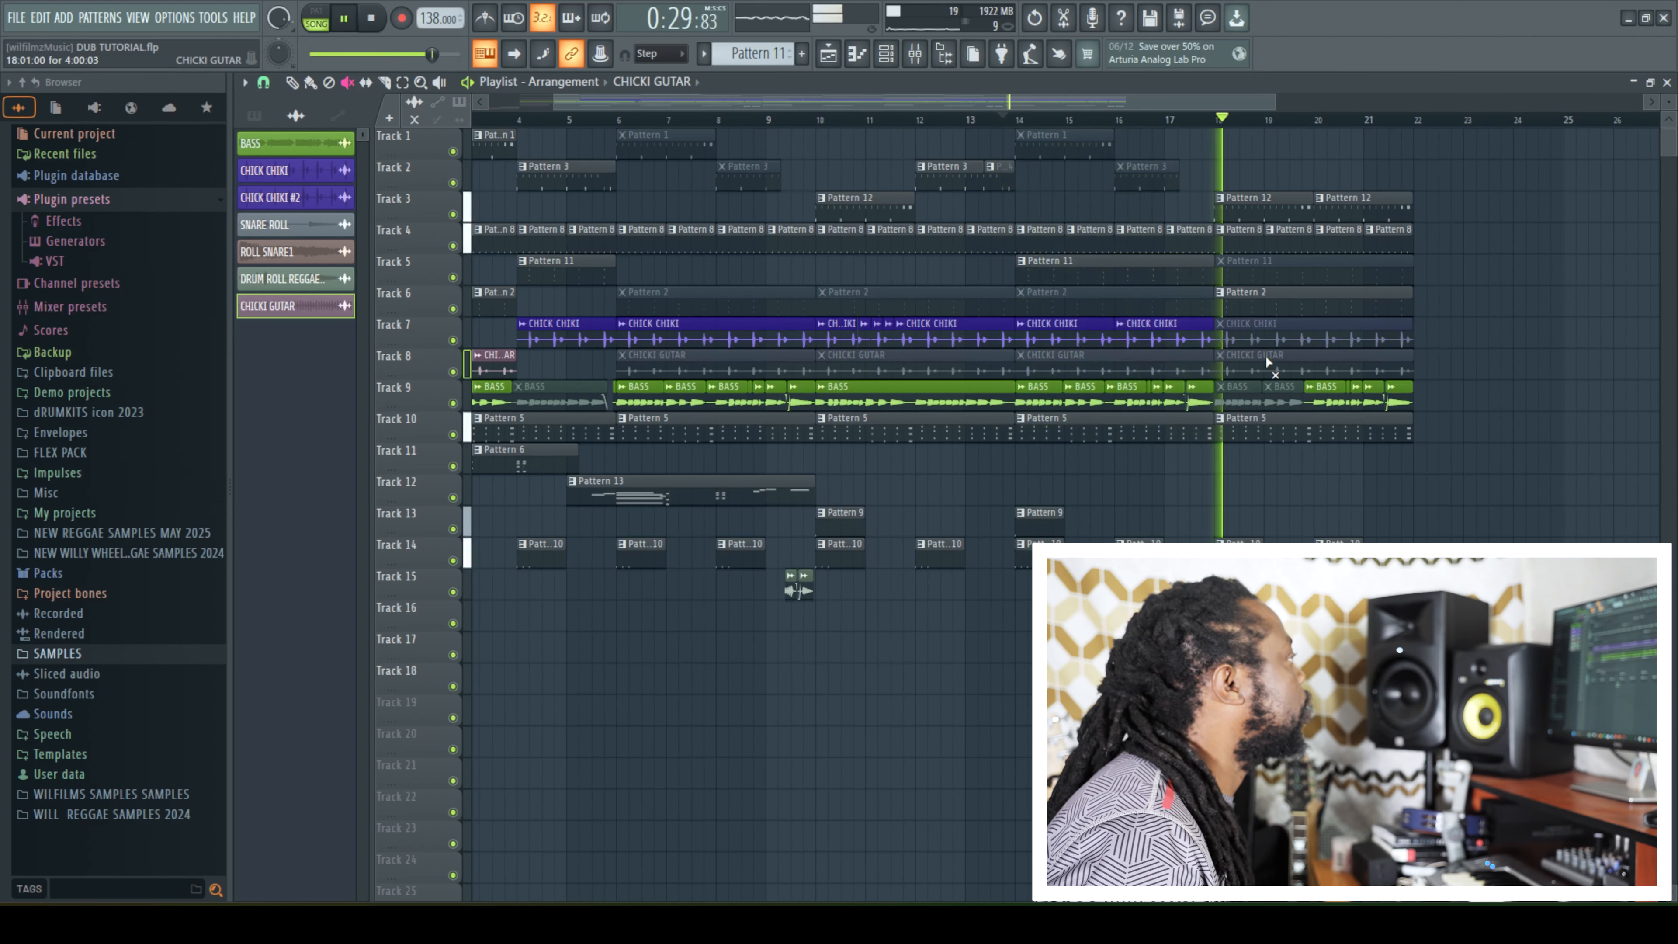
left_click_drag(1308, 397, 1243, 400)
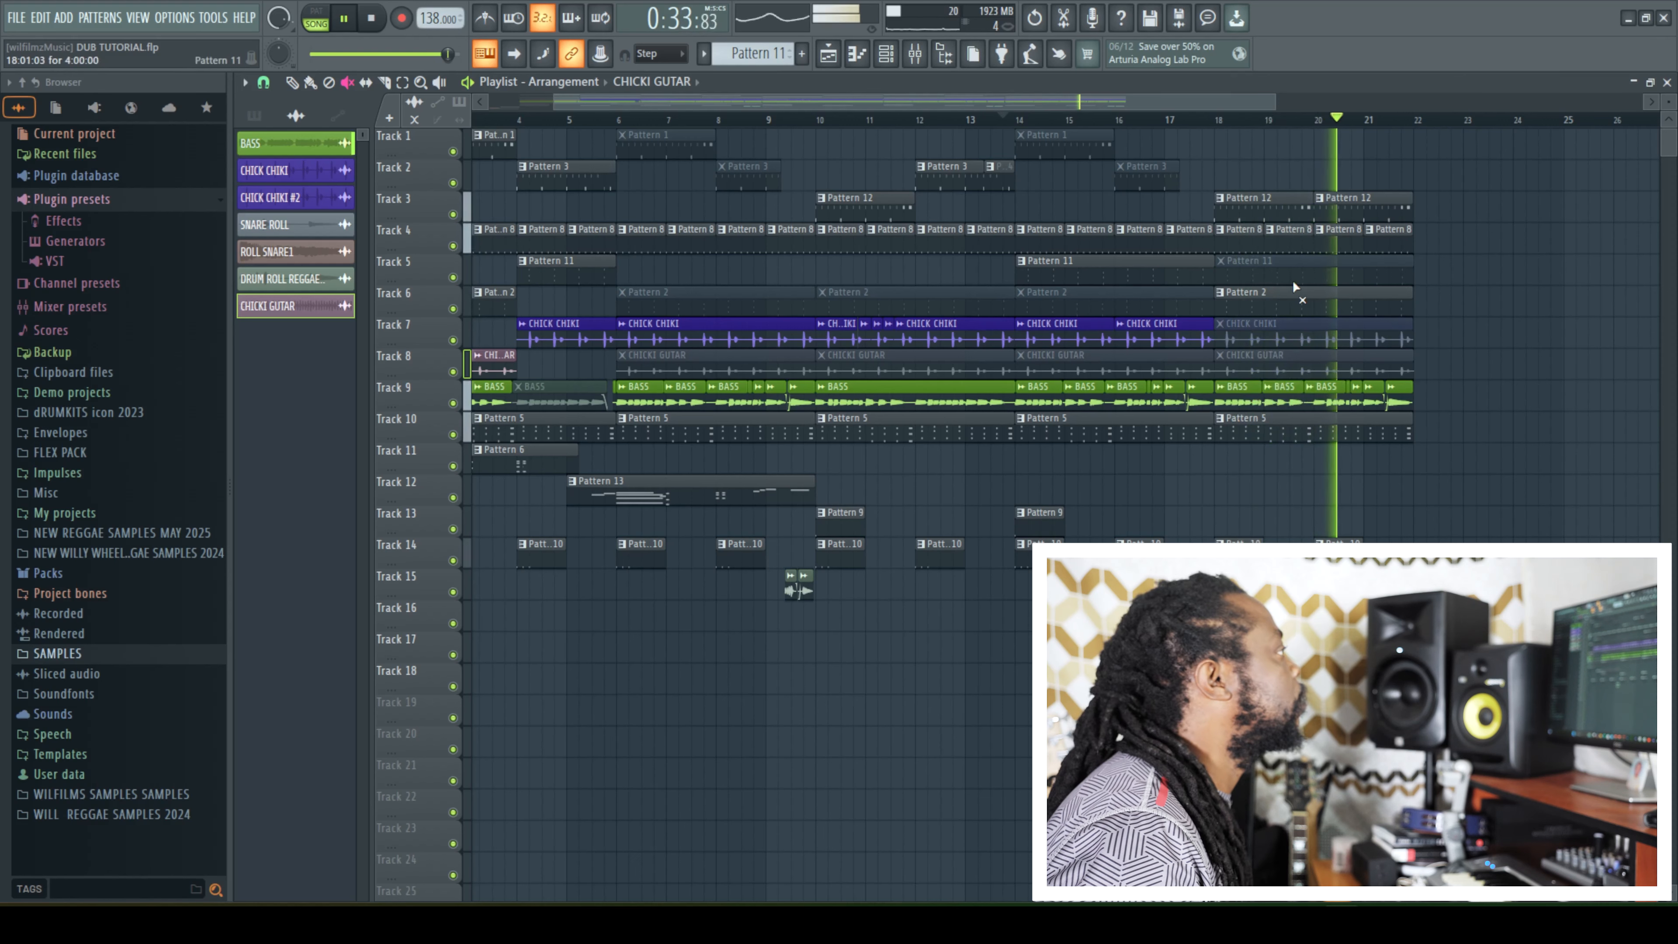
left_click(1348, 292)
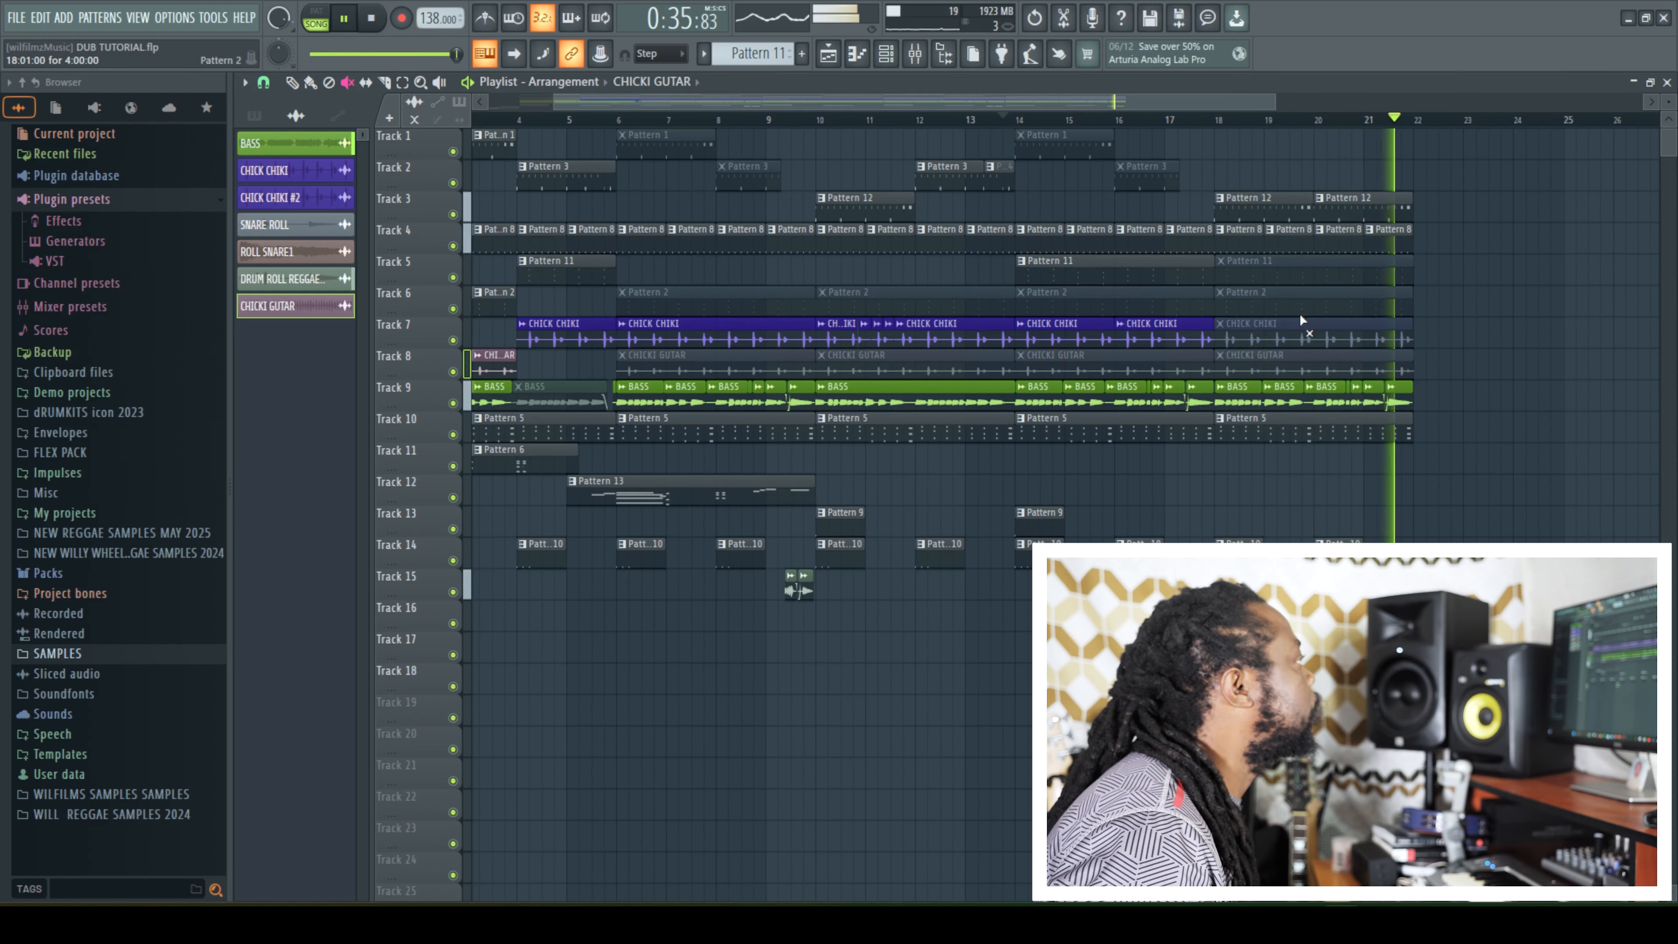
left_click(1204, 122)
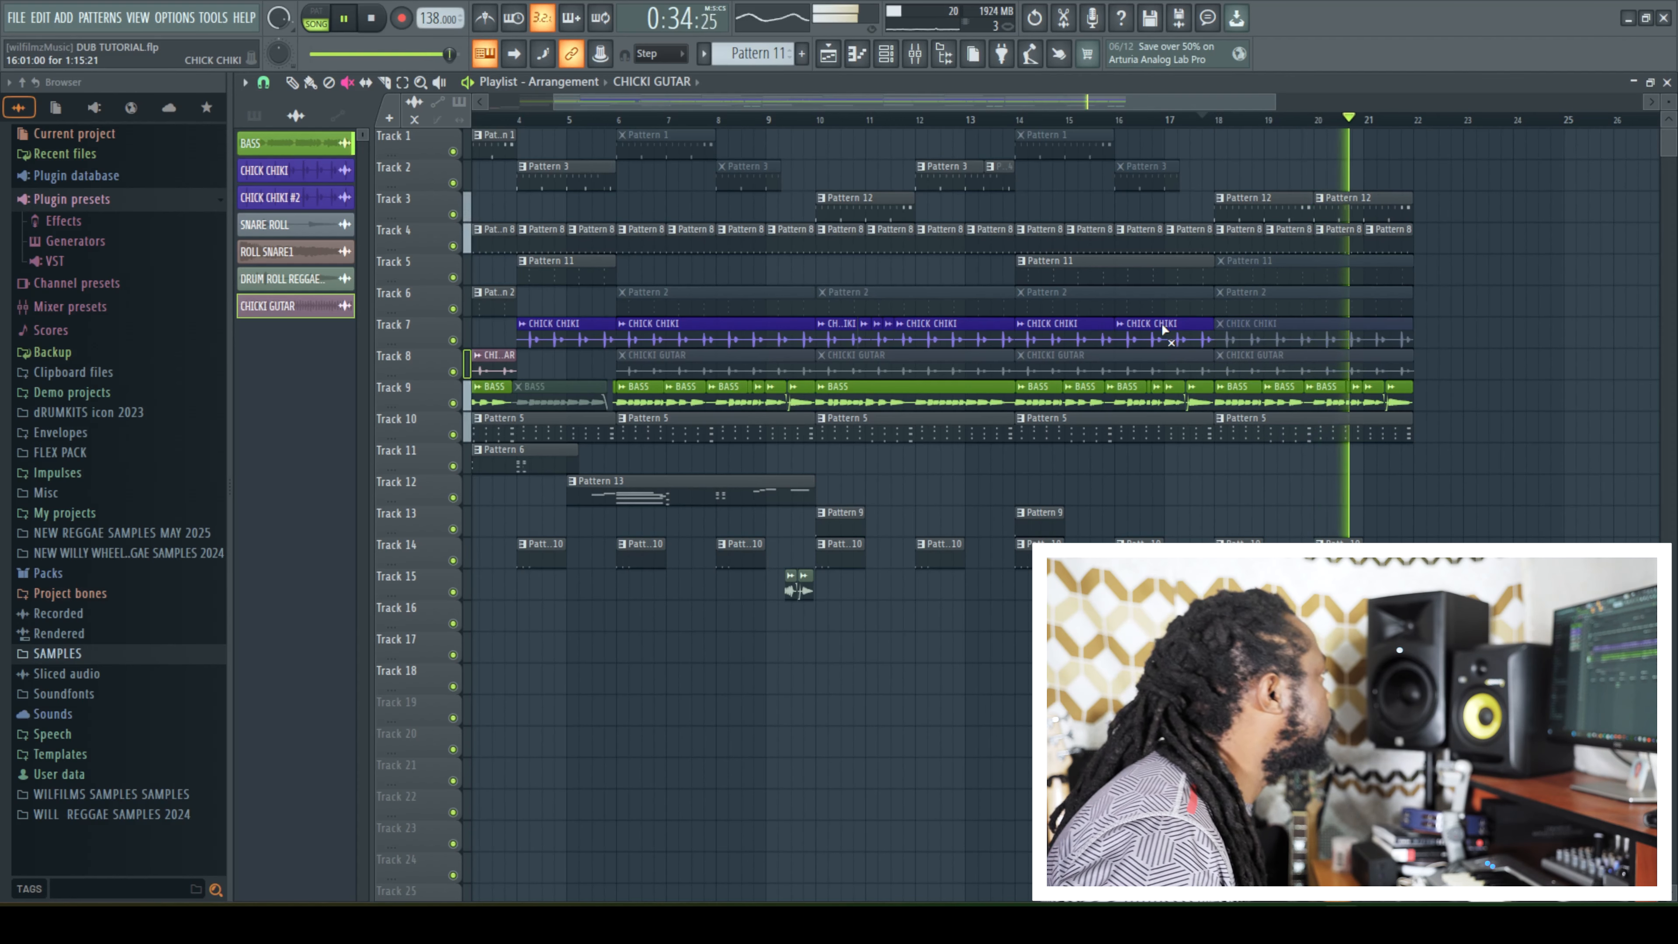
key("space")
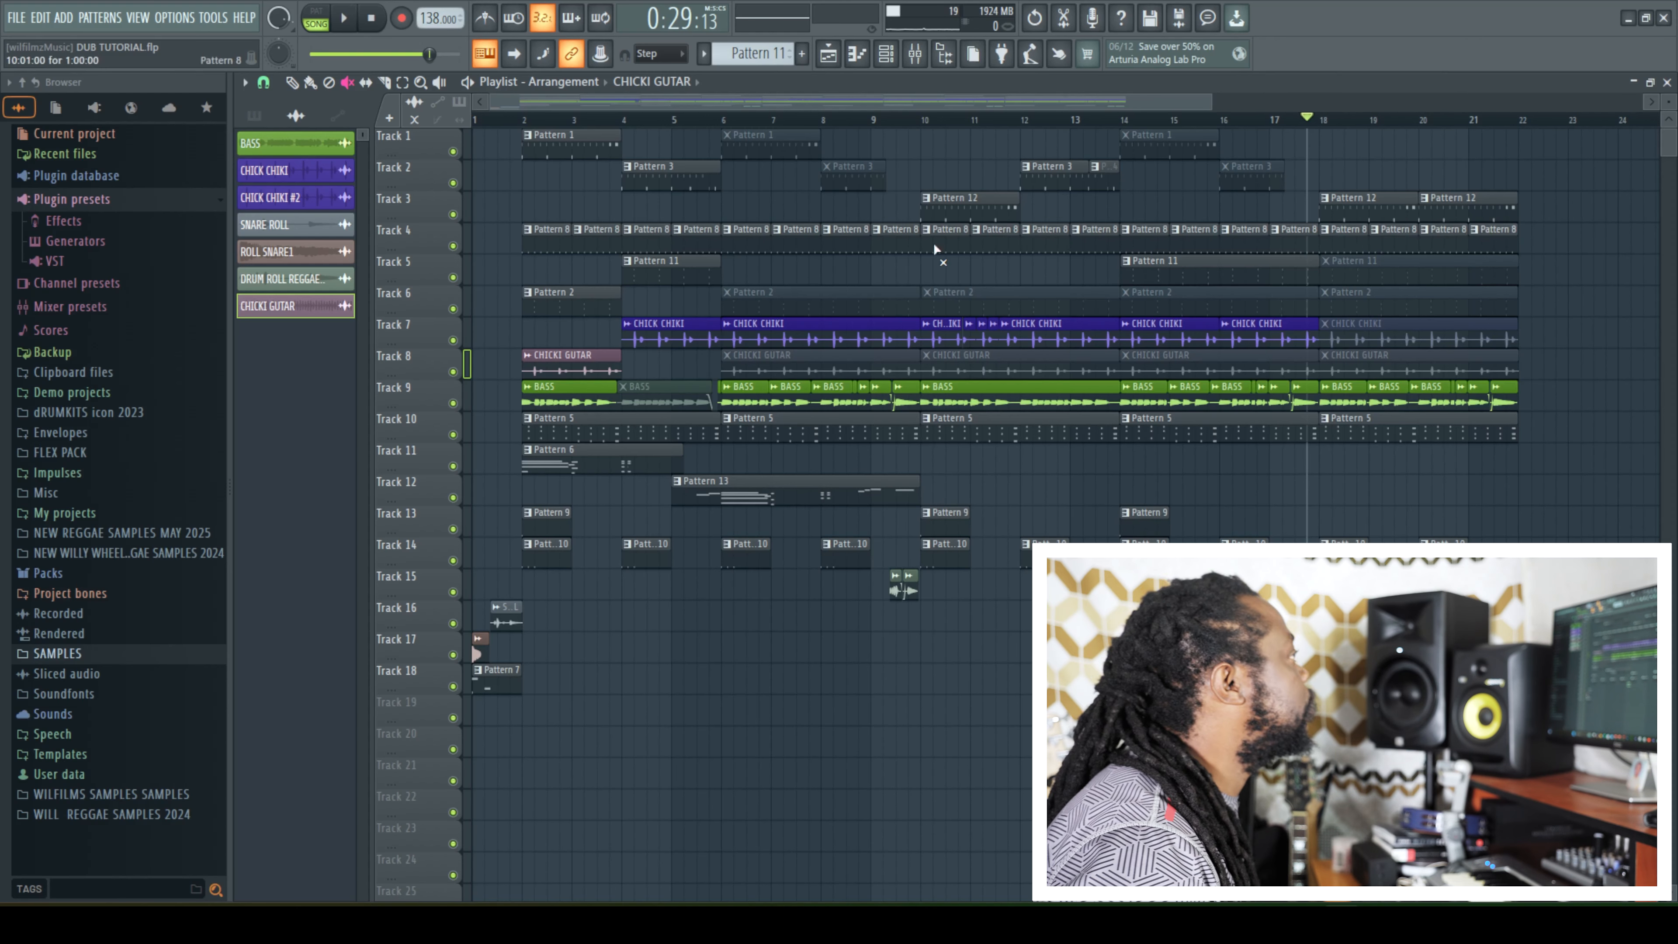
Play Pattern 1 on its own in pattern mode and examine its drum steps in the channel rack
left_click_drag(1665, 108, 1665, 93)
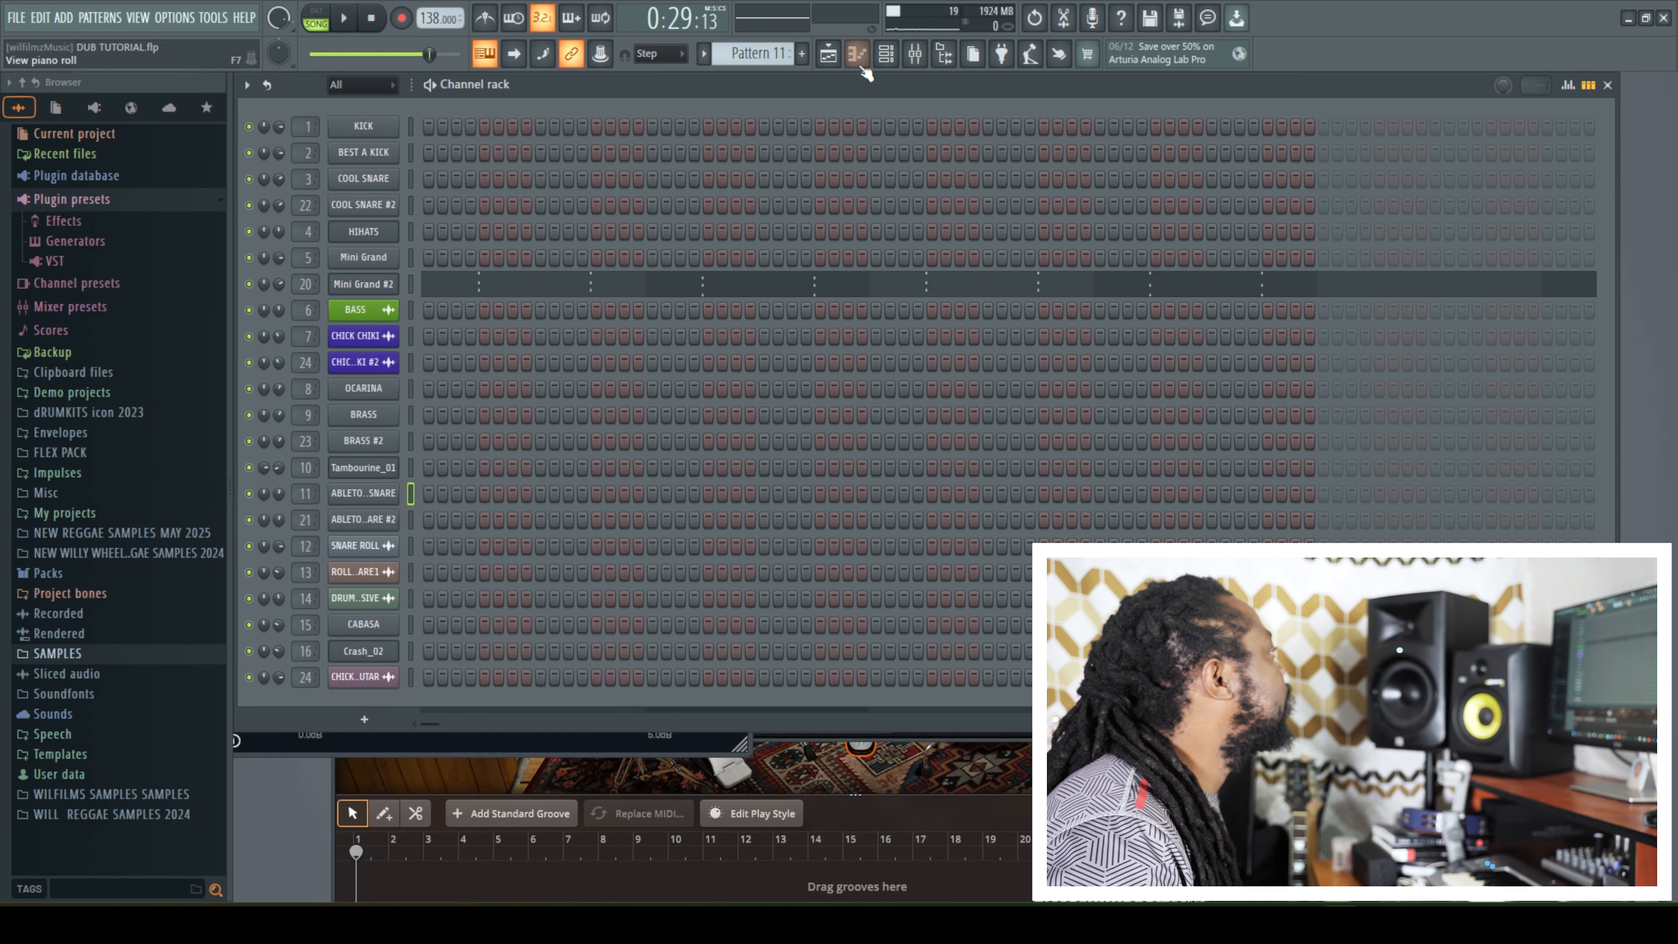
left_click(828, 54)
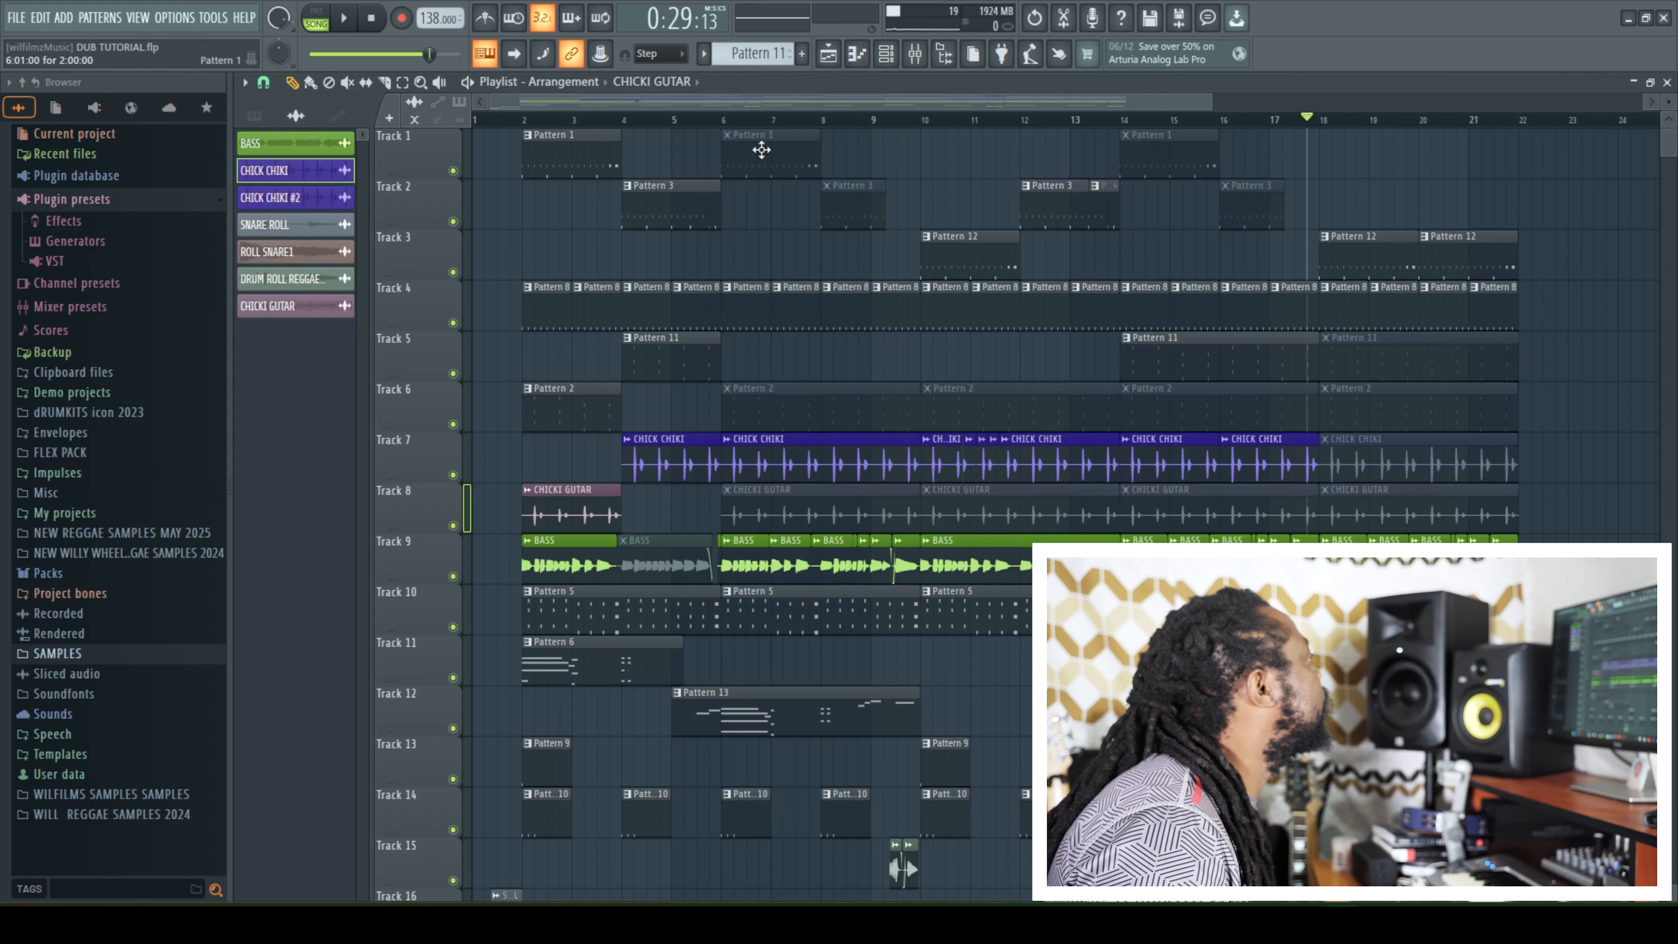
left_click(580, 144)
left_click(321, 18)
left_click(345, 19)
left_click(885, 55)
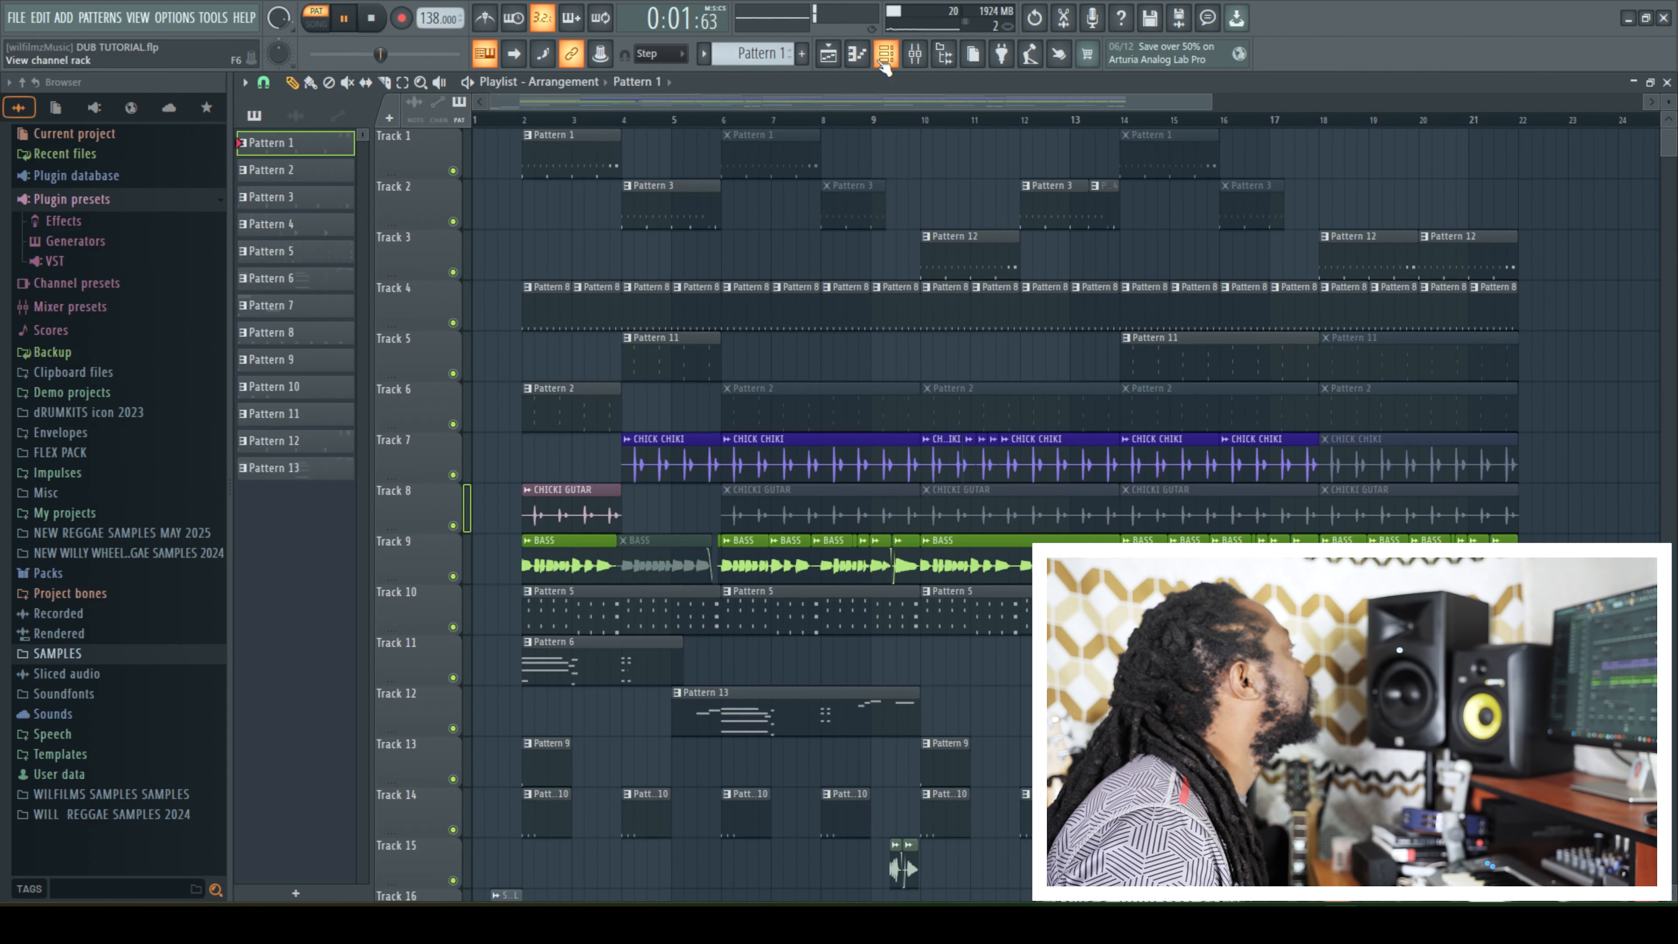
left_click(884, 65)
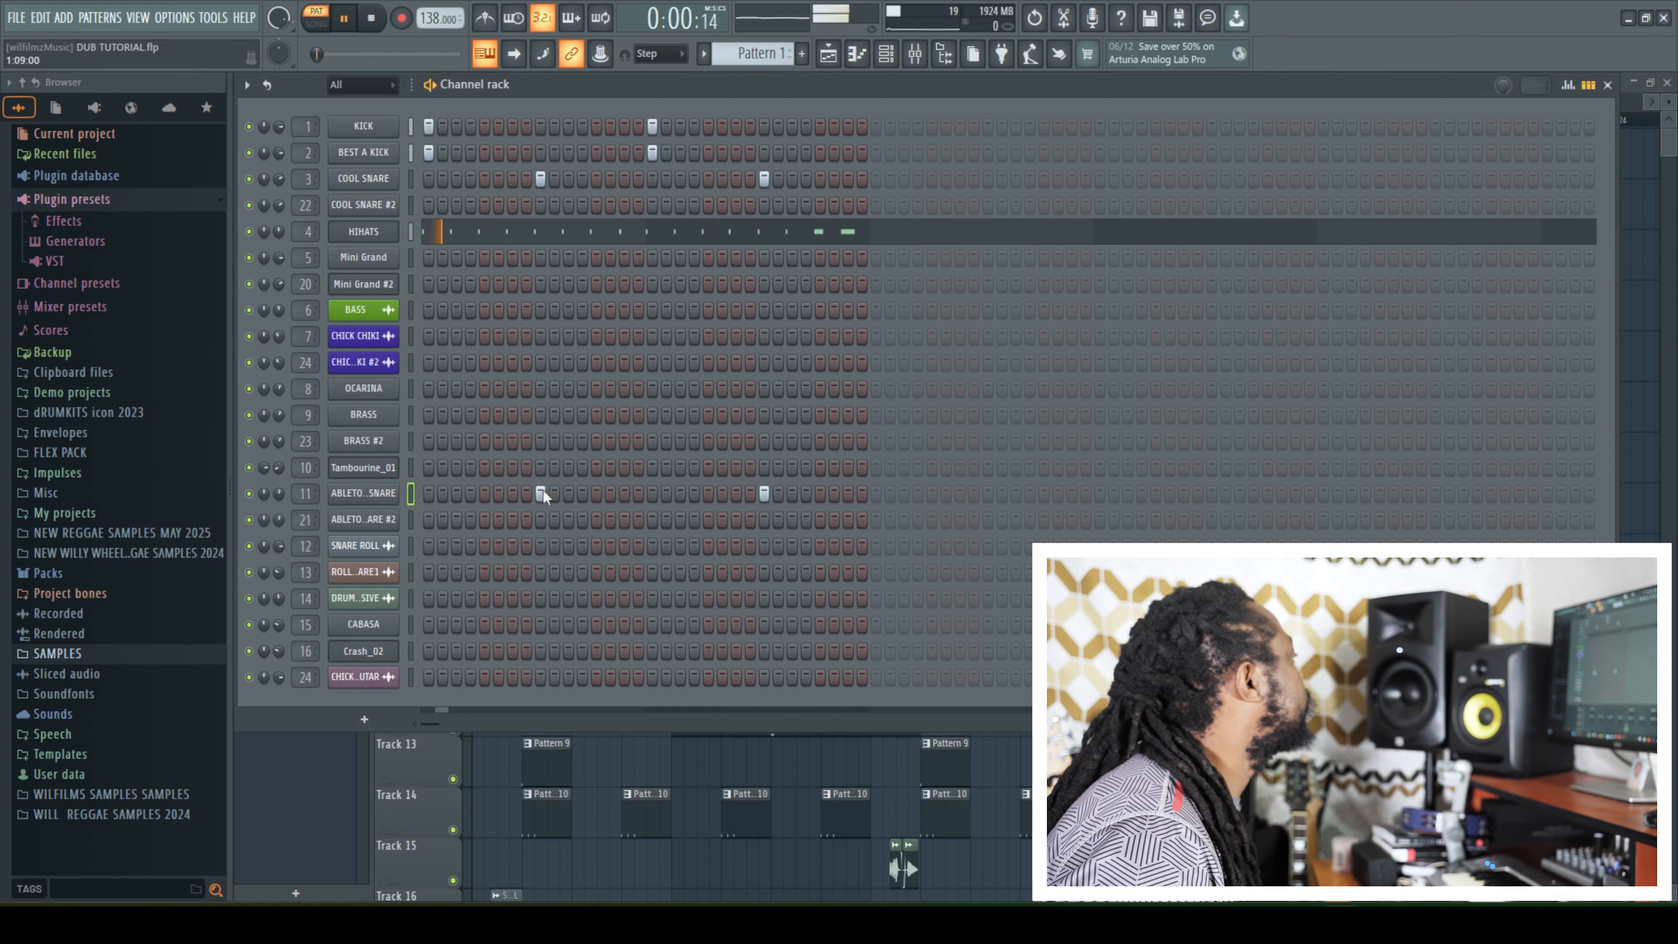
key("space")
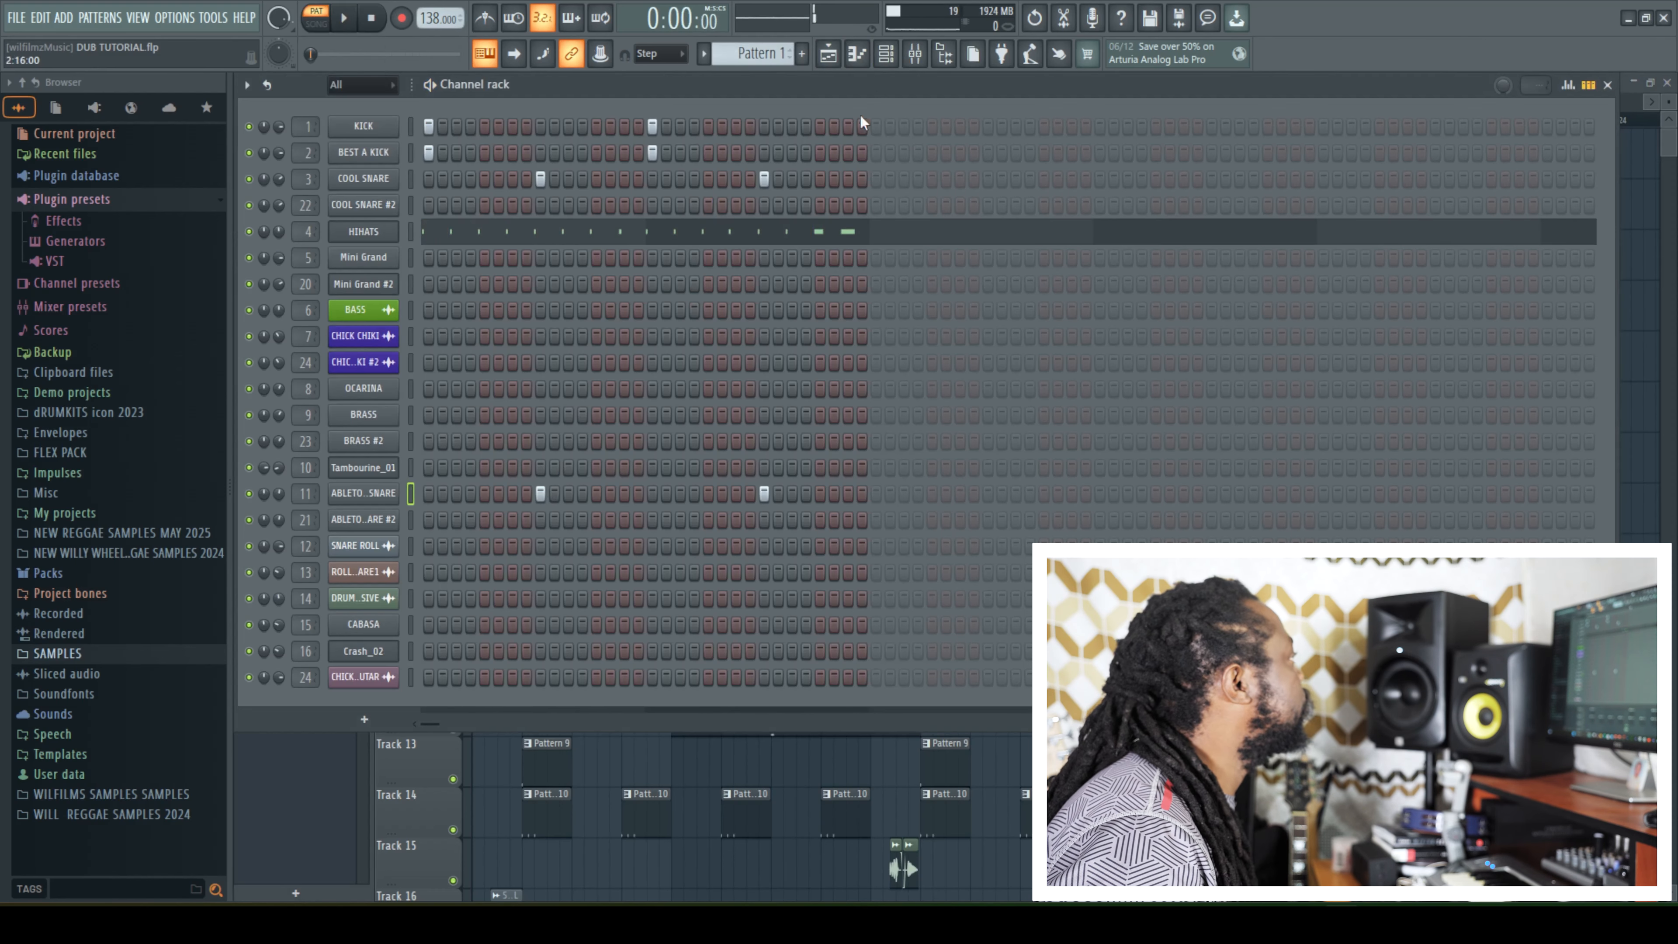
Play Pattern 12 on its own and examine its ABLETON LIVE SNARE #2 and COOL SNARE #2 channels in the channel rack
left_click(845, 60)
left_click(974, 239)
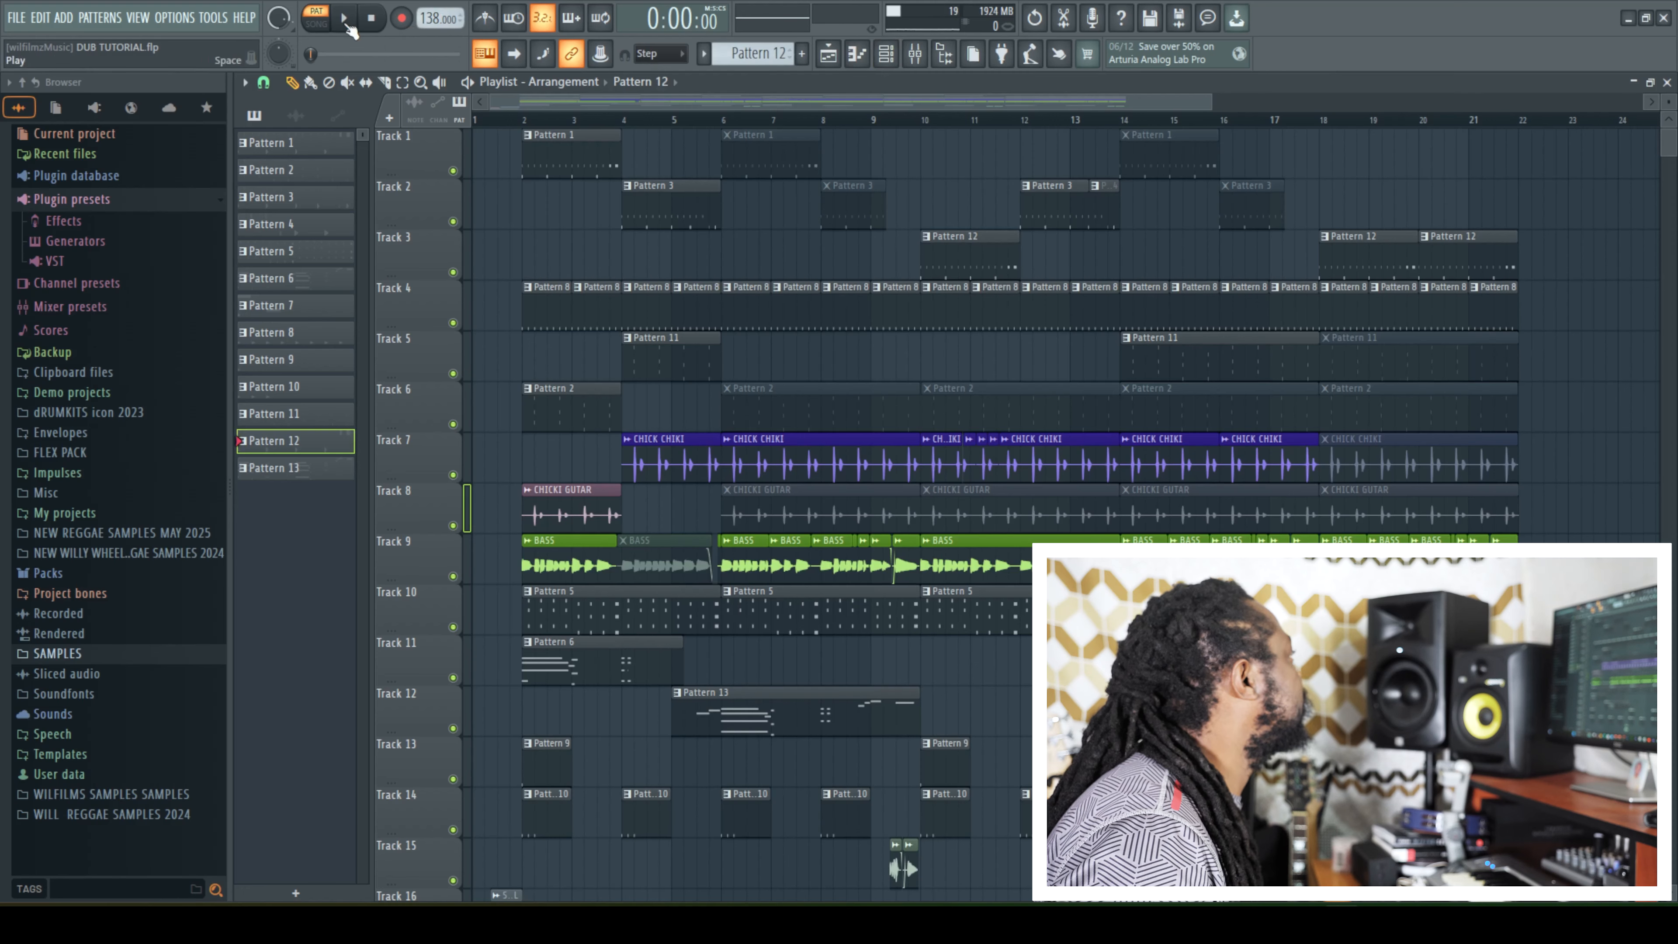
left_click(885, 54)
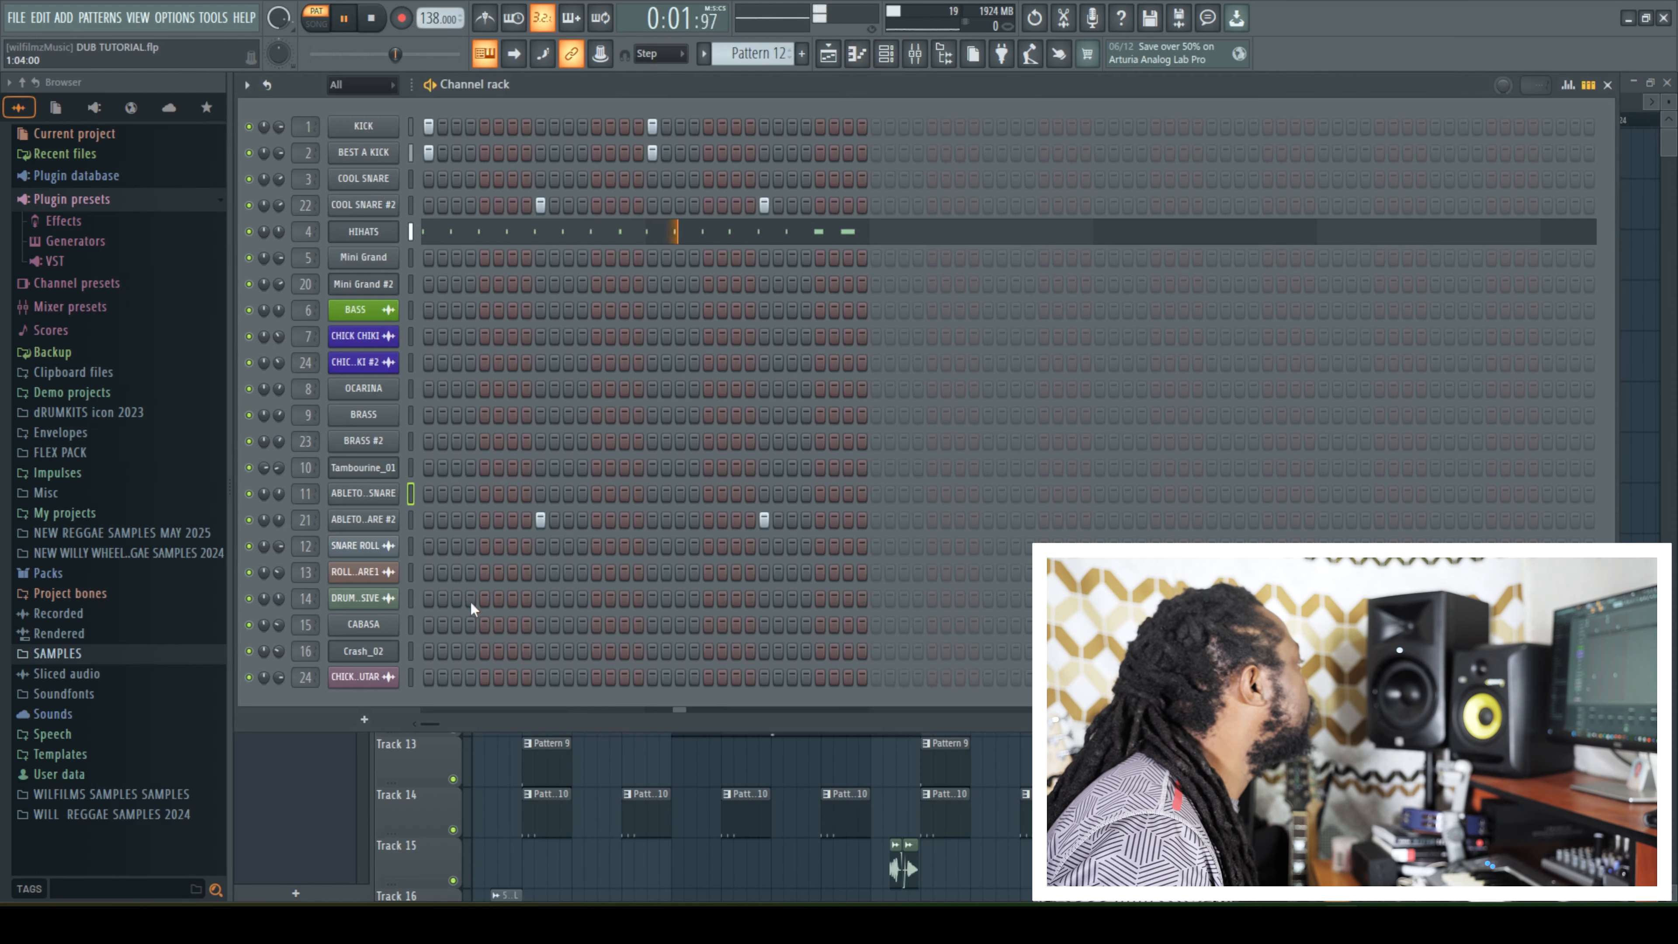
key("space")
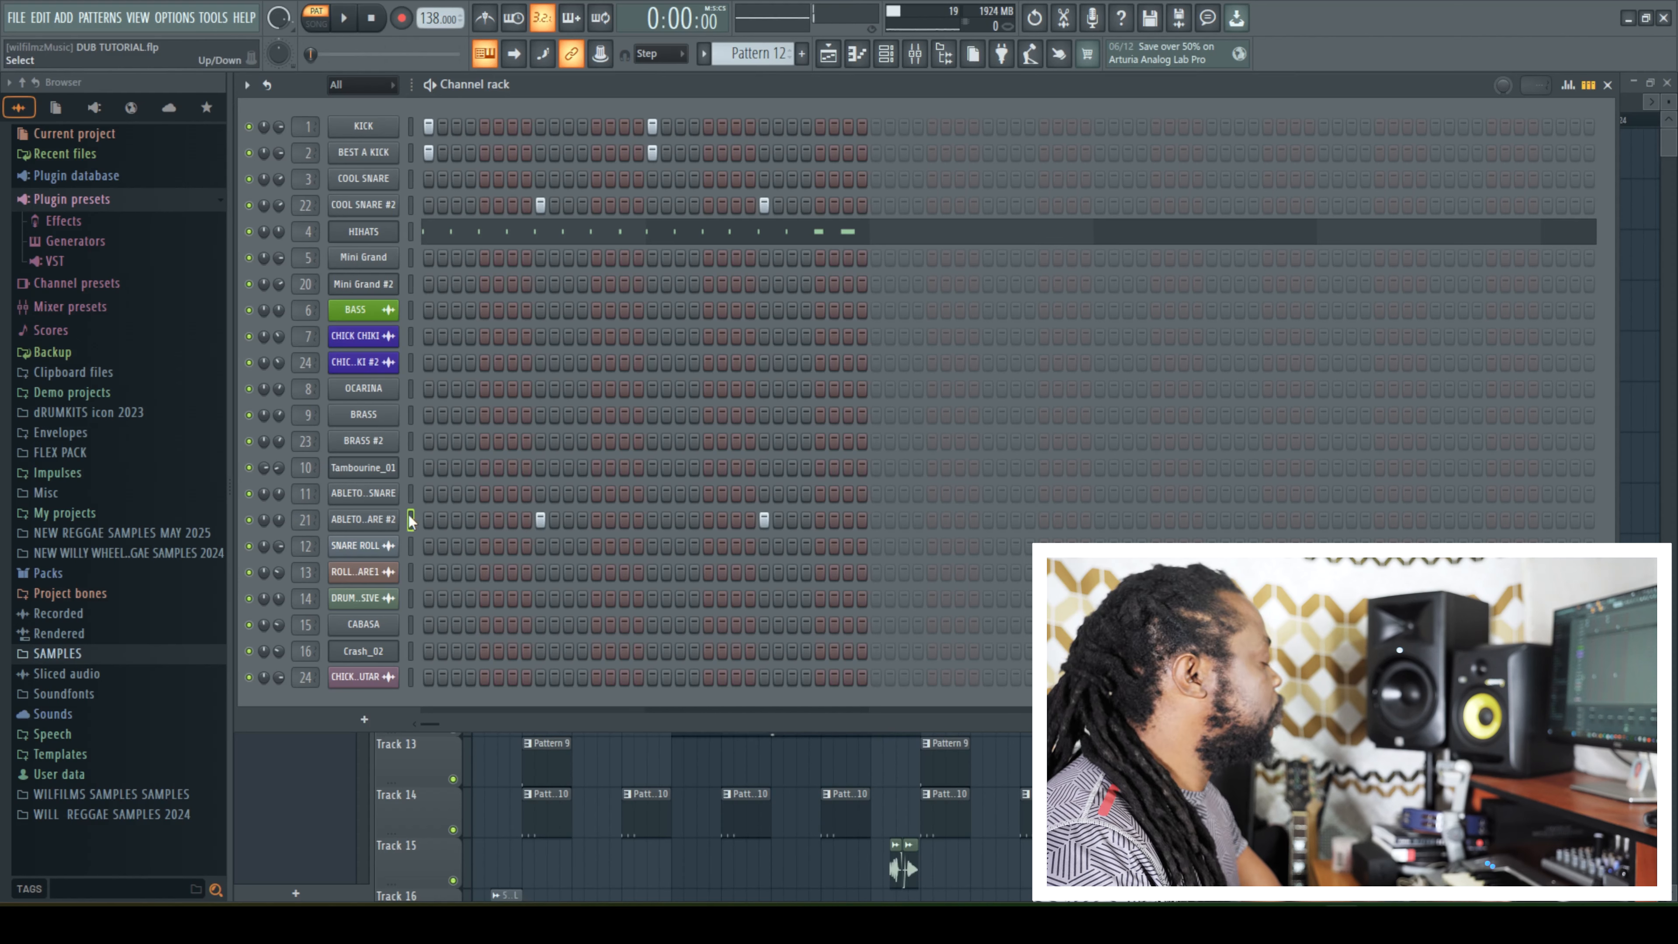
left_click_drag(279, 520, 279, 527)
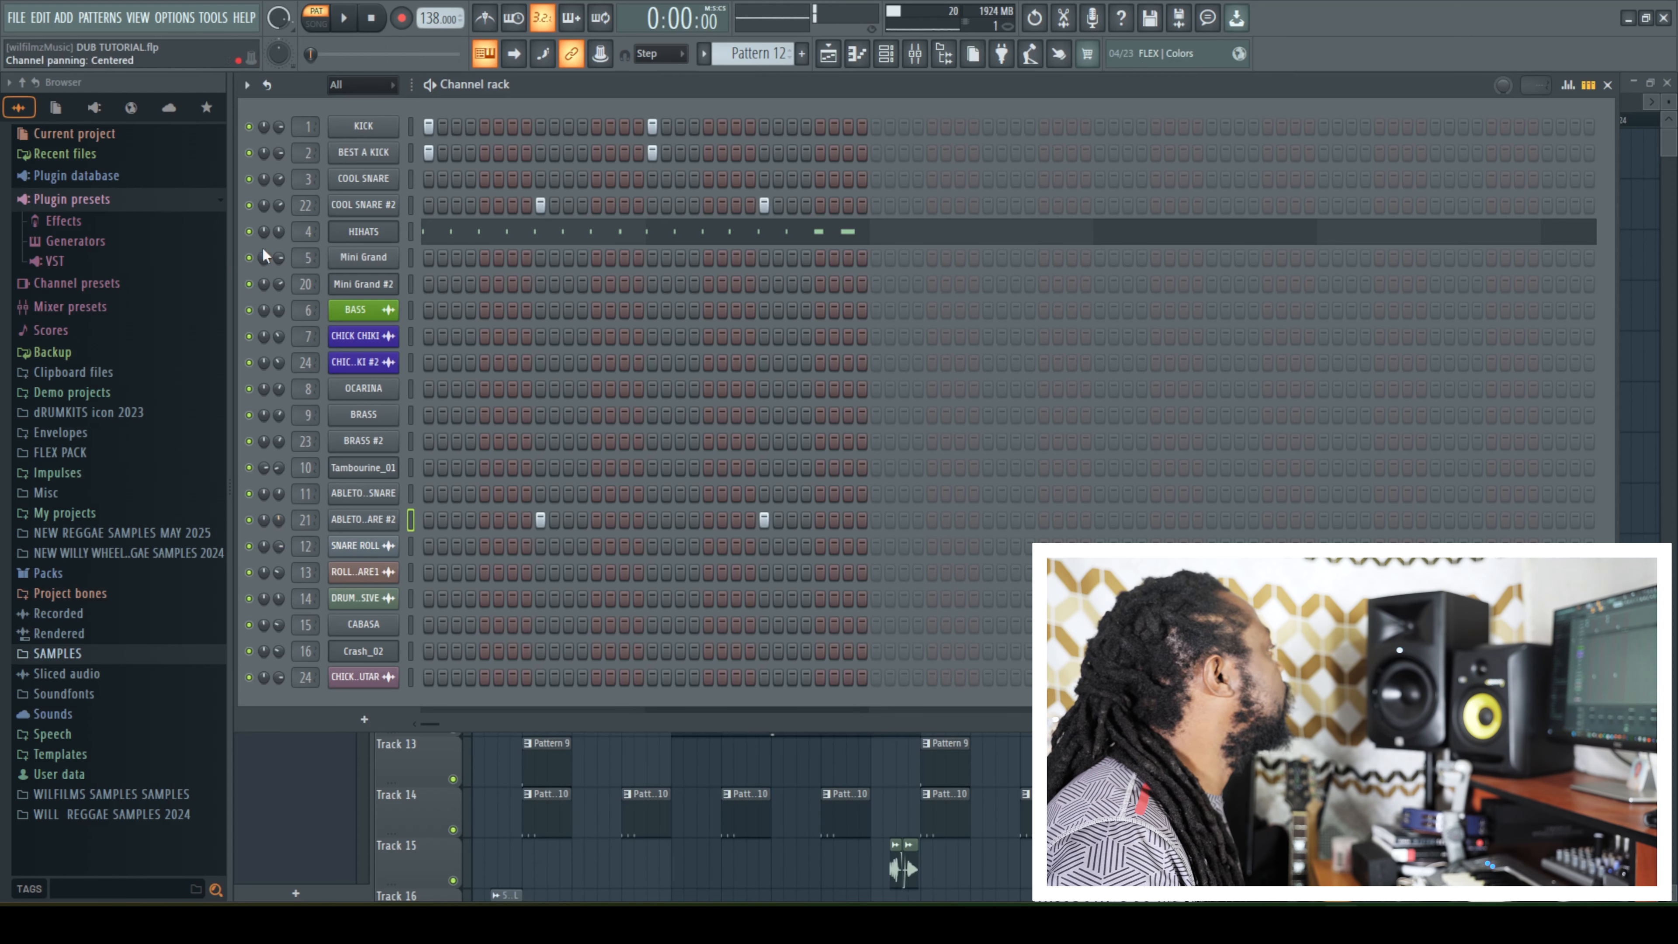
left_click(411, 209)
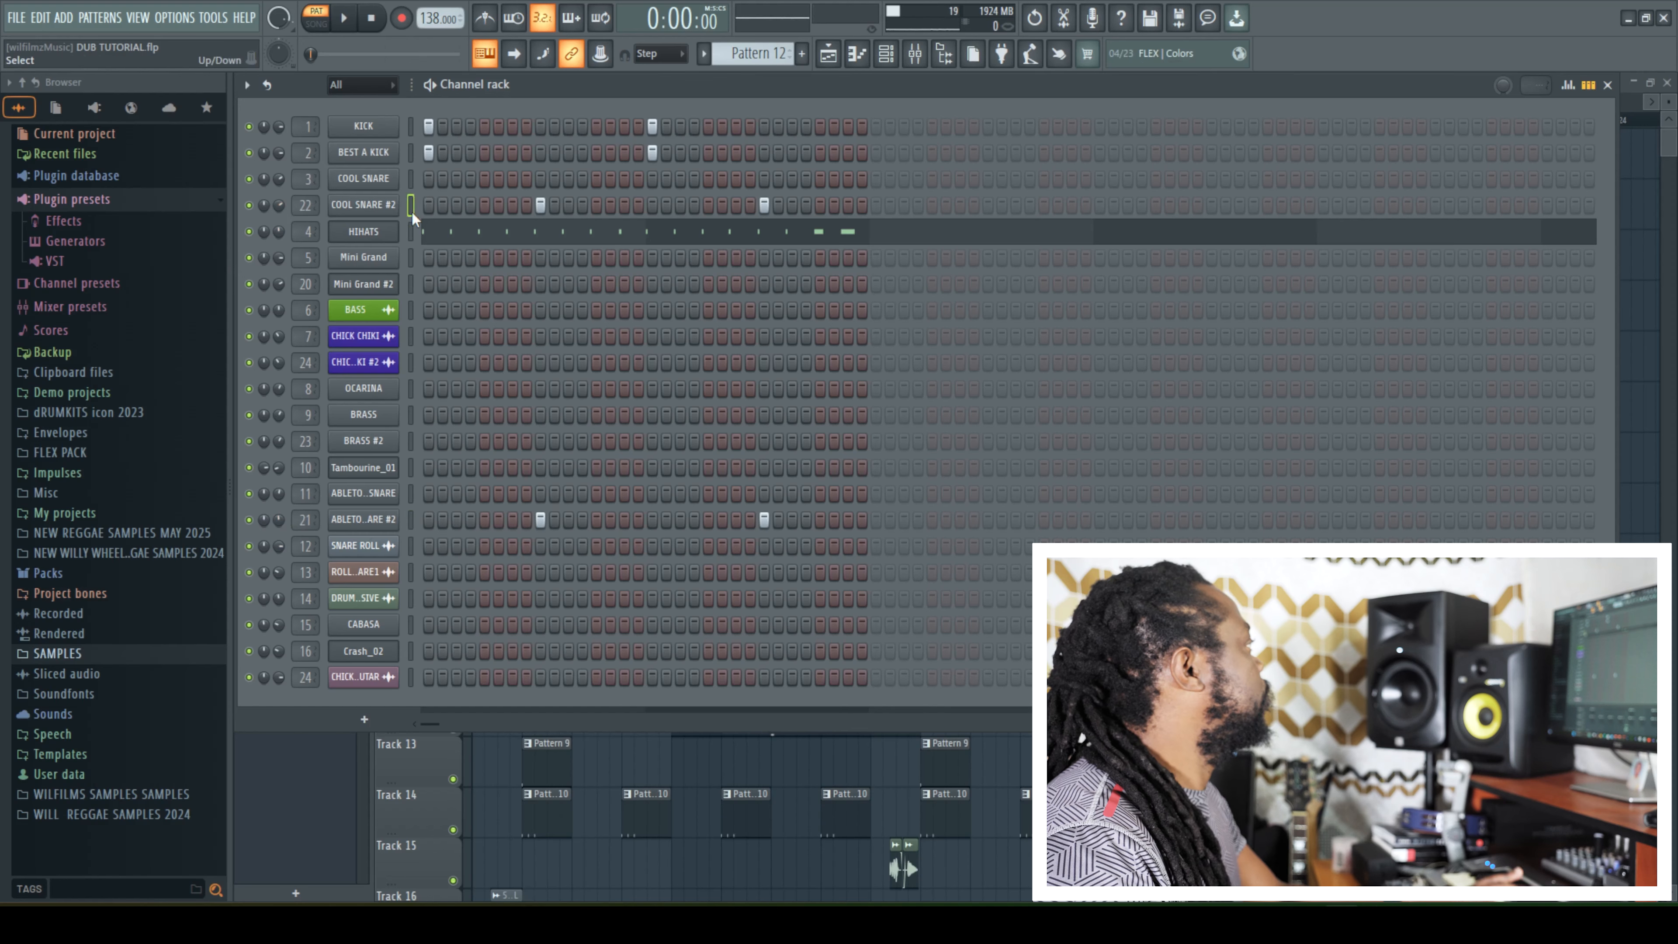
Play the song from the middle of bar 13 and delete the muted CHICK CHIKI clip at bar 18 on Track 7
left_click(830, 56)
left_click(994, 121)
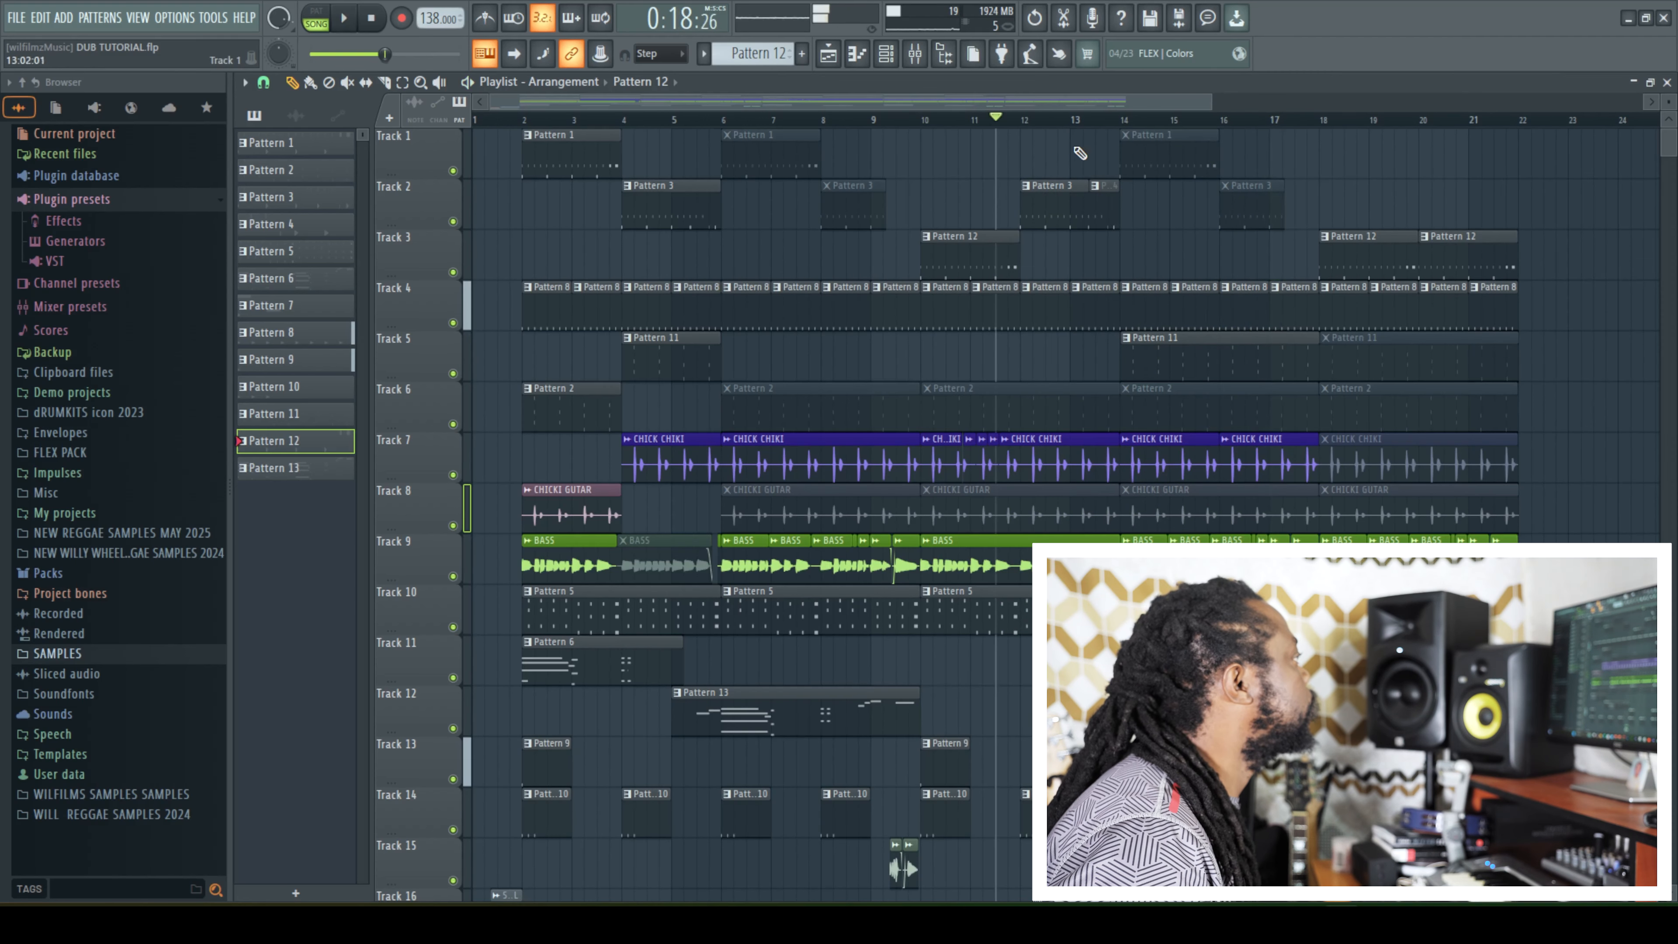
left_click(1100, 120)
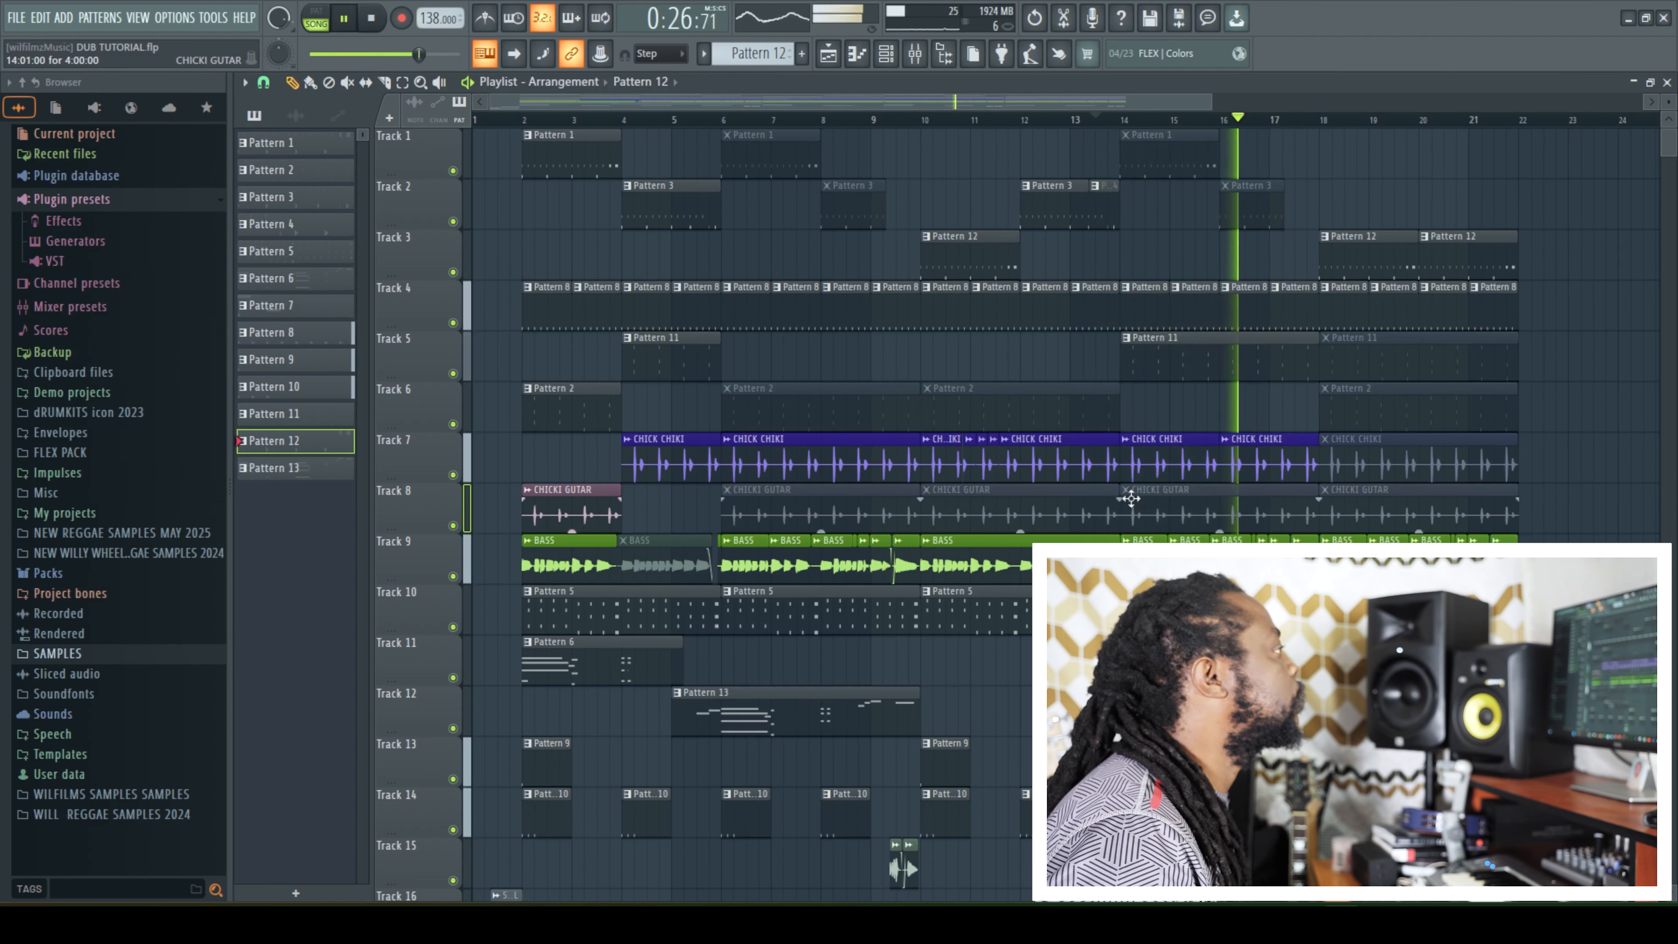
right_click(1394, 483)
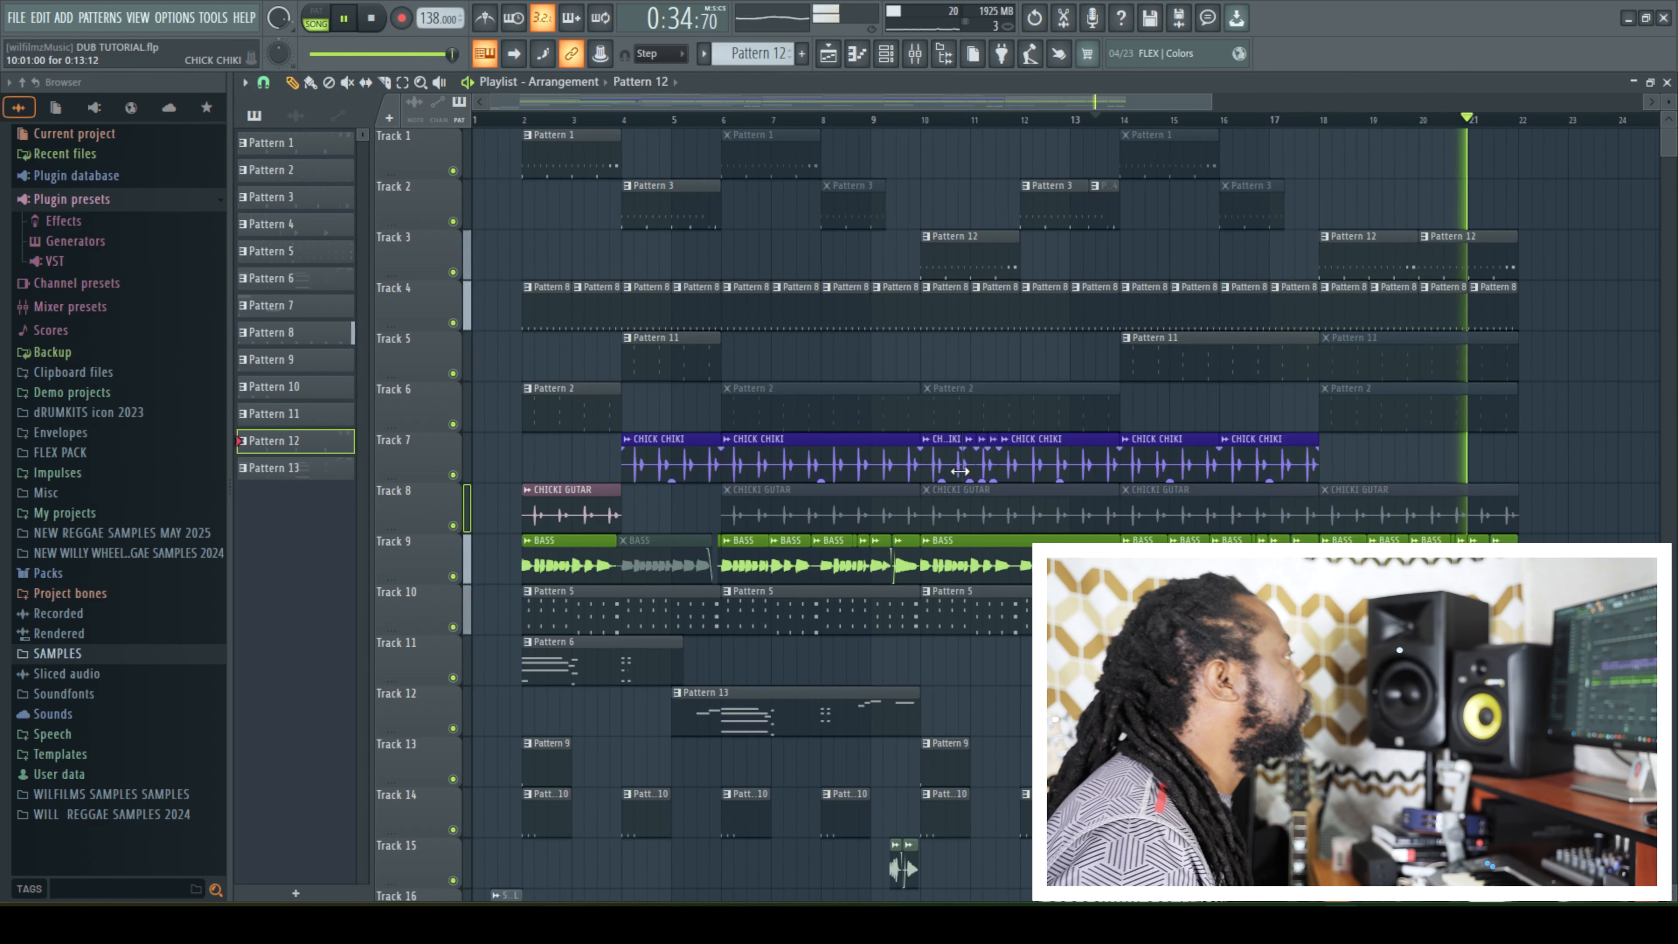
key("space")
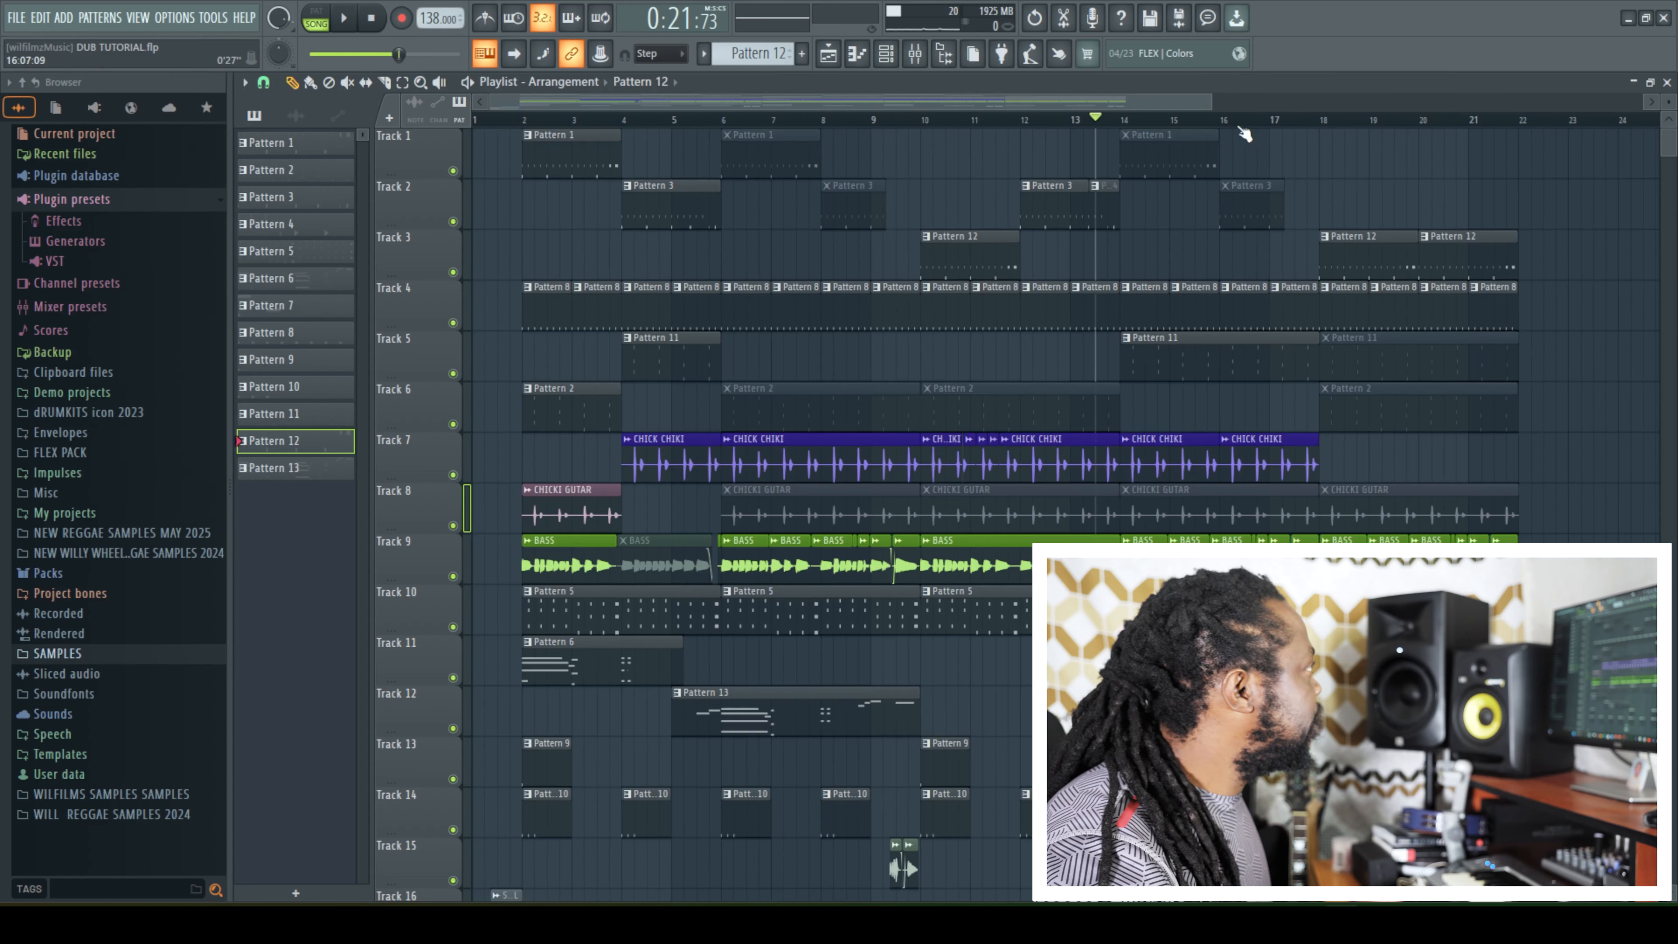
Slice the CHICK CHIKI clips on Track 7 every half bar from bar 14 to bar 17 and mute the second half of each bar
left_click_drag(1208, 103, 1537, 102)
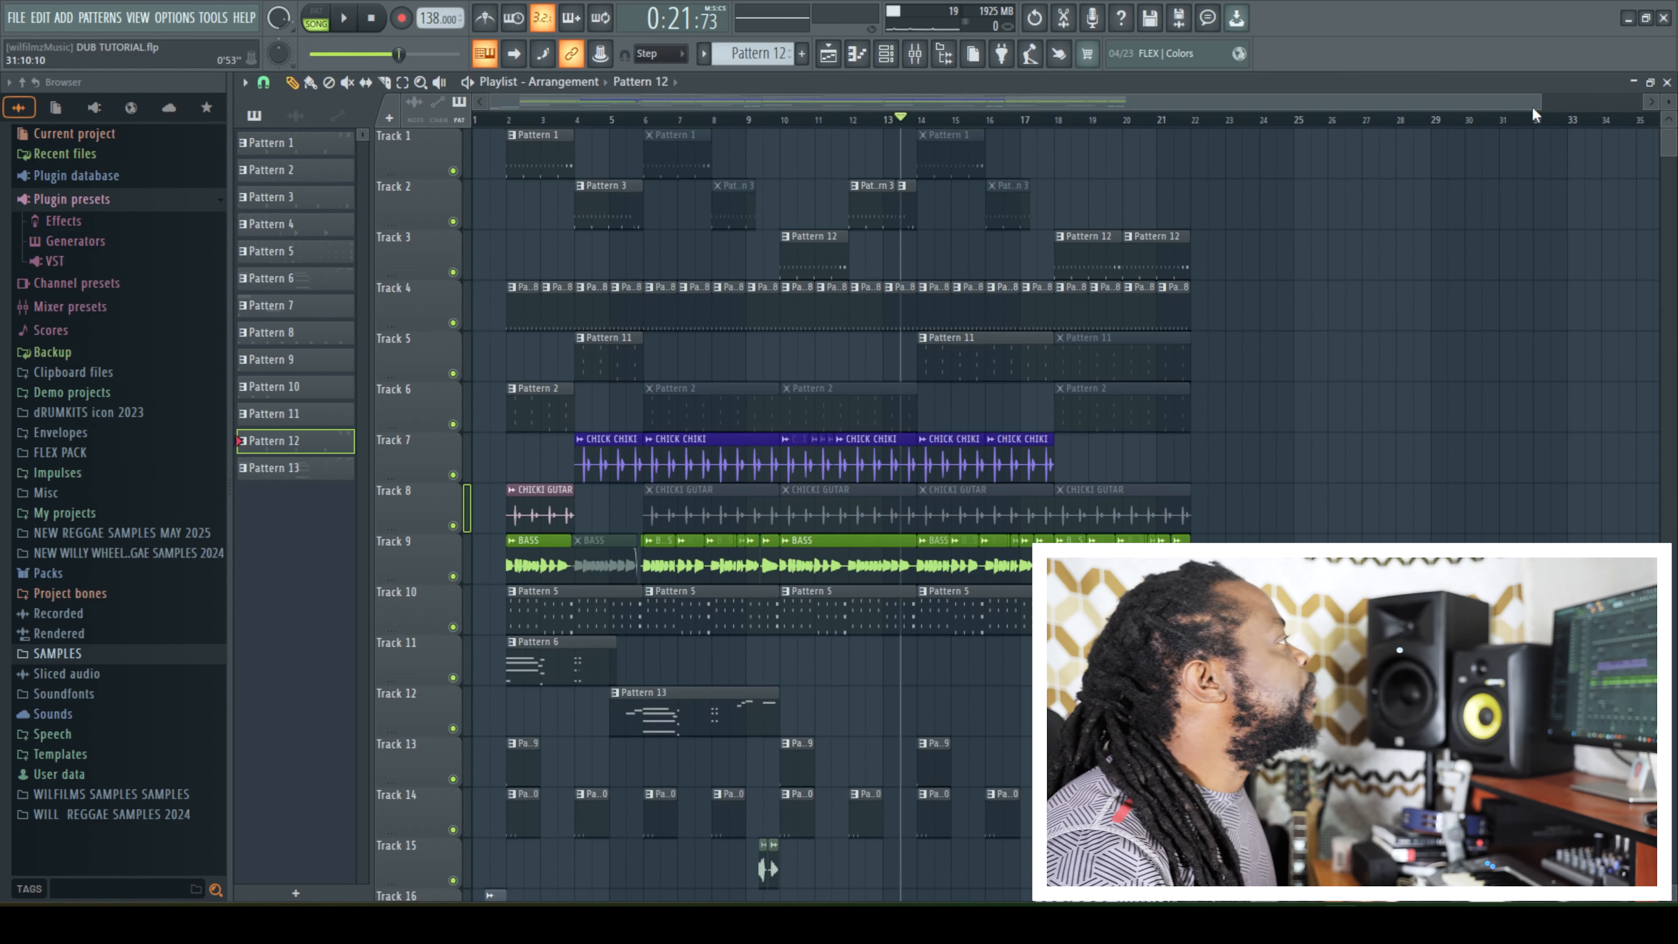
left_click_drag(1542, 107, 1334, 104)
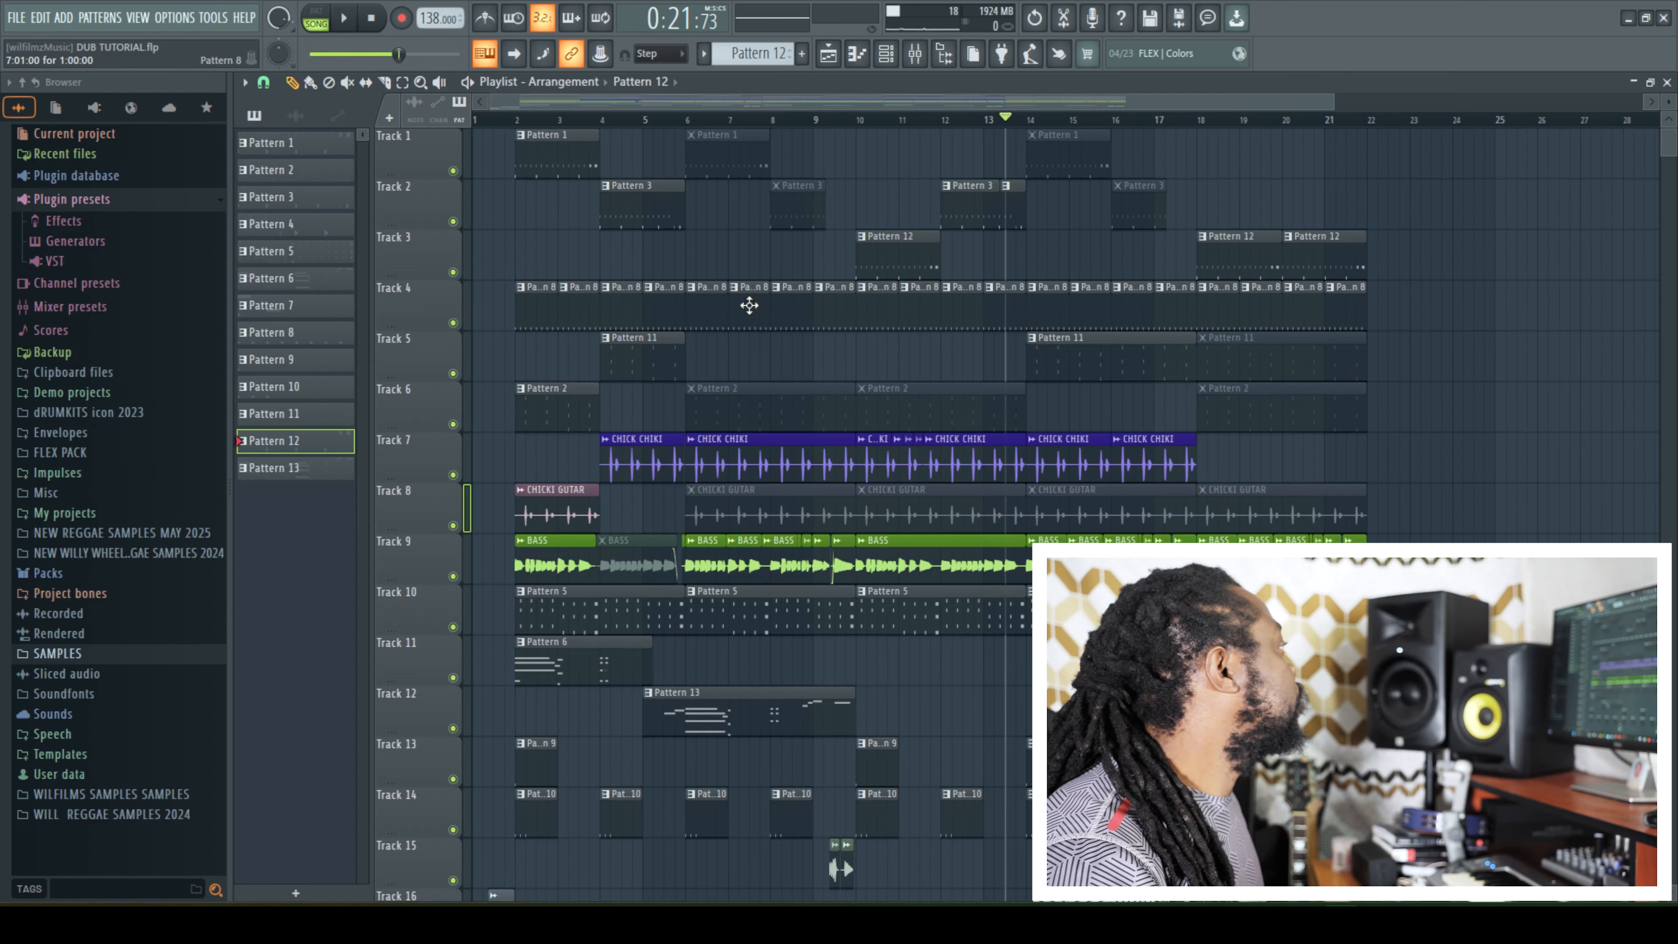
left_click_drag(1333, 101, 1290, 102)
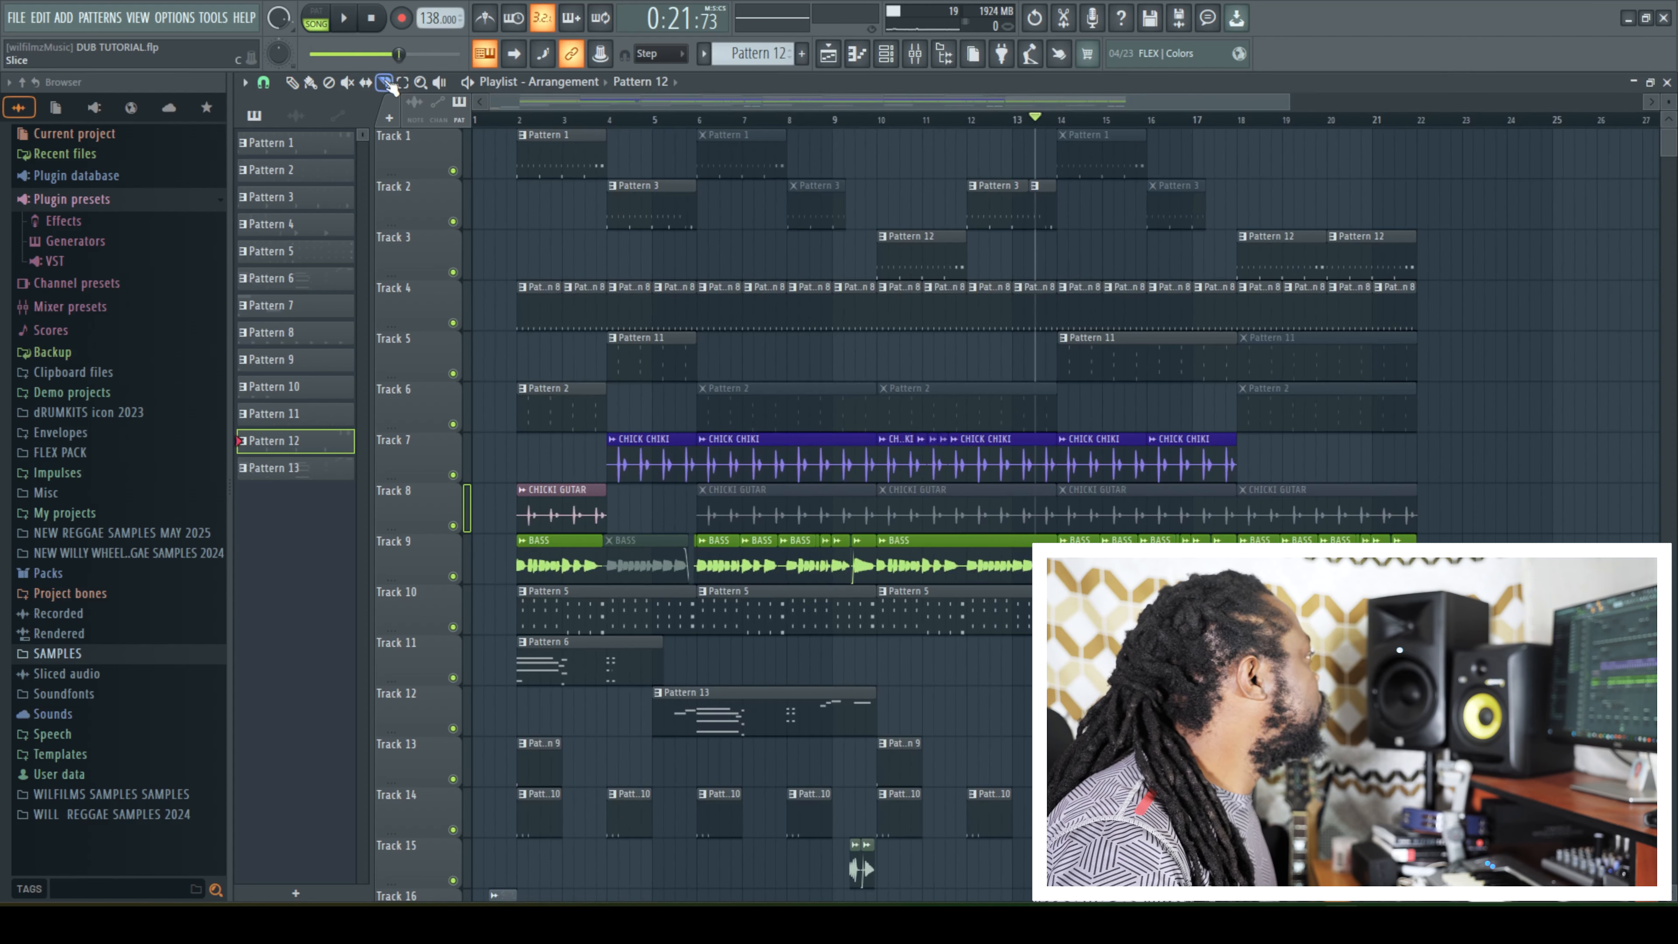
left_click_drag(1289, 110, 1094, 133)
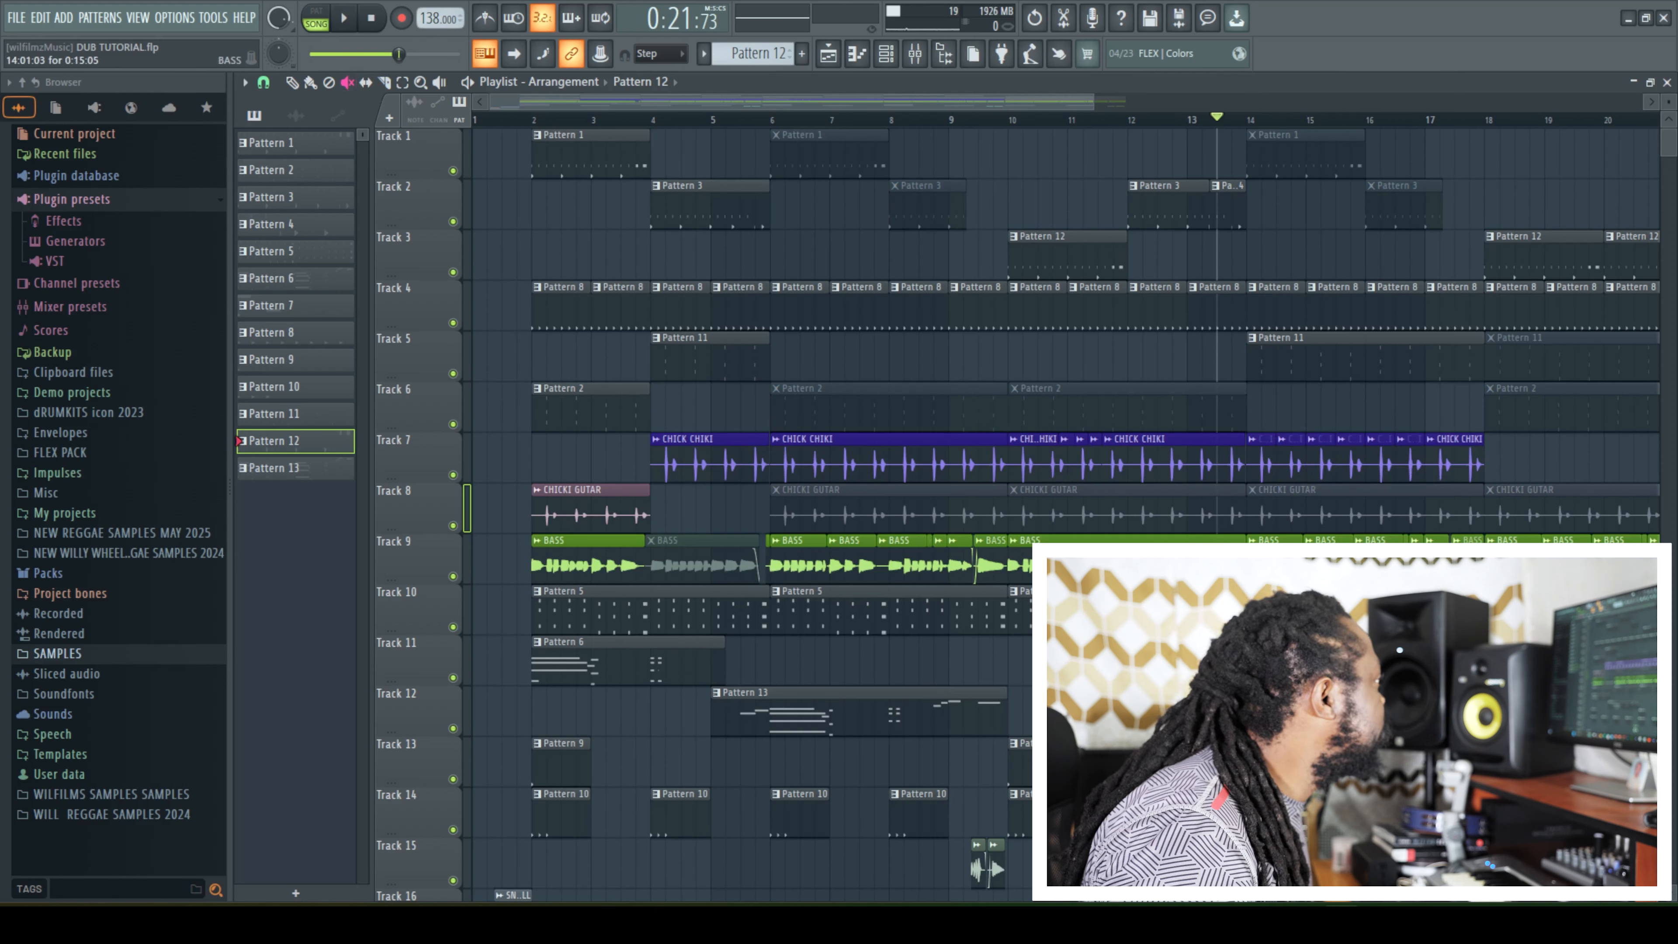
left_click(1351, 469)
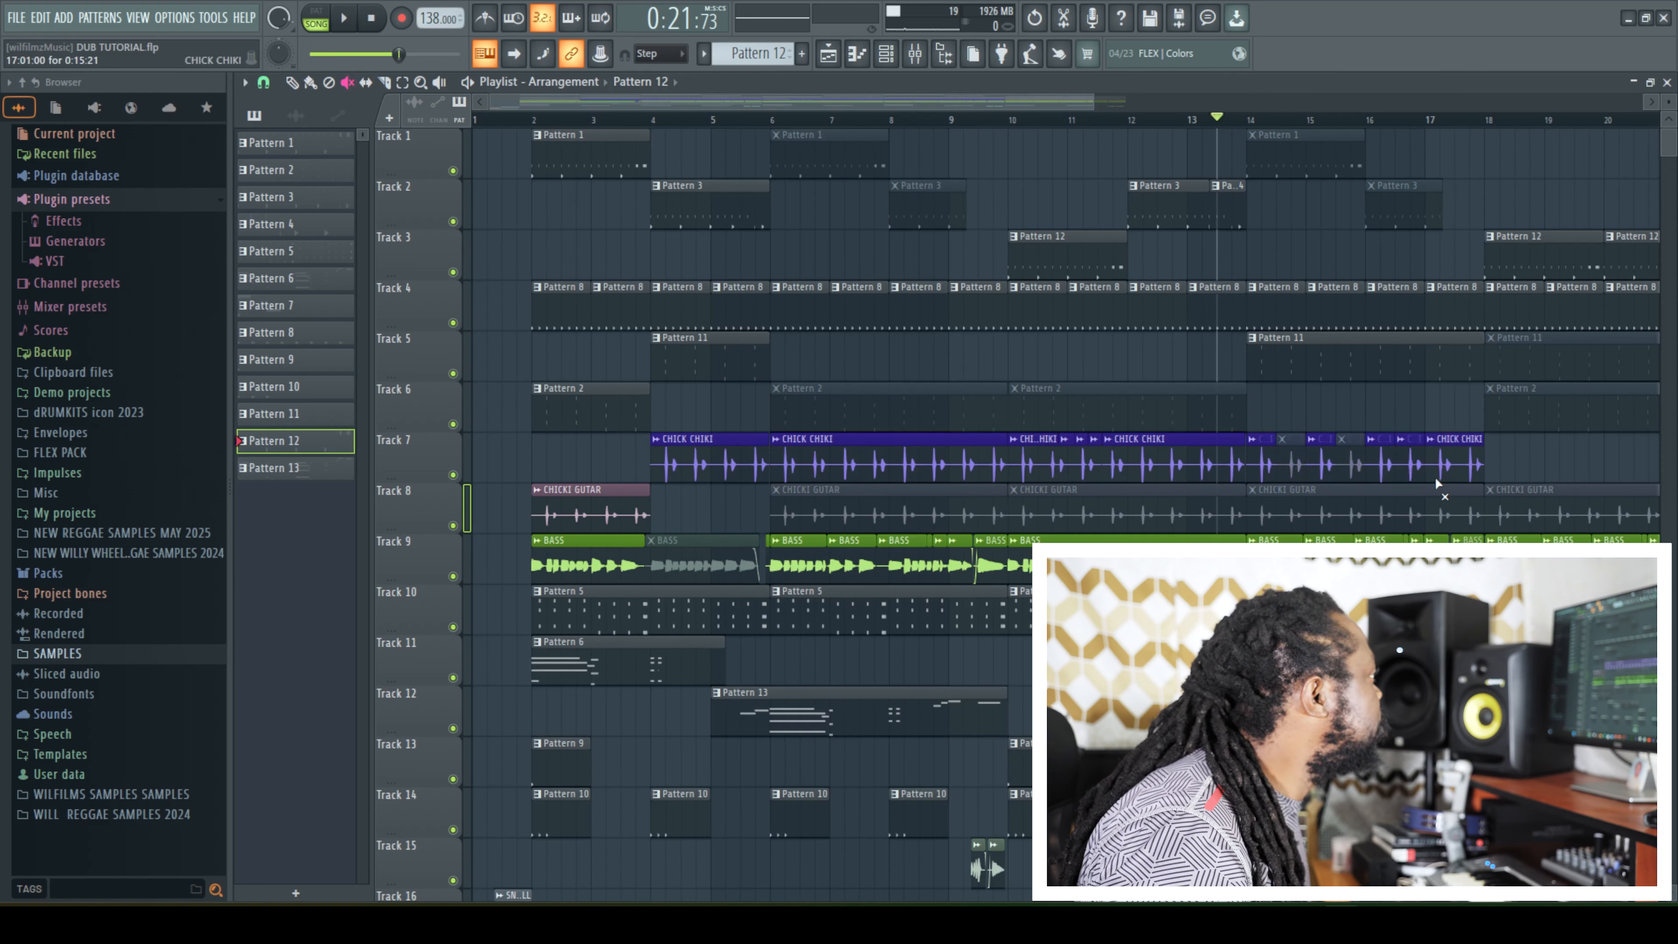
Mute the CHICK CHIKI clip at bar 17 on Track 7 while playing back the sliced section
key("space")
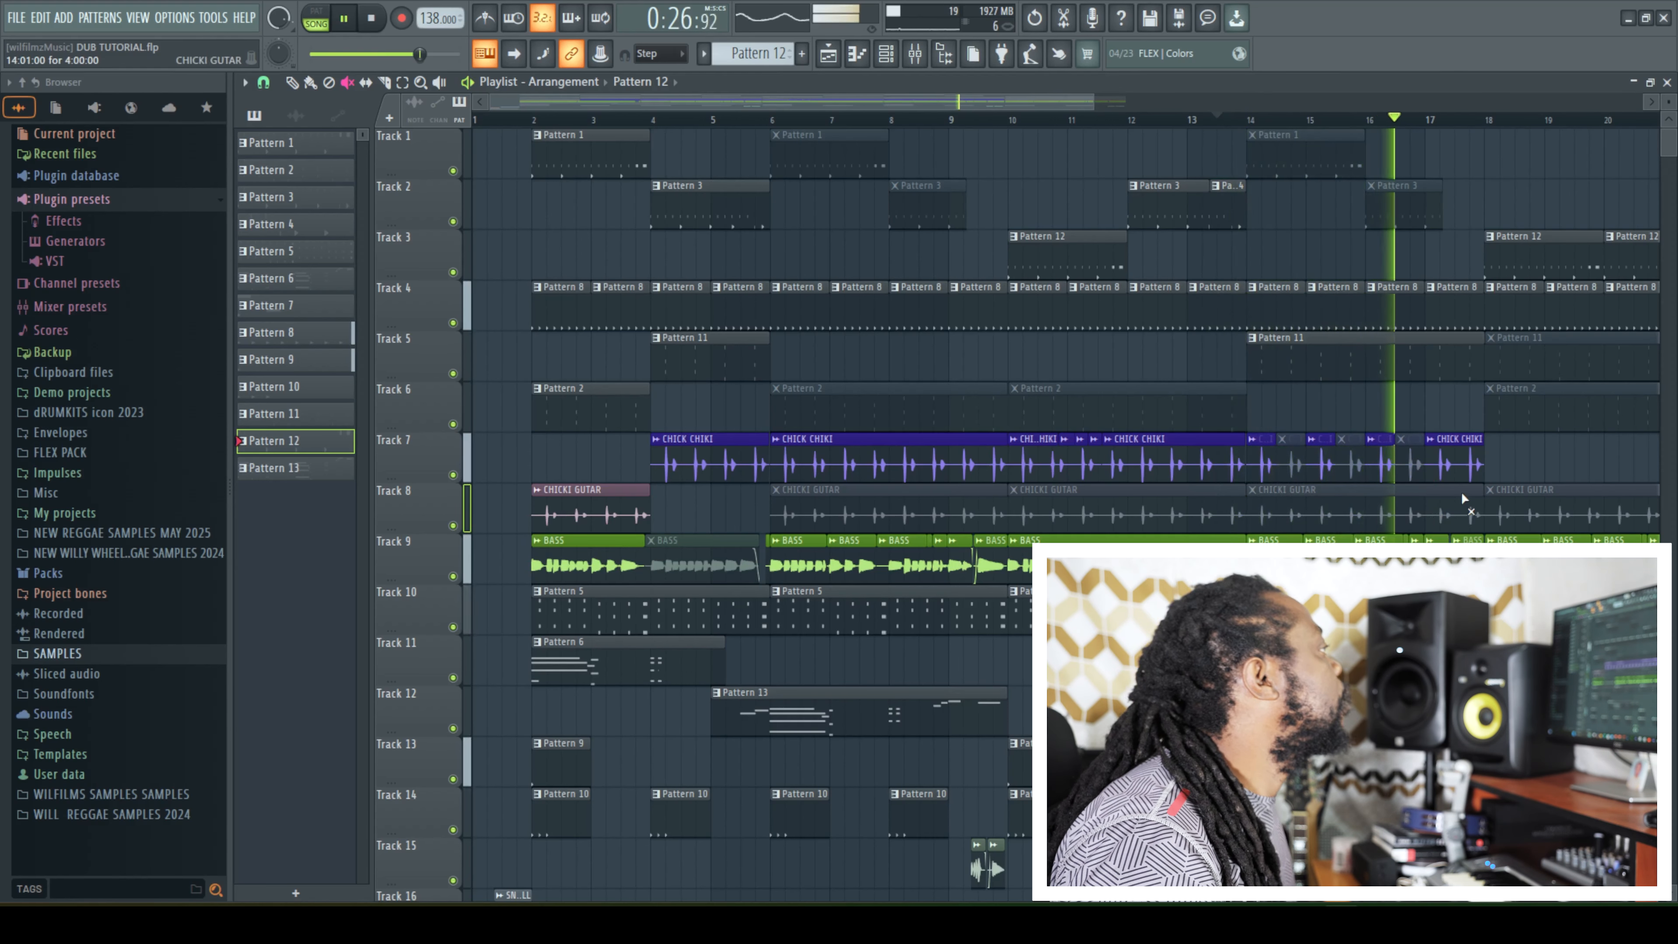
left_click(1460, 471)
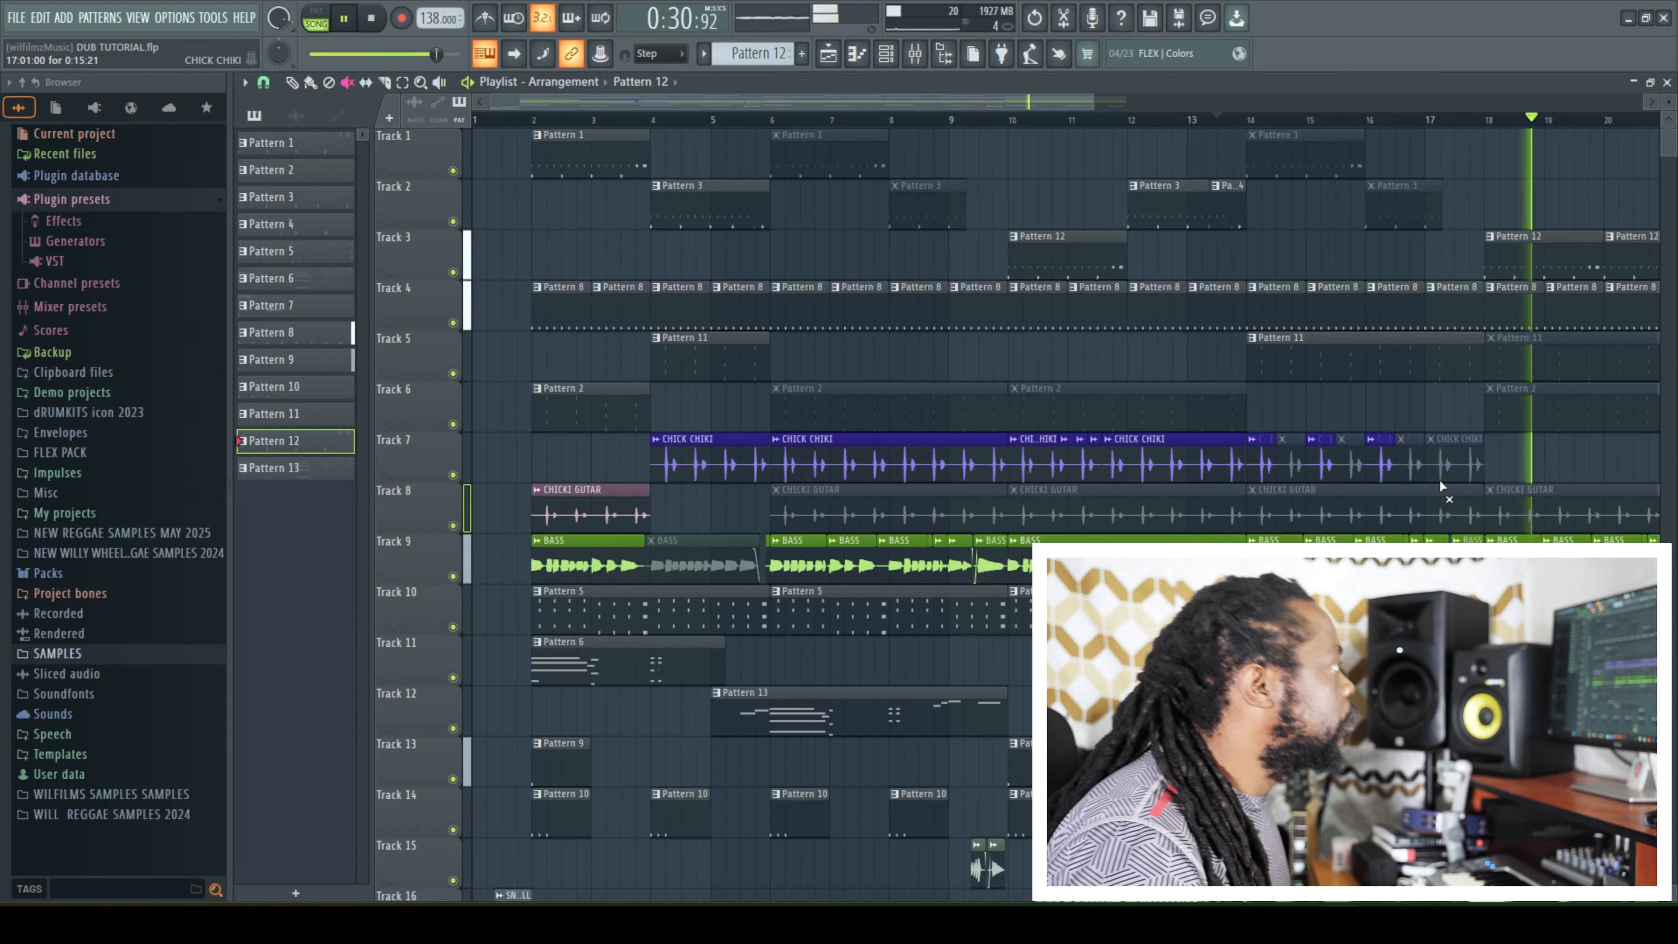
key("space")
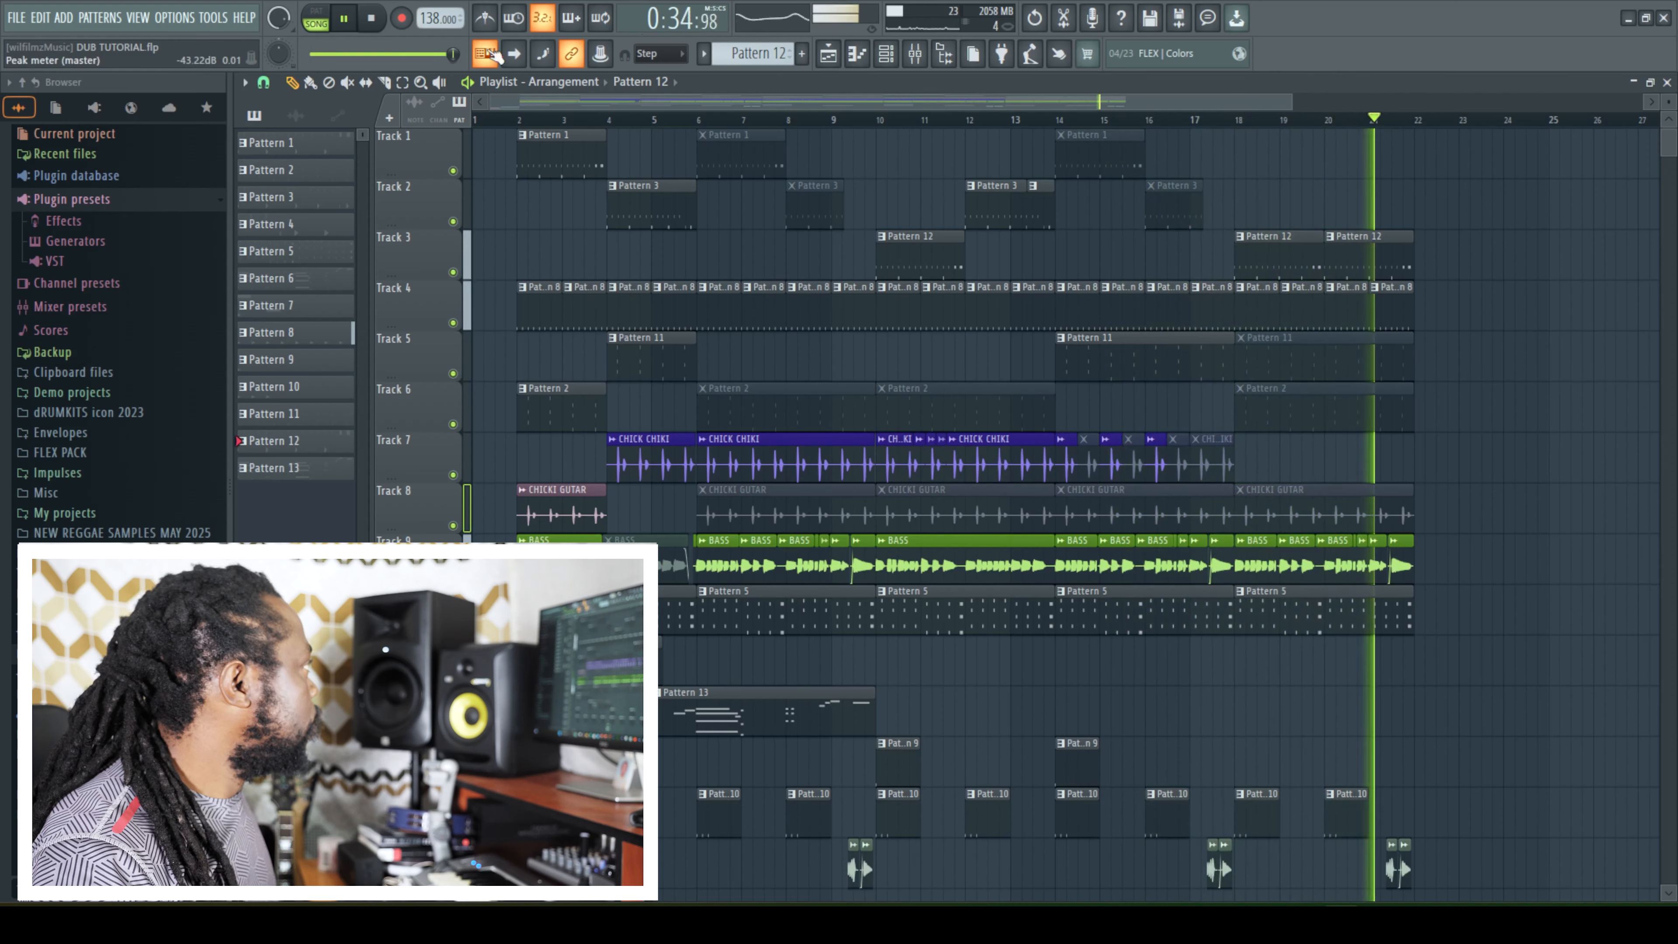
left_click(372, 21)
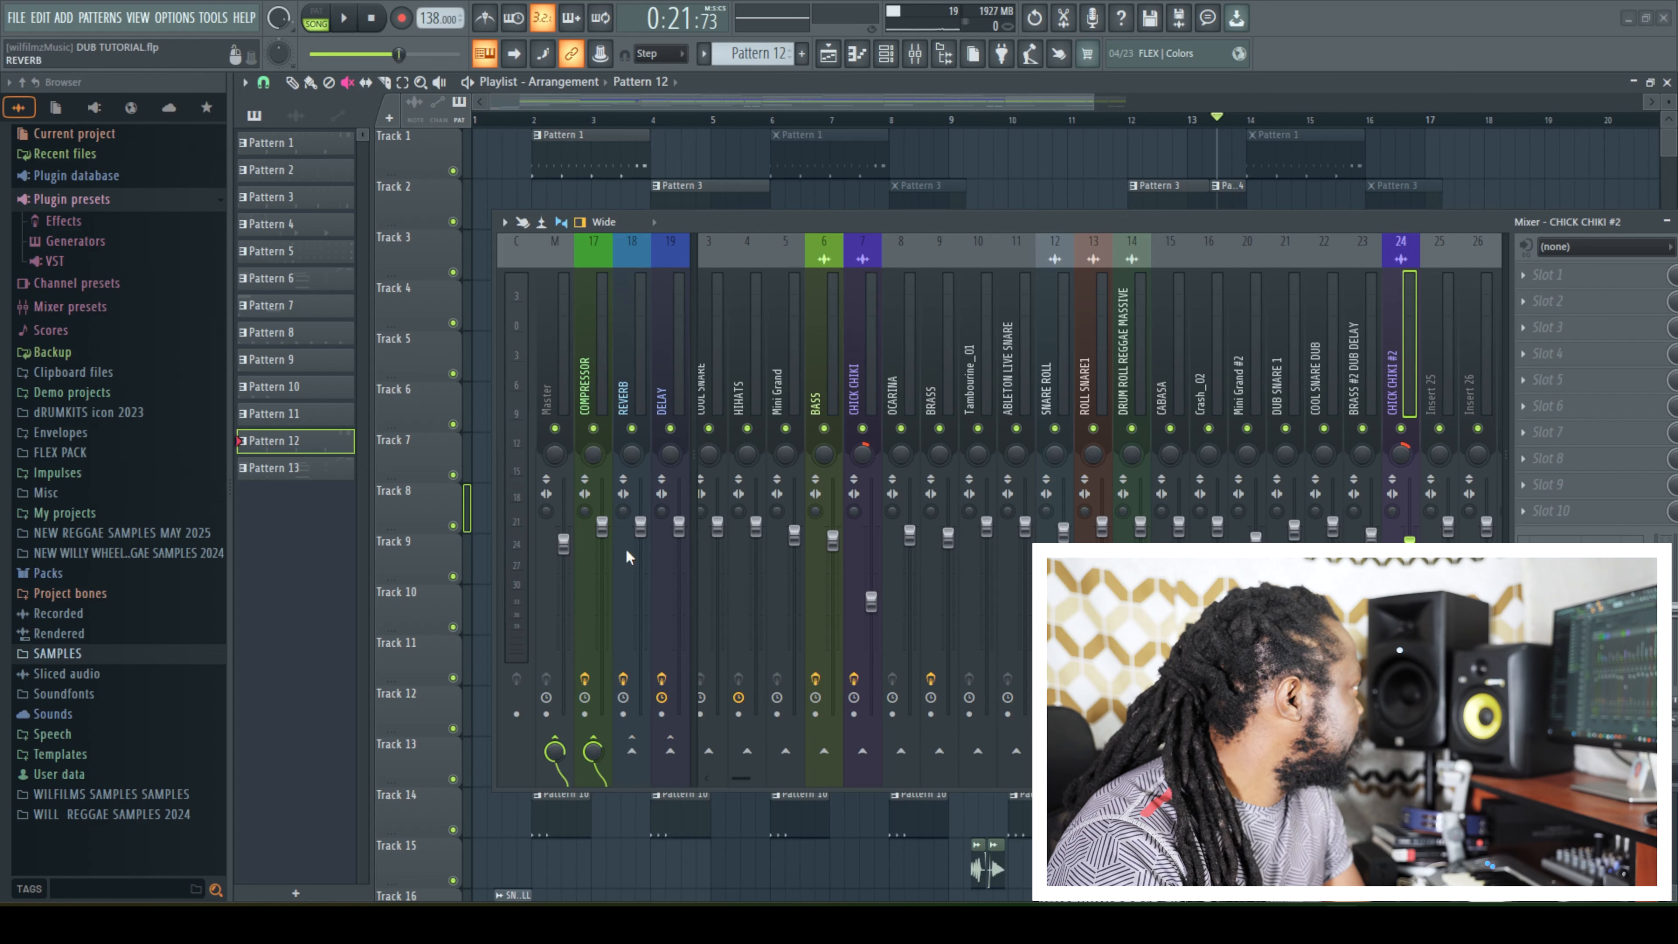
Examine the effects and send routing of the DELAY, REVERB, CHICK CHIKI, OCARINA, ROLL SNARE1 and Mini Grand #2 mixer tracks
left_click(658, 397)
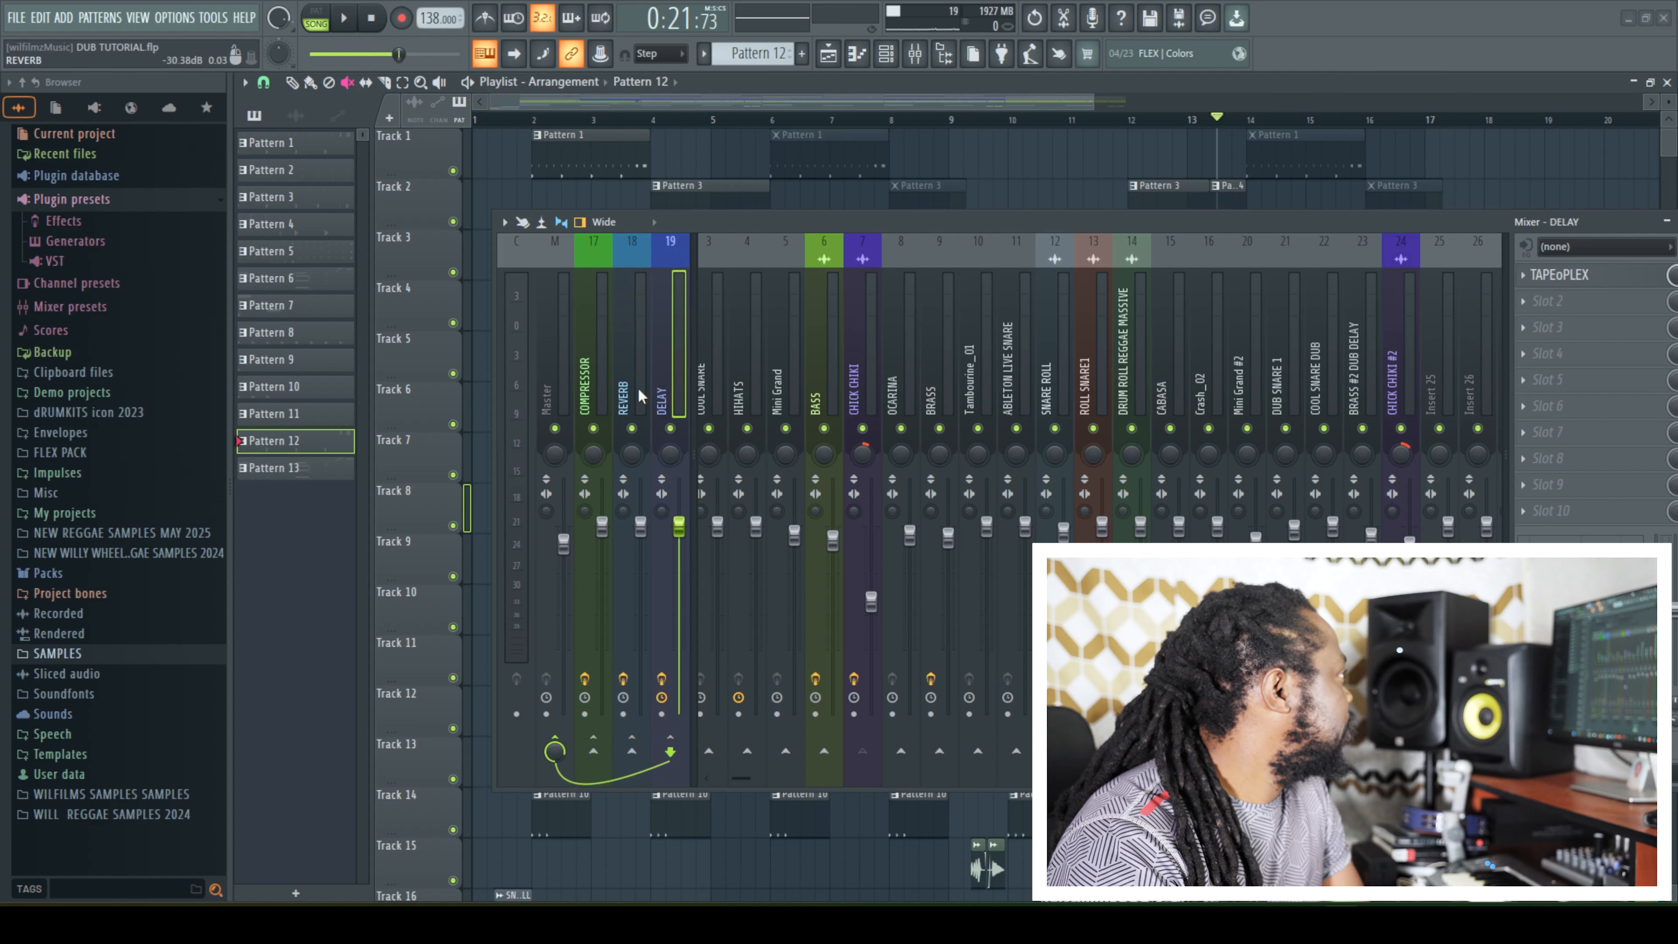
left_click(627, 401)
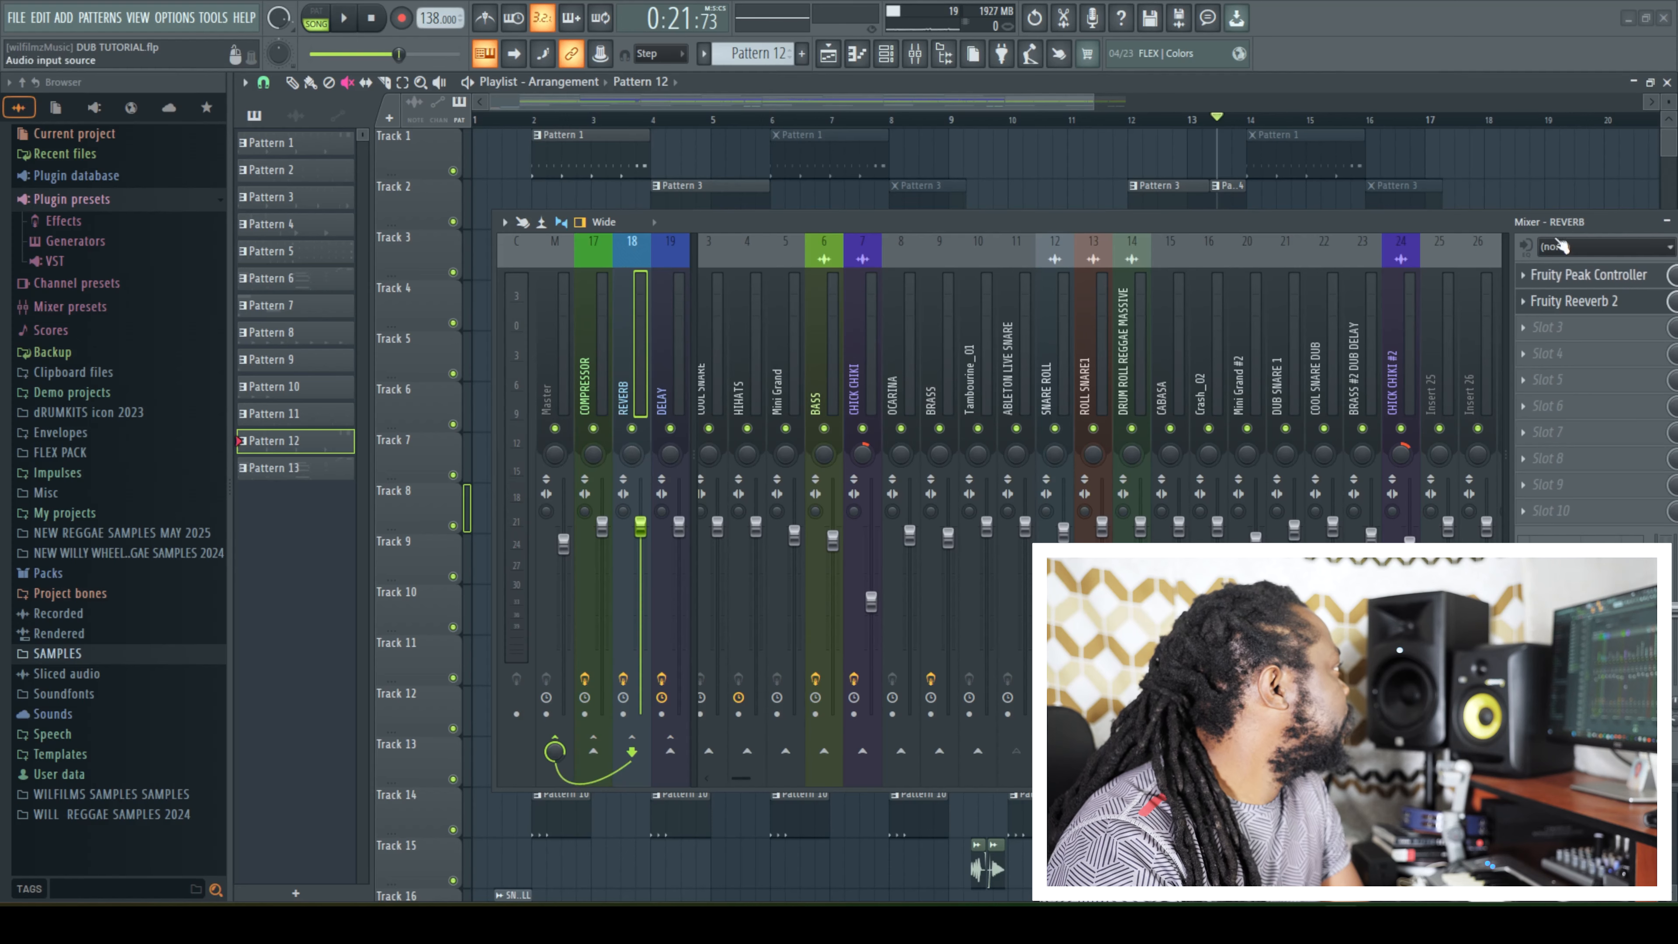
left_click_drag(1486, 224, 1429, 218)
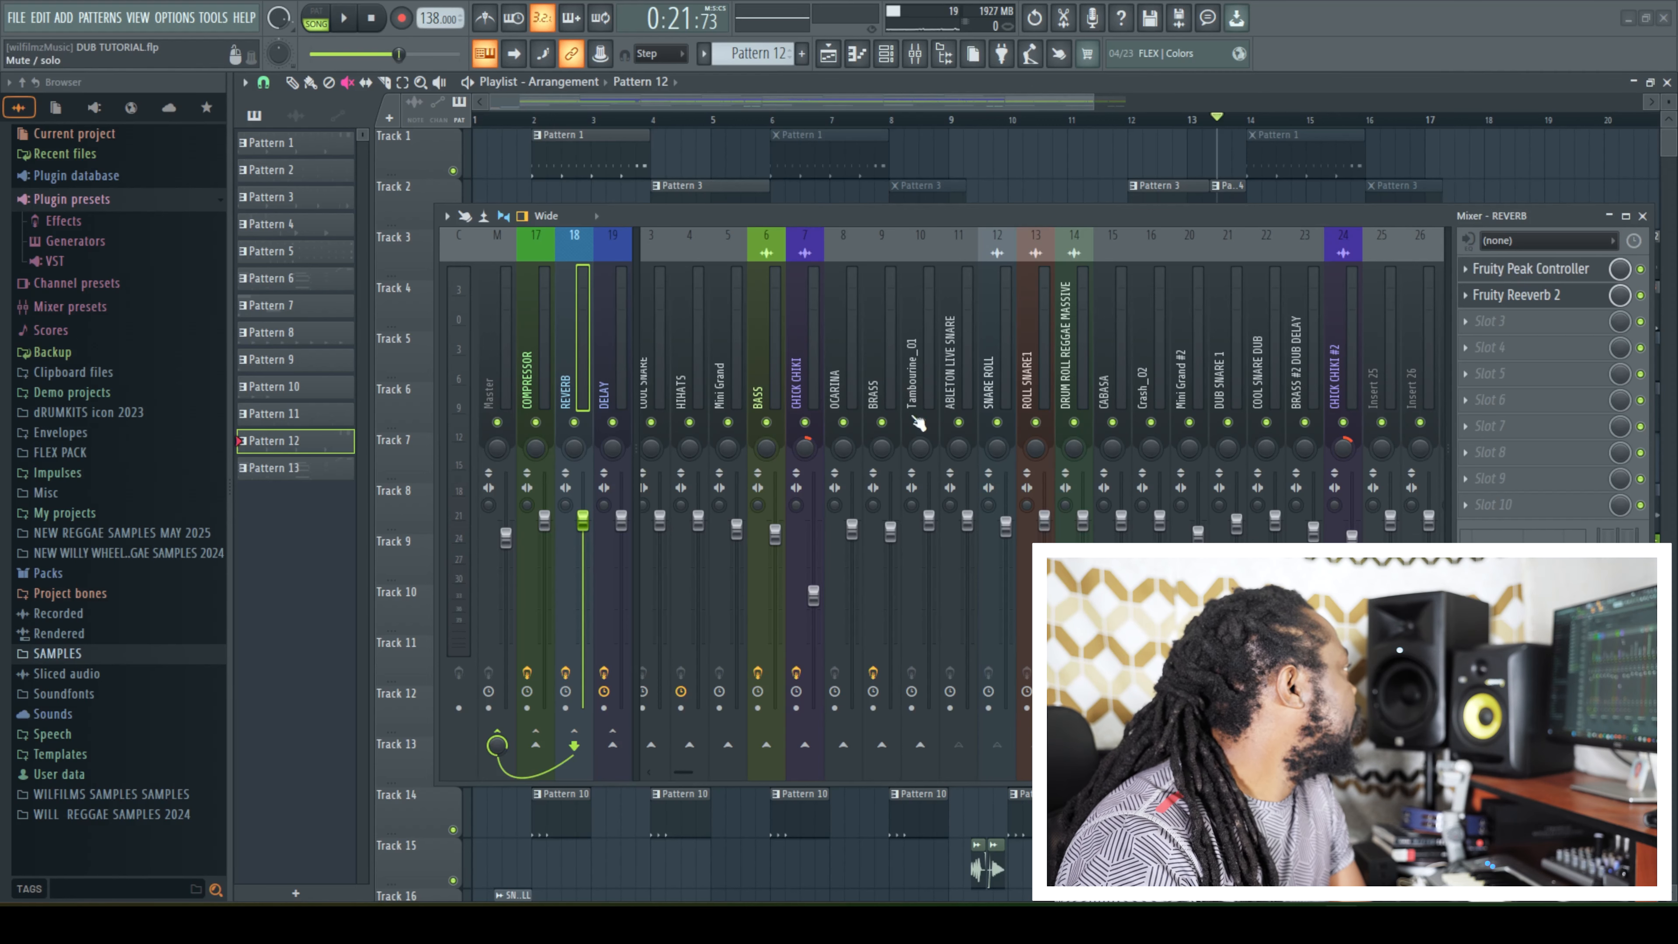
left_click(796, 367)
left_click(844, 396)
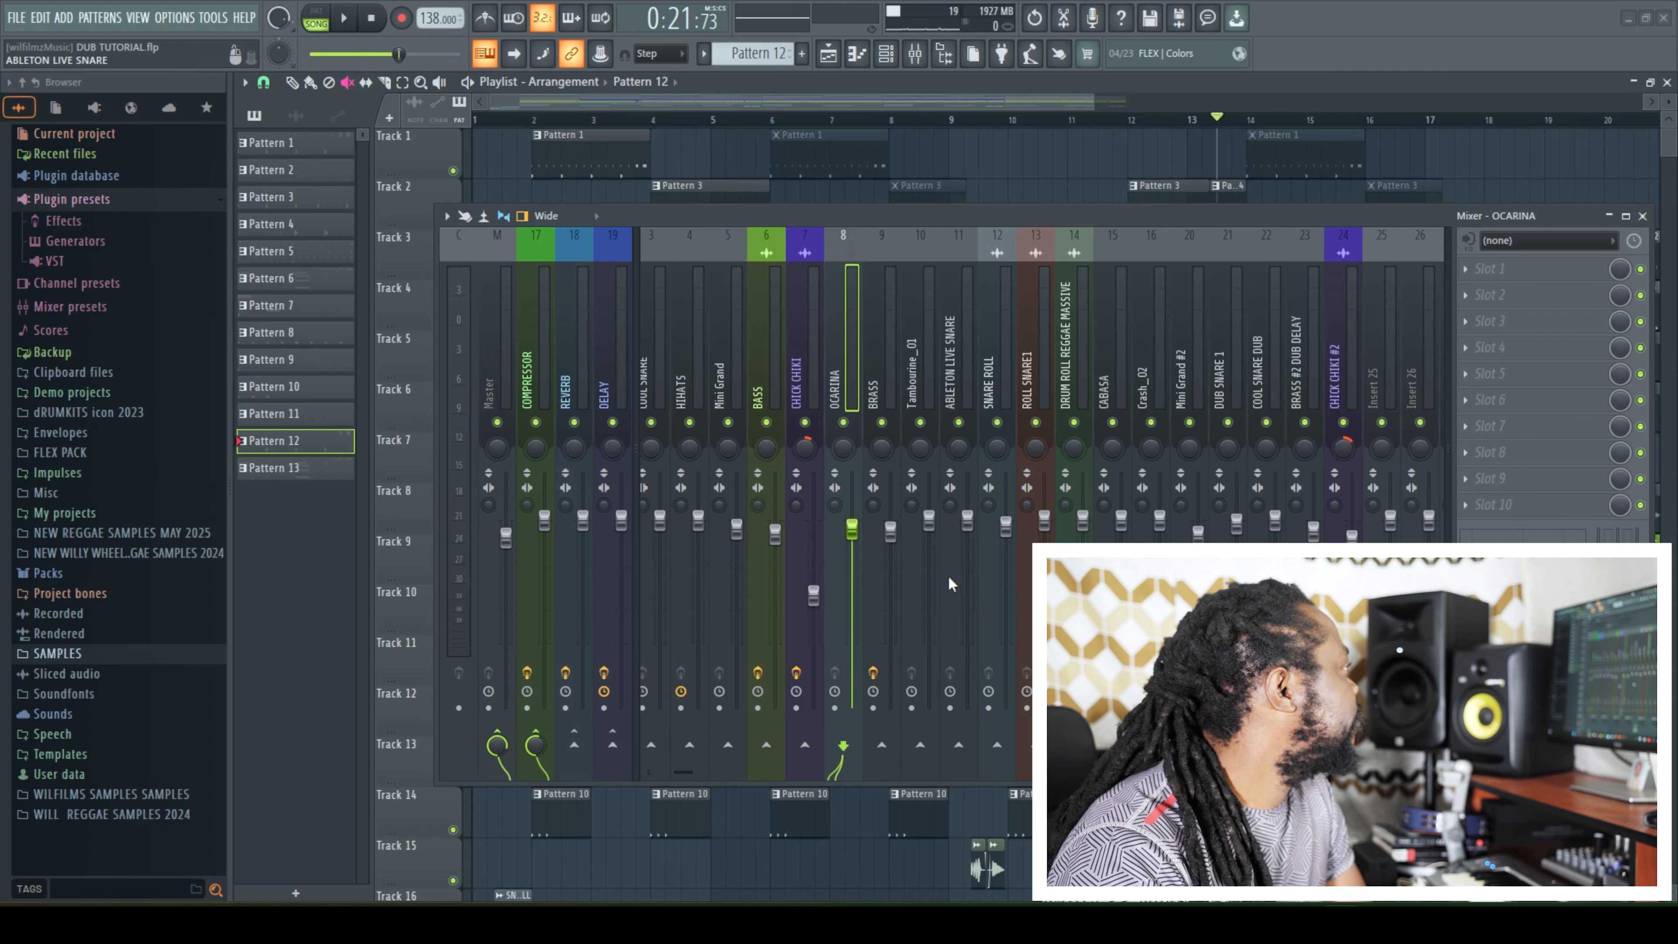
left_click(1032, 410)
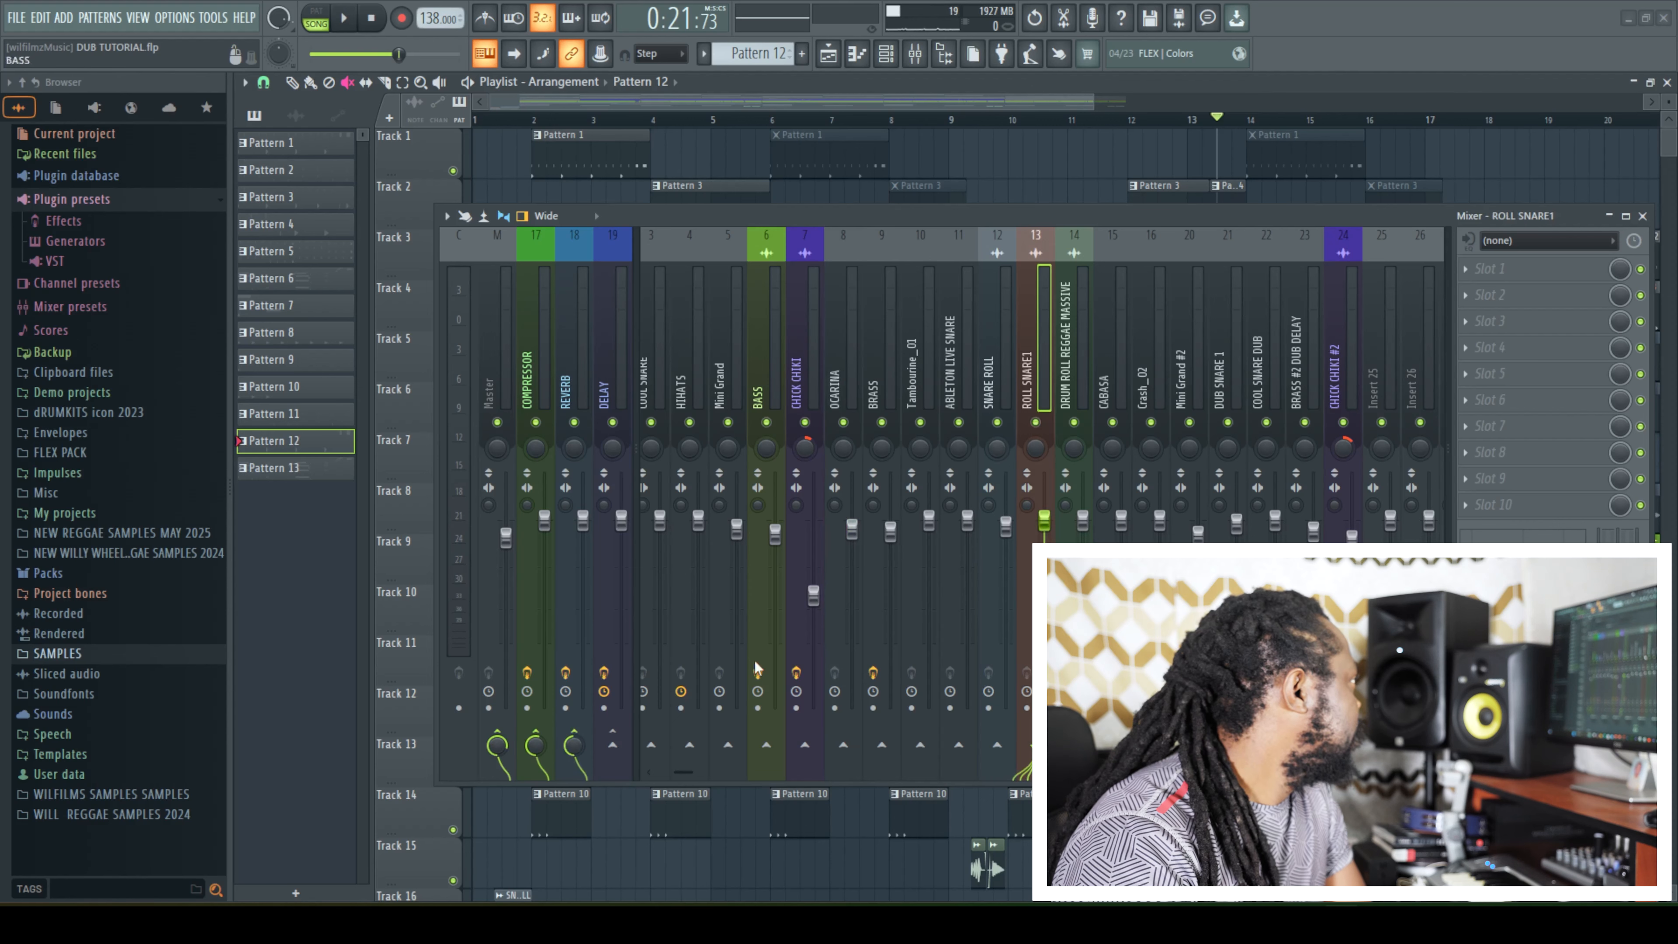
left_click(1181, 390)
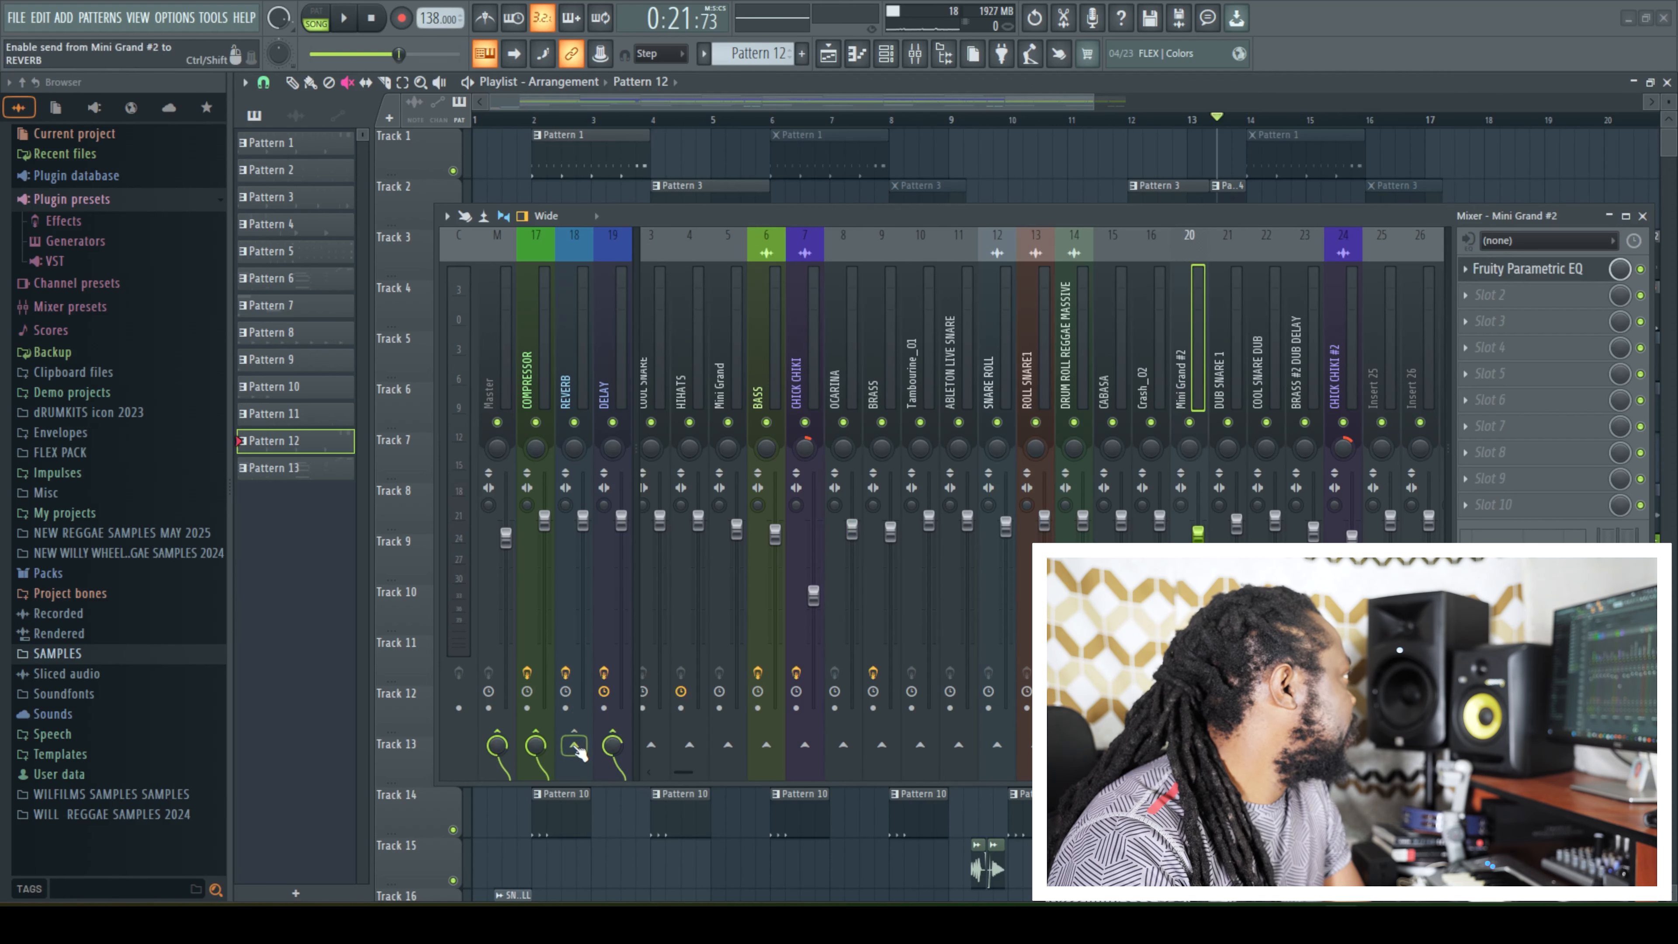